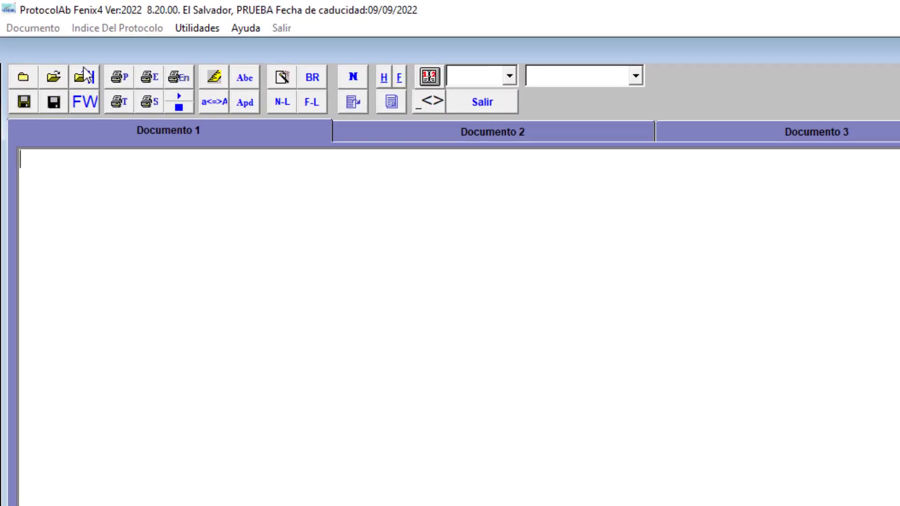
Open the document "mutuo prendario" from c:\protdoc and run the FW filter on it, agreeing to save it first.
{"action": "left_click", "coordinate": [57, 88]}
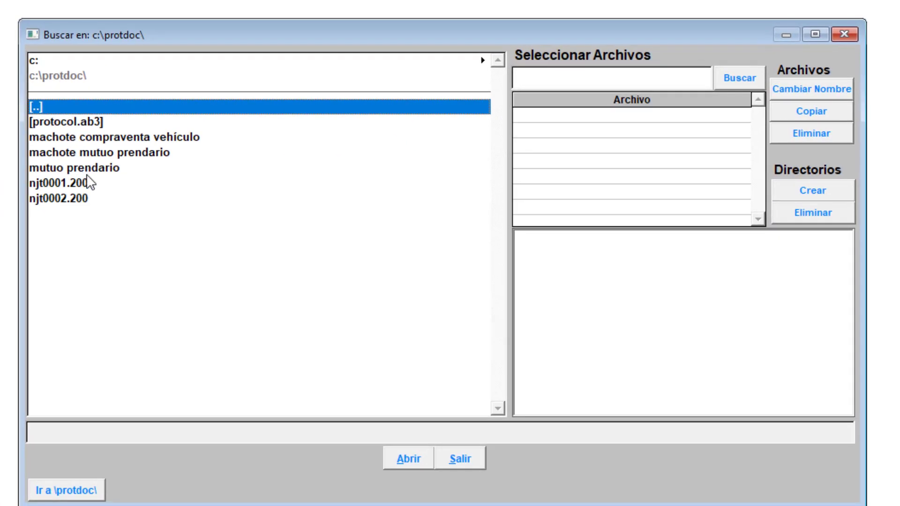
{"action": "left_click", "coordinate": [90, 168]}
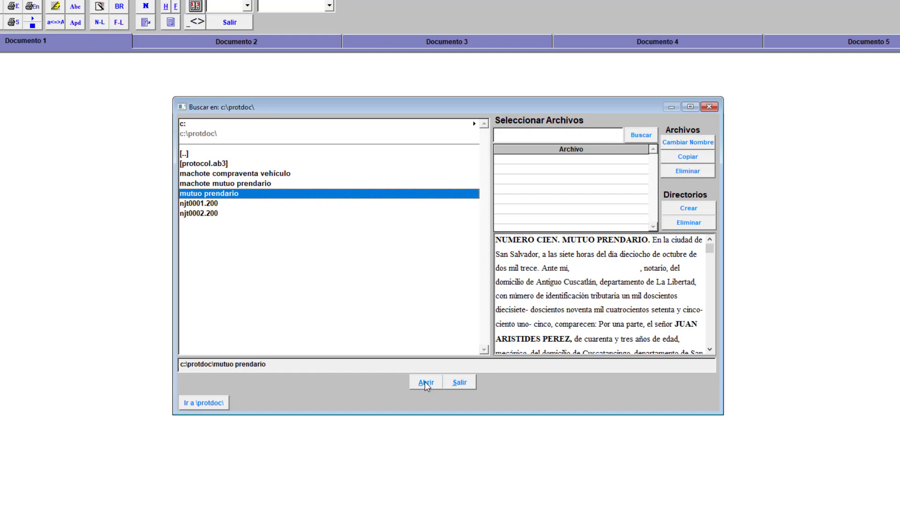
{"action": "left_click", "coordinate": [410, 453]}
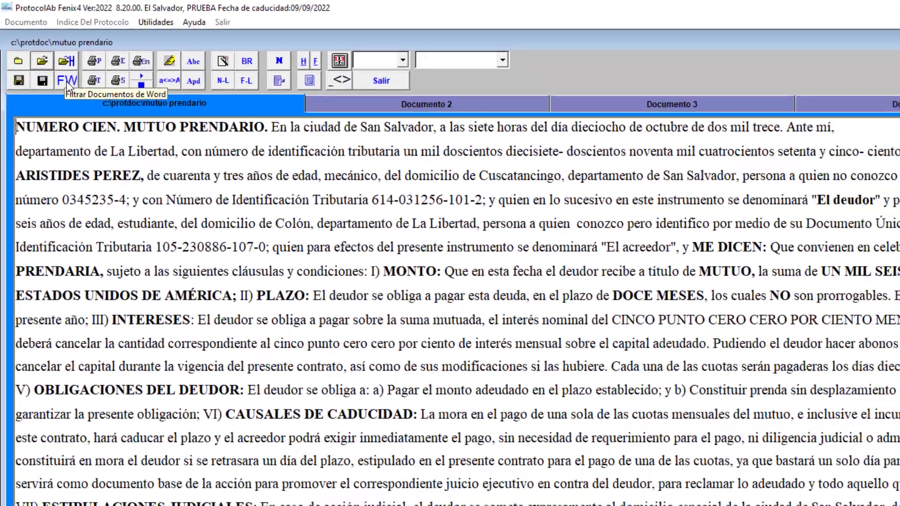
{"action": "left_click", "coordinate": [83, 102]}
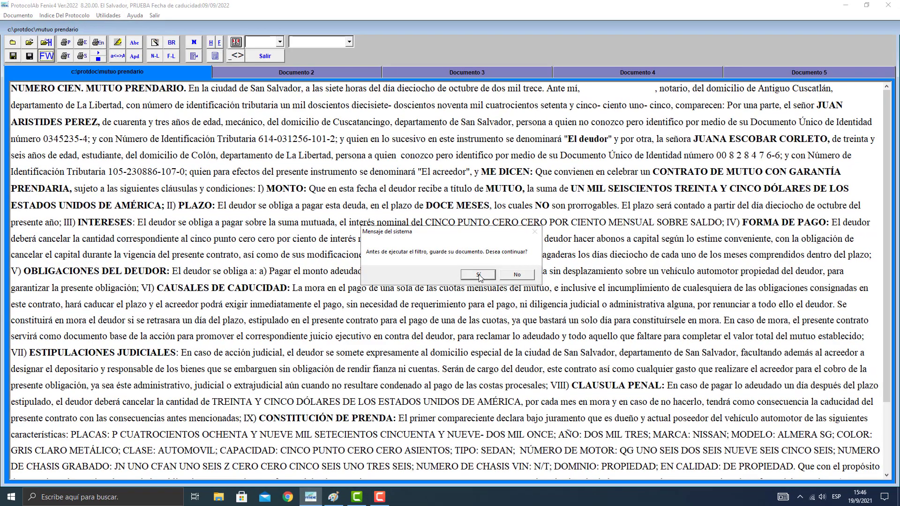
{"action": "left_click", "coordinate": [478, 275]}
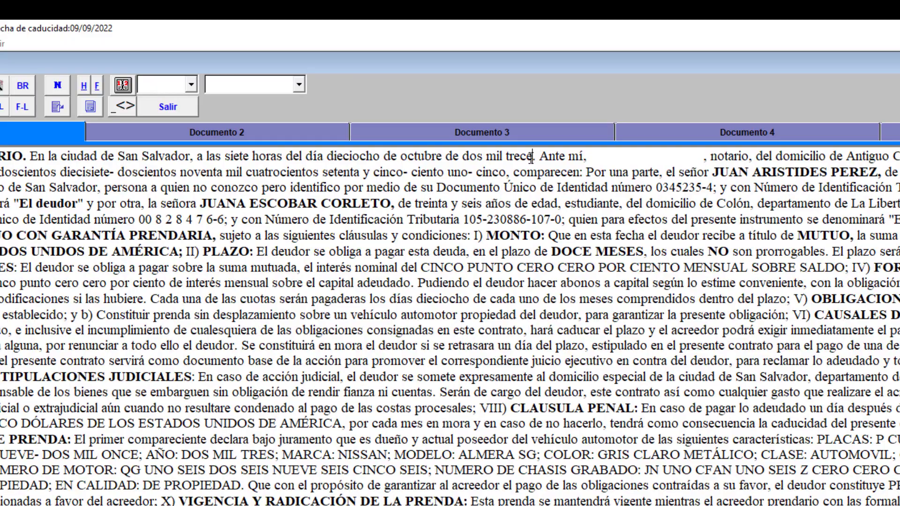
Replace the written date "dieciocho de octubre de dos mil trece" in the opening sentence with the current date.
{"action": "left_click_drag", "start_coordinate": [531, 156], "coordinate": [326, 156]}
{"action": "key", "text": "Delete"}
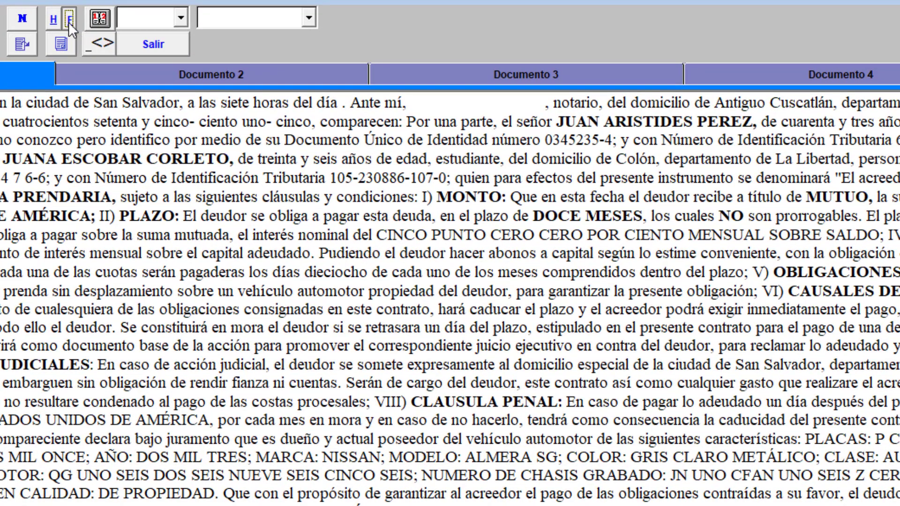
{"action": "left_click", "coordinate": [83, 23]}
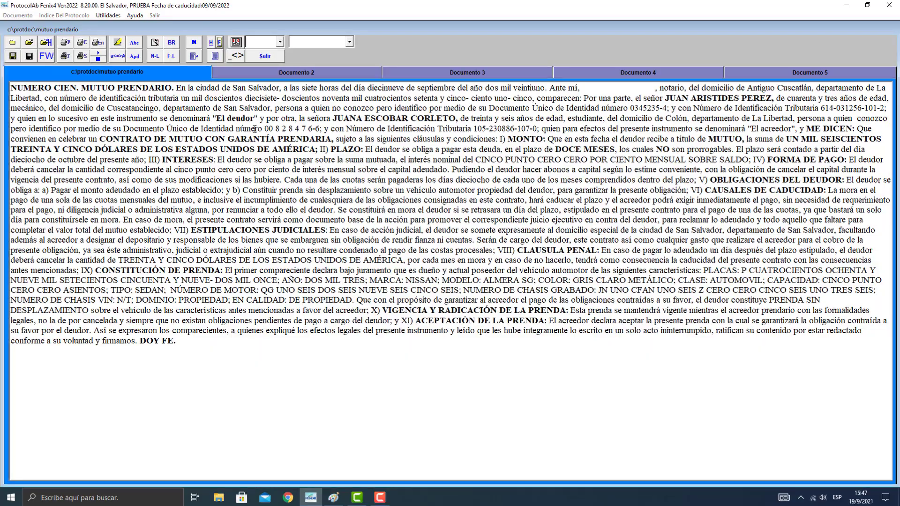
Add a leading 0 to the creditor's tax identification number and highlight her identity document number for checking.
{"action": "left_click_drag", "start_coordinate": [255, 128], "coordinate": [343, 129]}
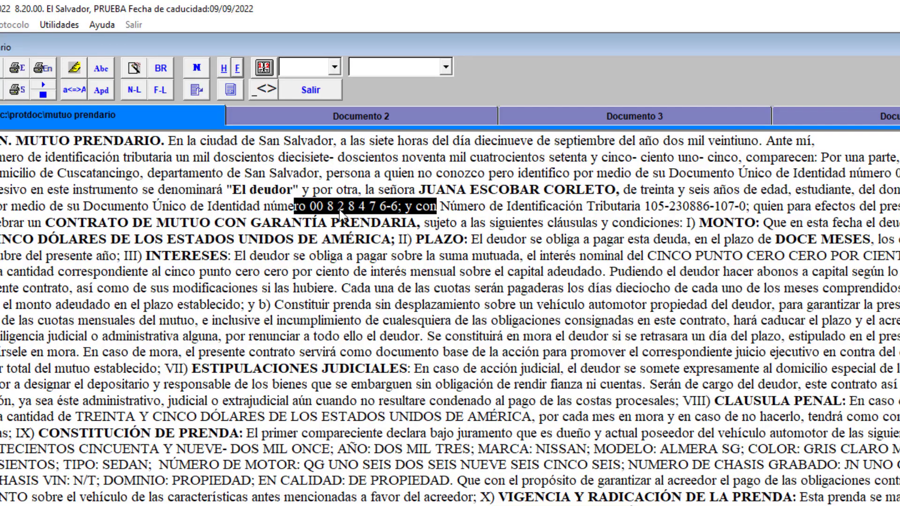
{"action": "left_click", "coordinate": [347, 256]}
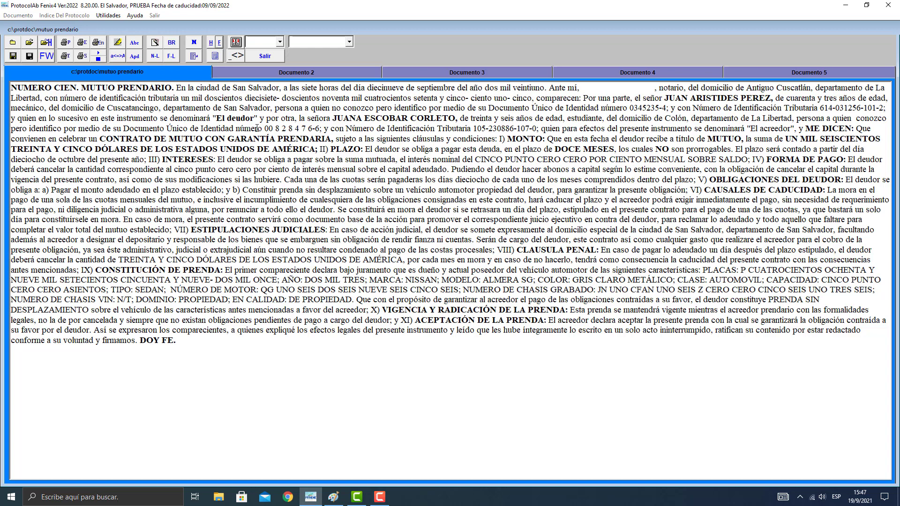
{"action": "left_click_drag", "start_coordinate": [255, 127], "coordinate": [340, 128]}
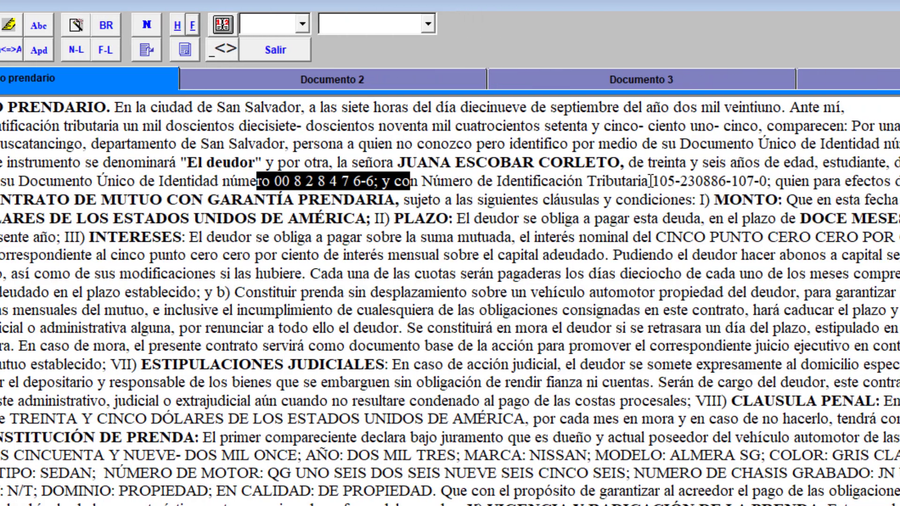
{"action": "left_click", "coordinate": [734, 184]}
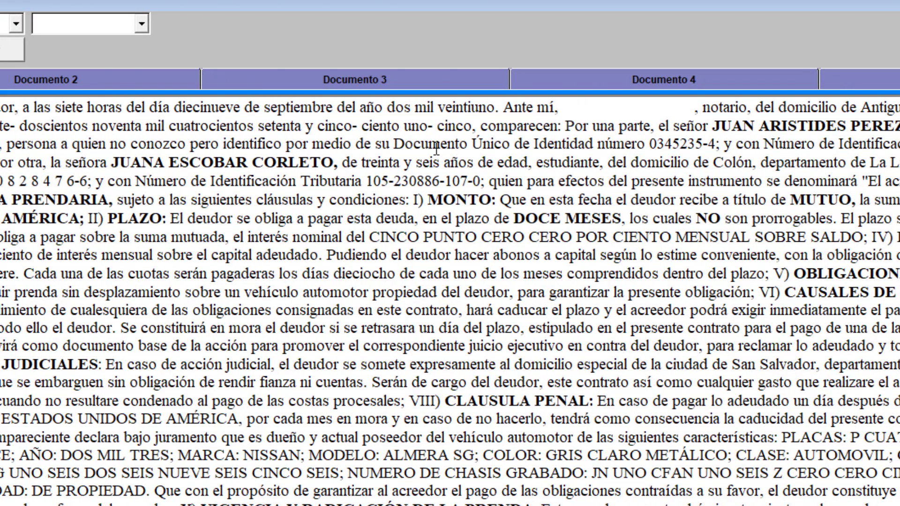
{"action": "type", "text": "0"}
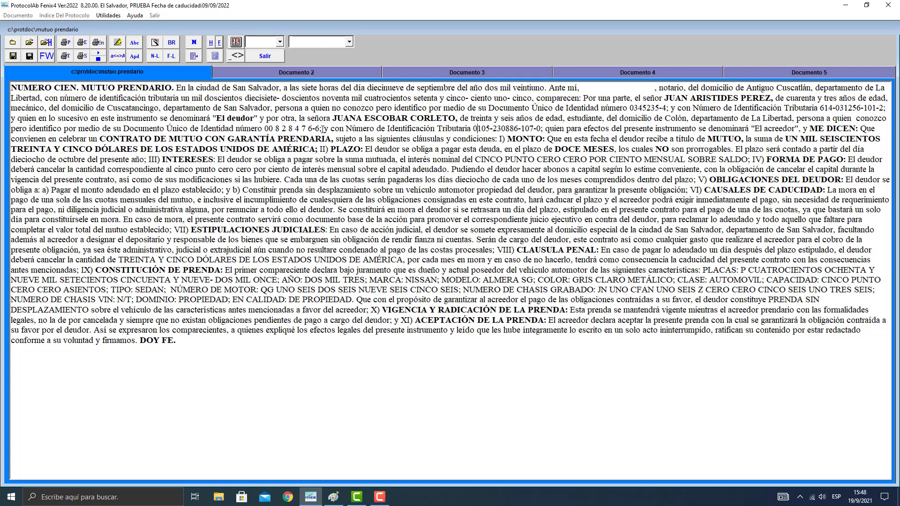
{"action": "left_click_drag", "start_coordinate": [322, 129], "coordinate": [263, 129]}
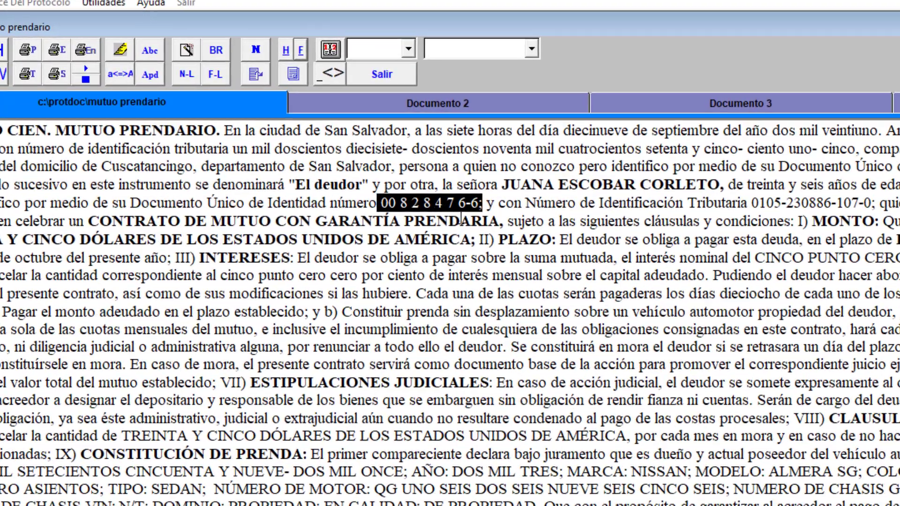
{"action": "left_click", "coordinate": [506, 211]}
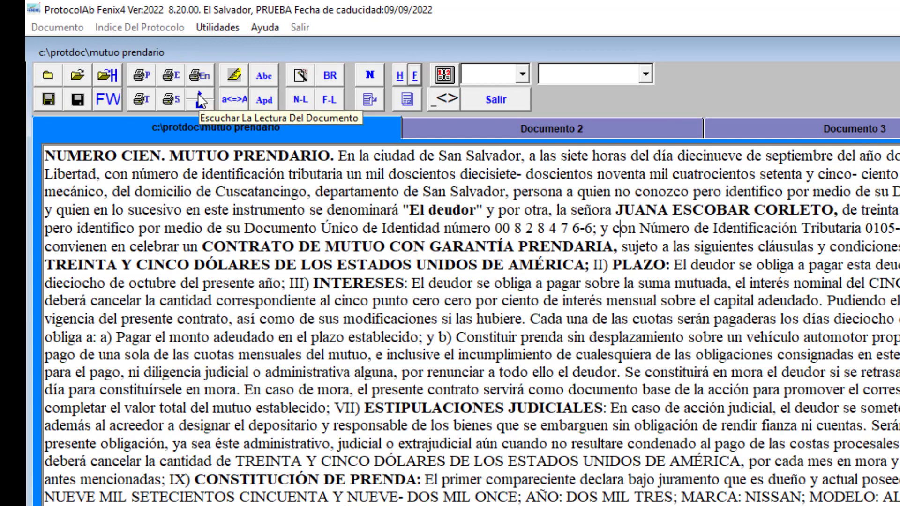
Listen to the document being read aloud with gender 0 and speed 50, and highlight the text from the PLAZO clause onward.
{"action": "left_click", "coordinate": [200, 94]}
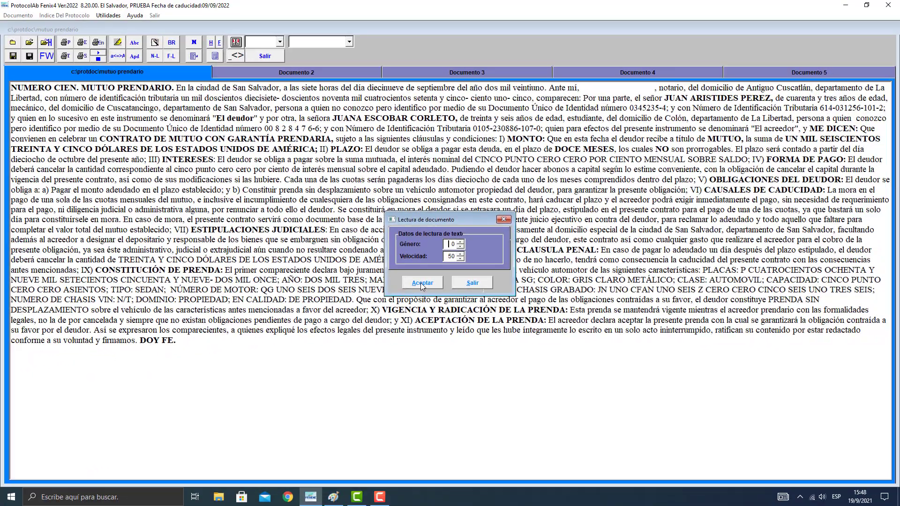
{"action": "left_click", "coordinate": [422, 283]}
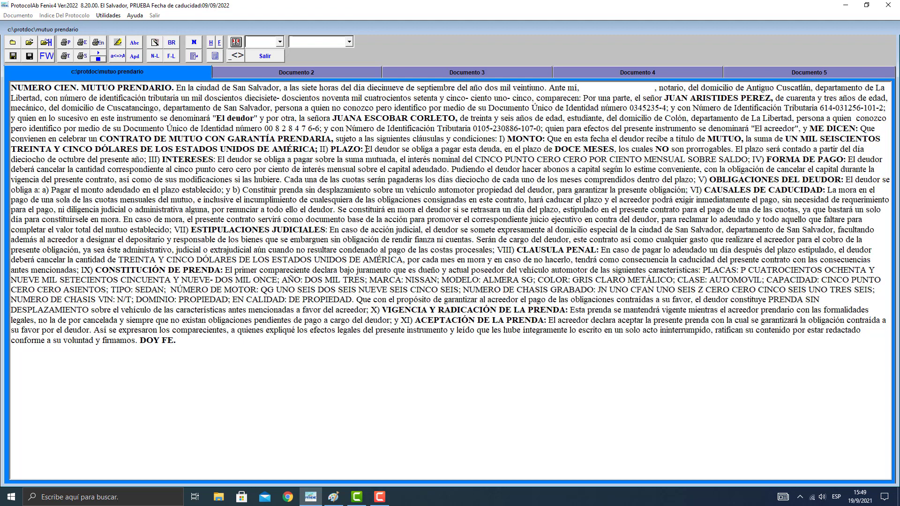
{"action": "left_click_drag", "start_coordinate": [366, 149], "coordinate": [439, 344]}
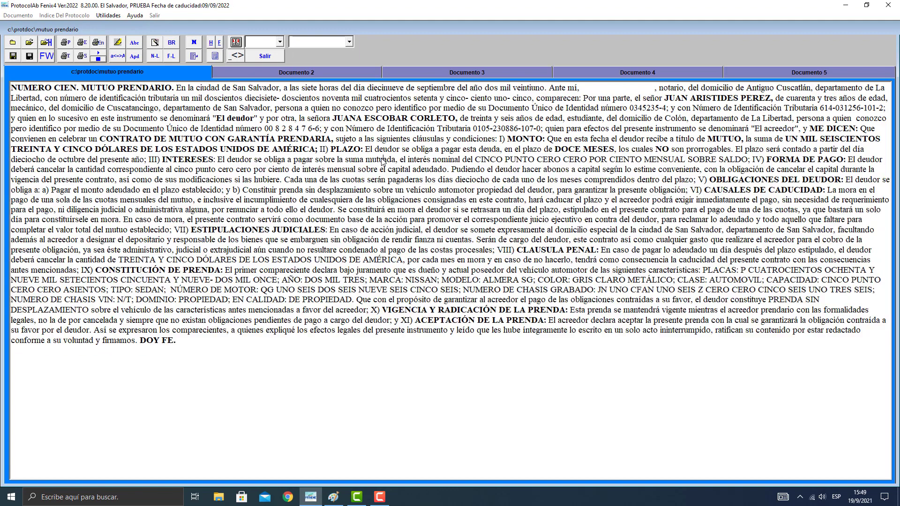
{"action": "left_click", "coordinate": [384, 163]}
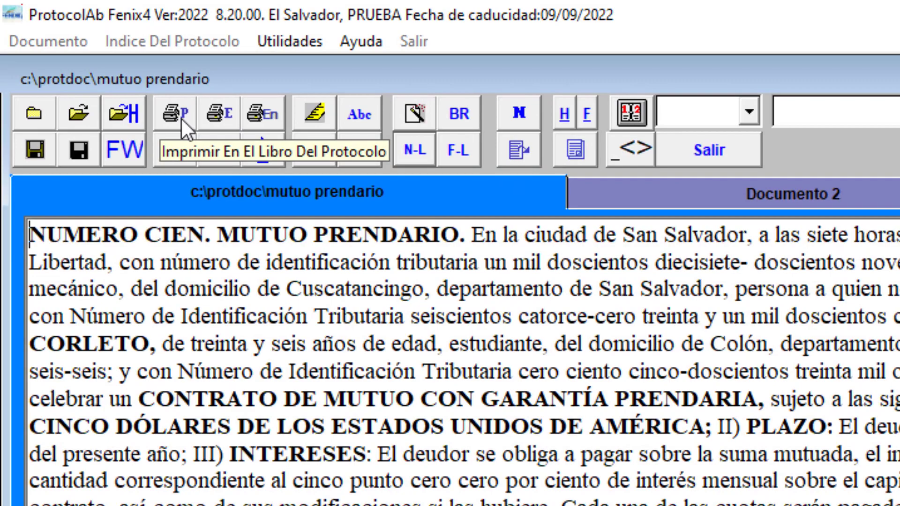
Set up printing in the protocol book with 85 as the initial folio number.
{"action": "left_click", "coordinate": [182, 119]}
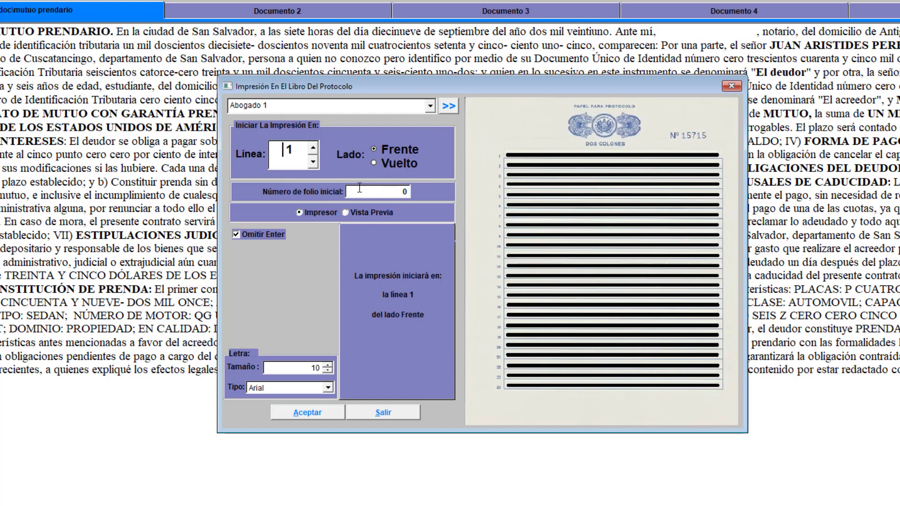
{"action": "left_click", "coordinate": [387, 193]}
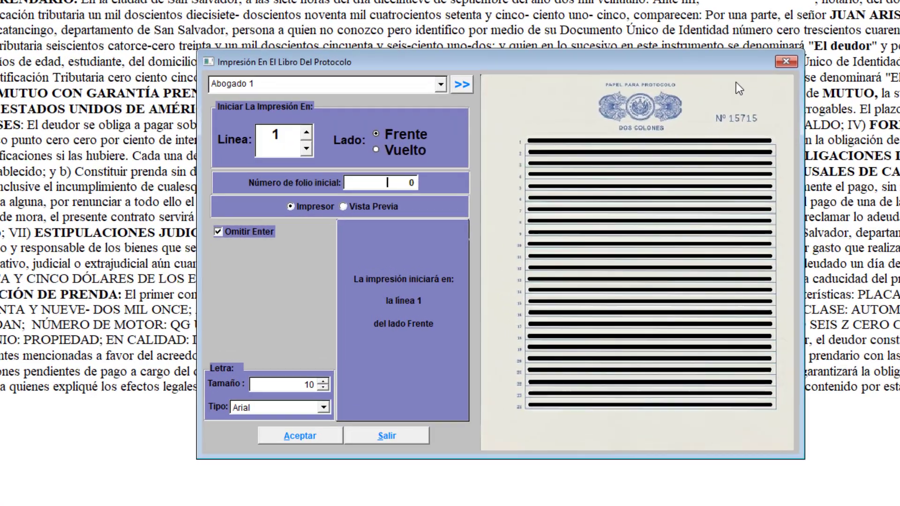
{"action": "type", "text": "85"}
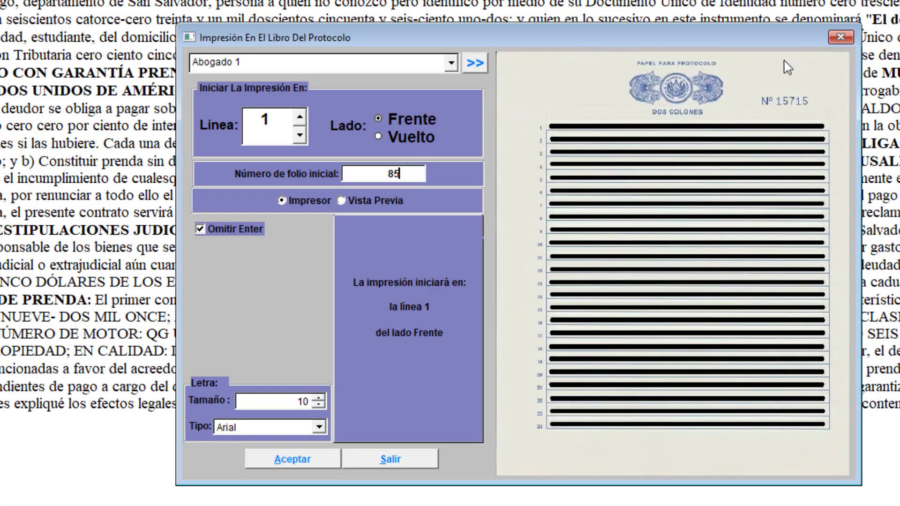
{"action": "key", "text": "Tab"}
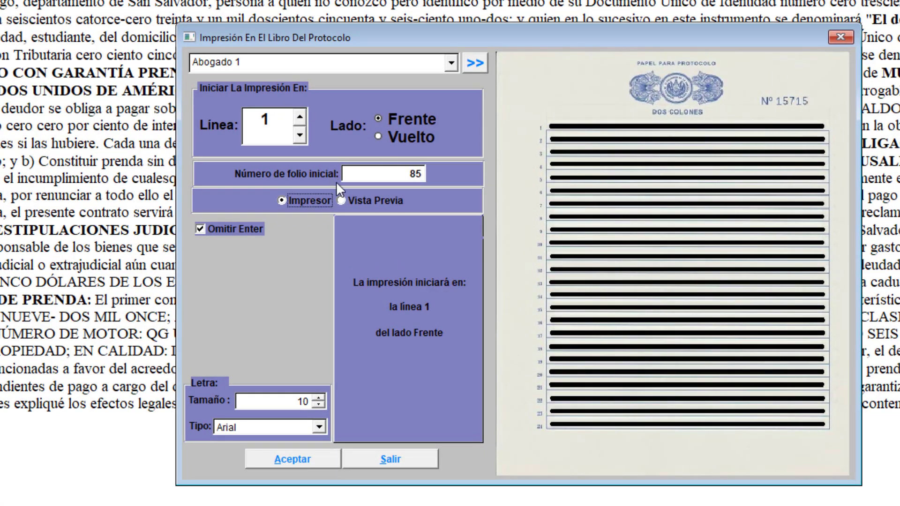
Preview the protocol book printout starting at line 1 on the front side, then close the preview.
{"action": "left_click", "coordinate": [359, 204]}
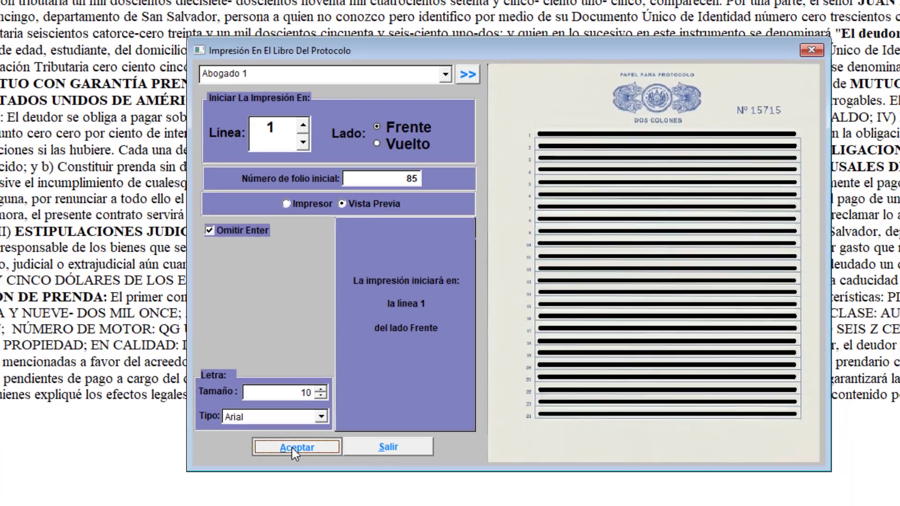
{"action": "left_click", "coordinate": [292, 458]}
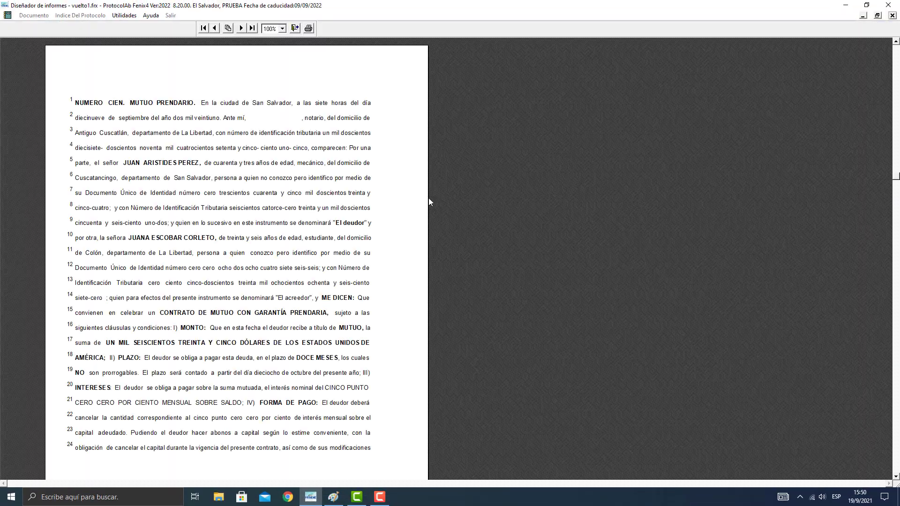
{"action": "left_click", "coordinate": [300, 246]}
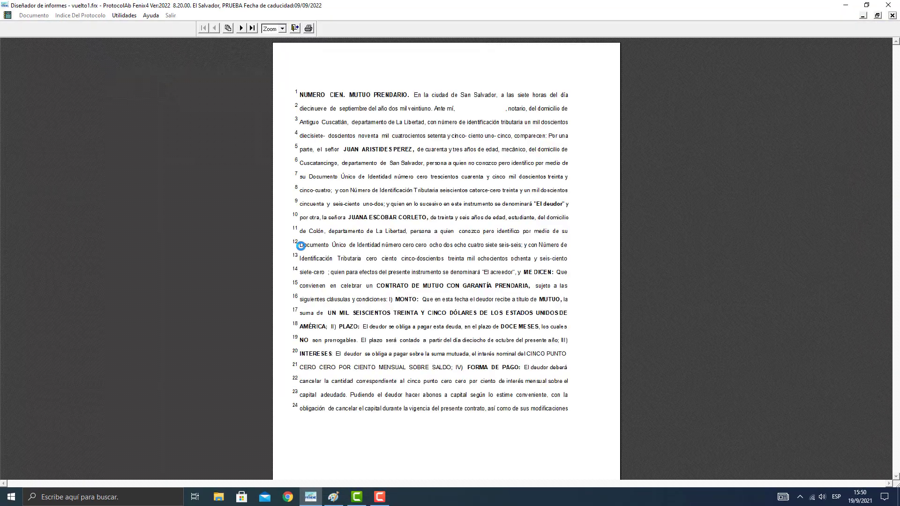
{"action": "scroll", "coordinate": [301, 246], "scroll_direction": "down", "scroll_amount": 2}
{"action": "key", "text": "Escape"}
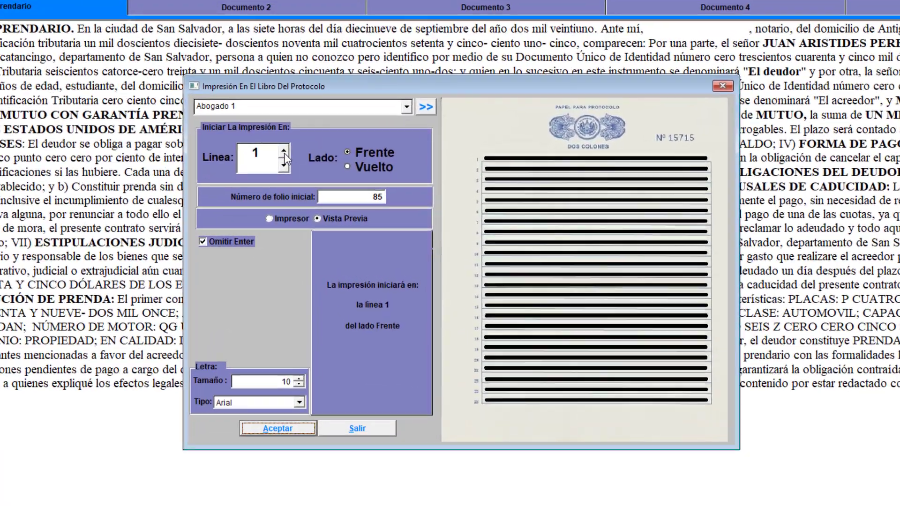
Set protocol book printing to start at line 15, send it to the printer, and cancel at the request to insert folio 85.
{"action": "left_click", "coordinate": [320, 174]}
{"action": "left_click_drag", "start_coordinate": [280, 150], "coordinate": [280, 150]}
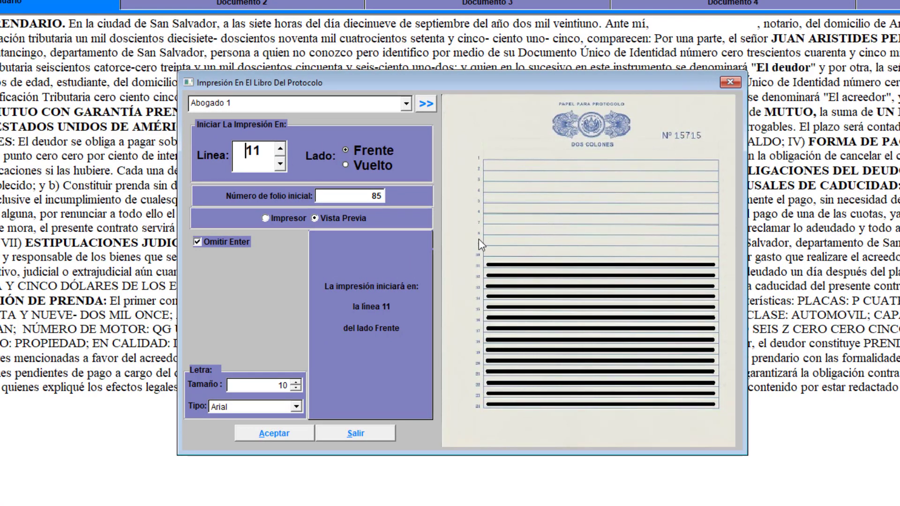
{"action": "left_click_drag", "start_coordinate": [280, 150], "coordinate": [279, 151]}
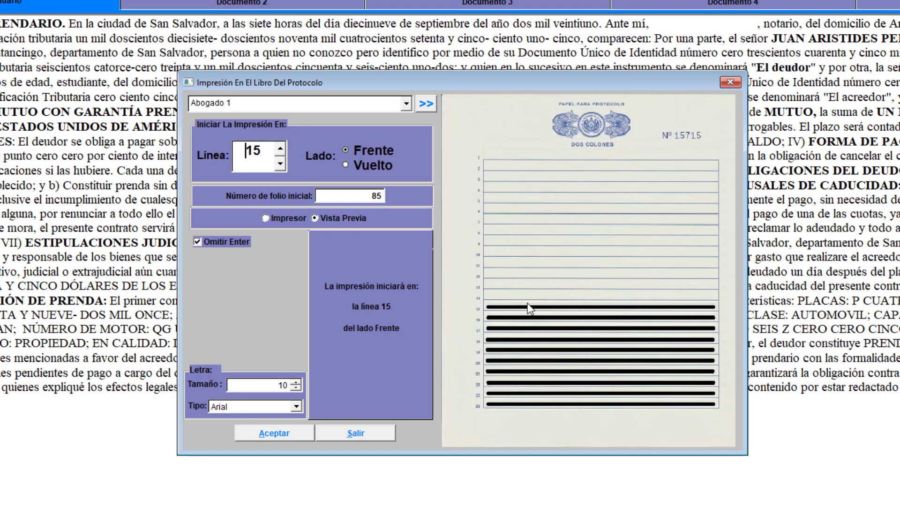
{"action": "left_click", "coordinate": [281, 218]}
{"action": "left_click", "coordinate": [274, 433]}
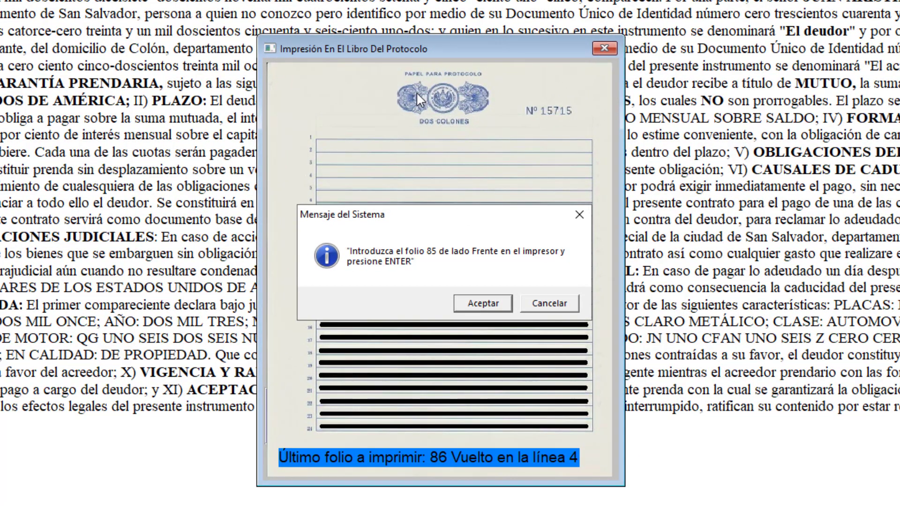
{"action": "left_click_drag", "start_coordinate": [445, 216], "coordinate": [442, 241]}
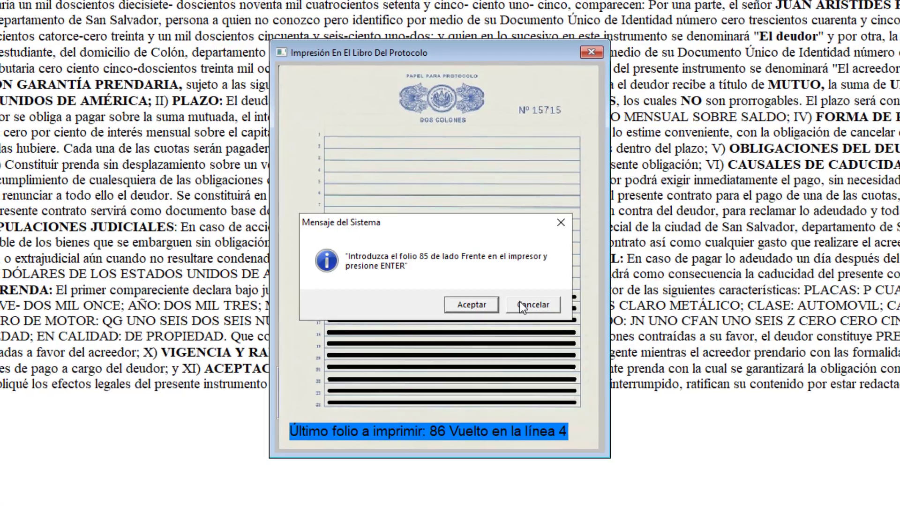
{"action": "left_click", "coordinate": [520, 302]}
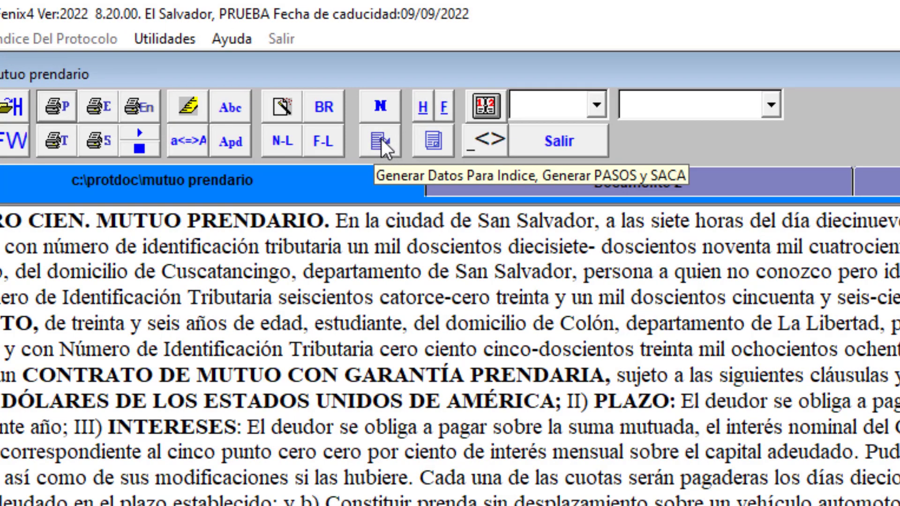
Review the index data generated from the deed, then exit without saving it to the index.
{"action": "left_click", "coordinate": [380, 140]}
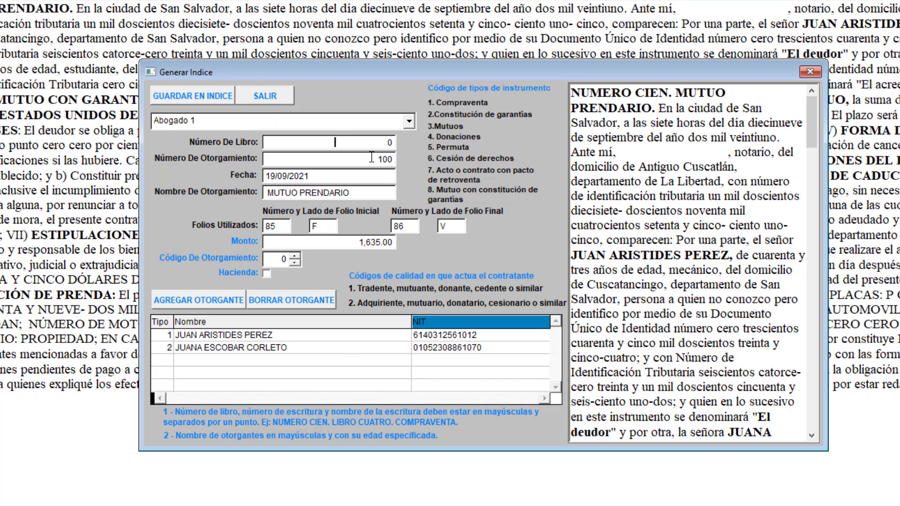
{"action": "left_click", "coordinate": [268, 100]}
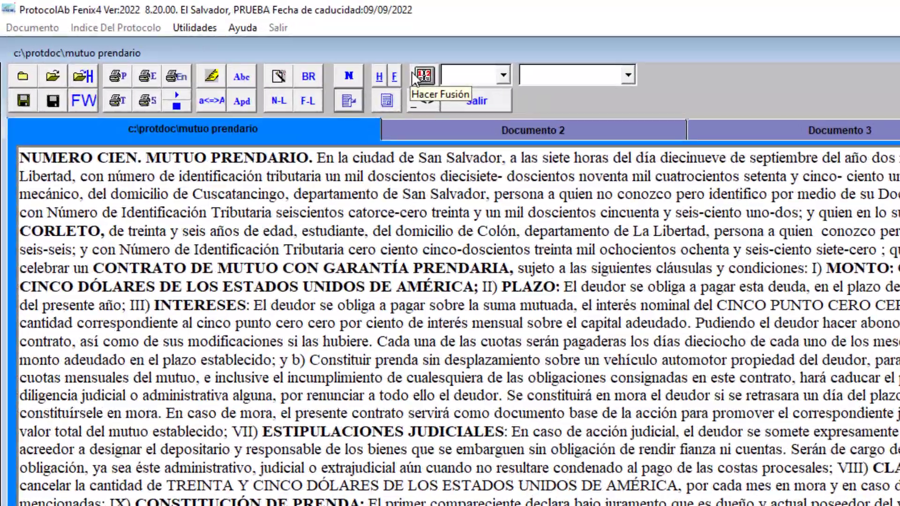
Insert "LIBRO UNO." in the deed's heading between "NUMERO CIEN." and "MUTUO PRENDARIO.".
{"action": "type", "text": "lib"}
{"action": "key", "text": "BackSpace"}
{"action": "key", "text": "BackSpace"}
{"action": "key", "text": "BackSpace"}
{"action": "type", "text": "ÑOB"}
{"action": "key", "text": "BackSpace"}
{"action": "key", "text": "BackSpace"}
{"action": "key", "text": "BackSpace"}
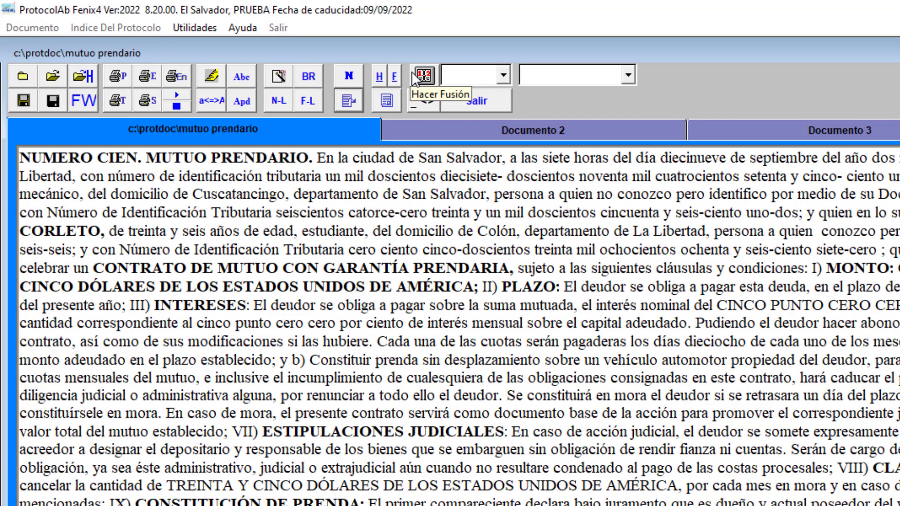
{"action": "type", "text": "LIBRO UNO."}
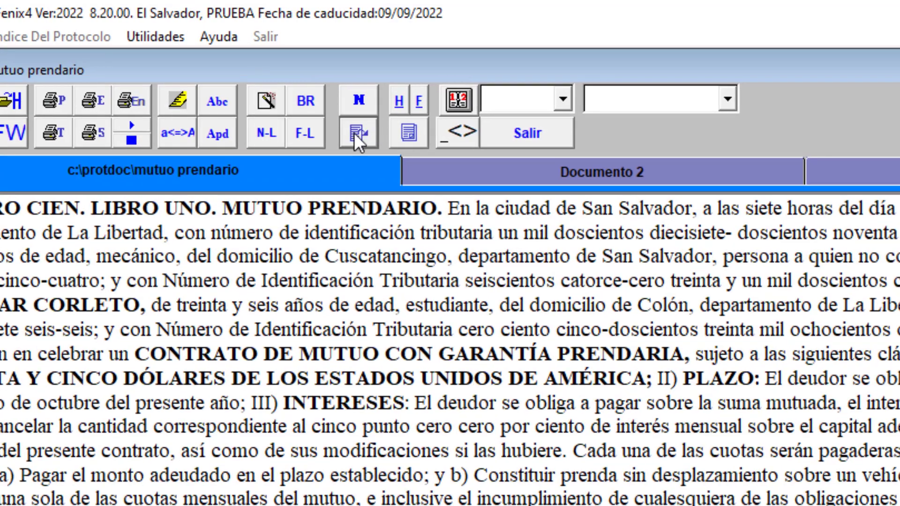
Generate the deed's index data, set the instrument code to 8 with Hacienda checked, and save it to the index.
{"action": "left_click", "coordinate": [348, 101]}
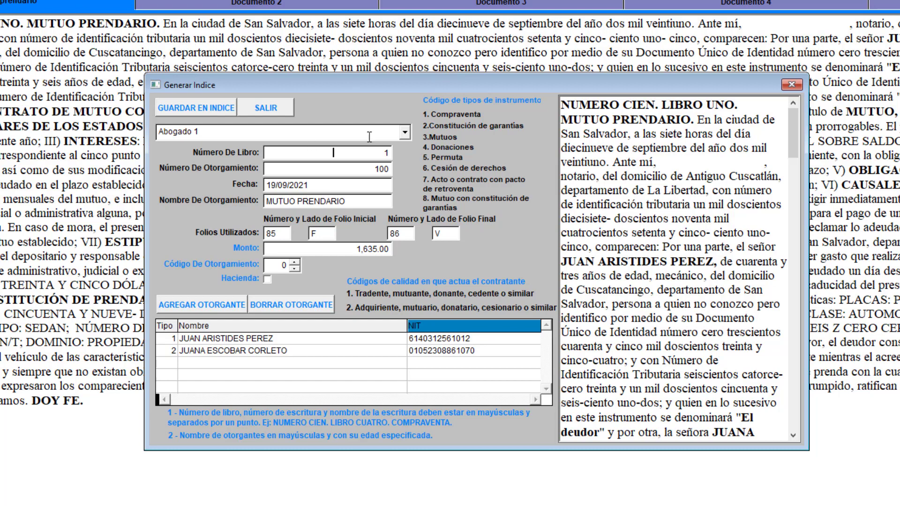
{"action": "left_click", "coordinate": [280, 232]}
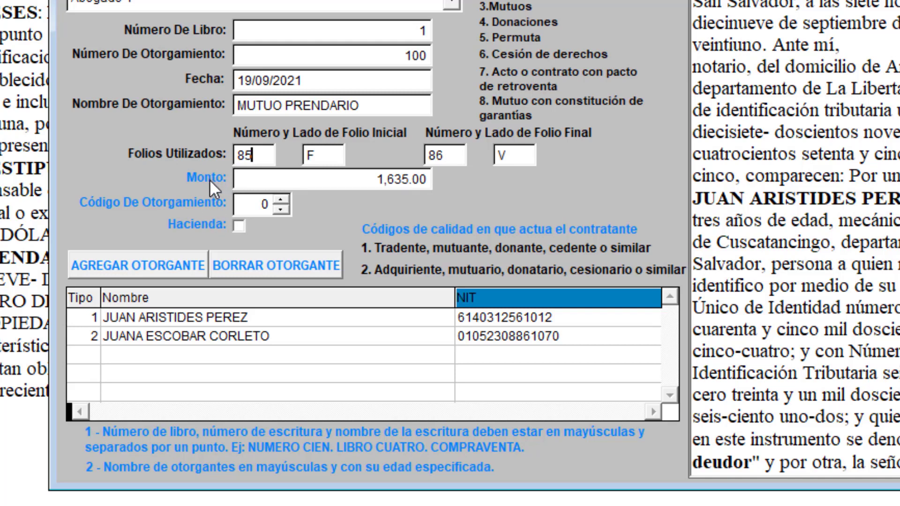
{"action": "left_click", "coordinate": [372, 179]}
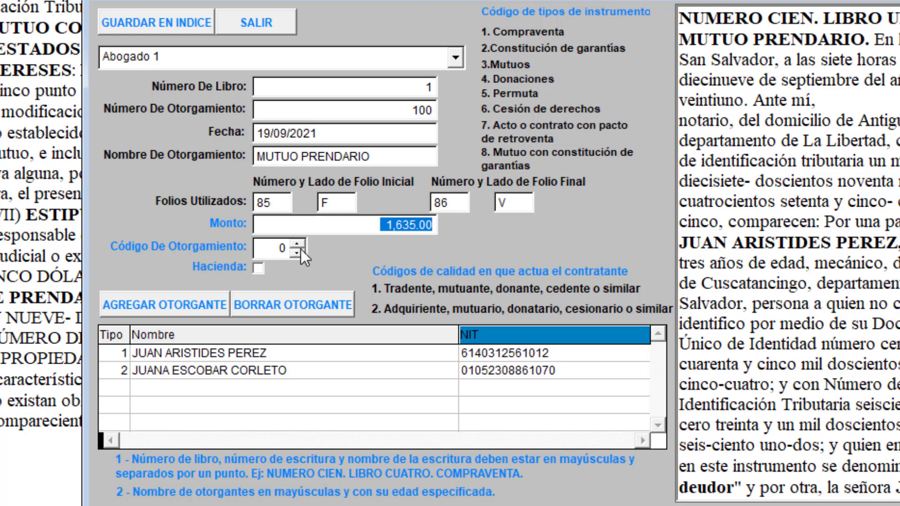
{"action": "left_click", "coordinate": [277, 248]}
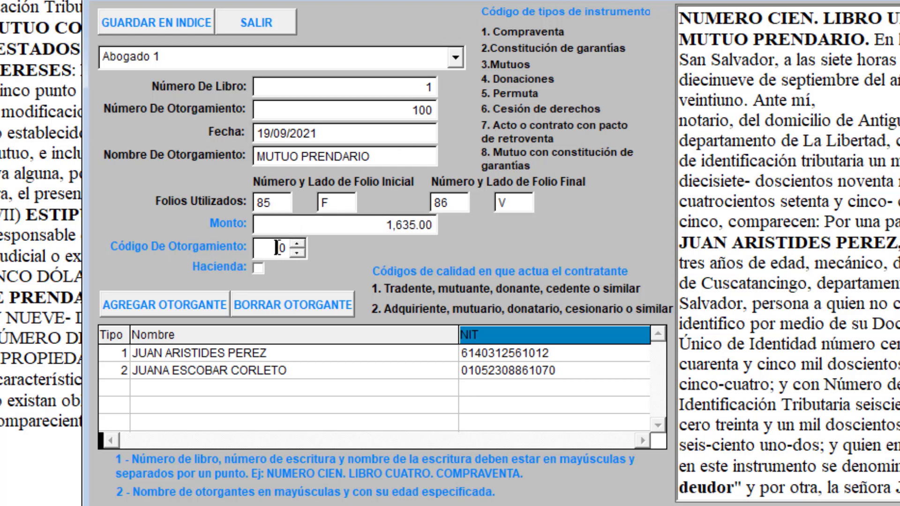
{"action": "type", "text": "8"}
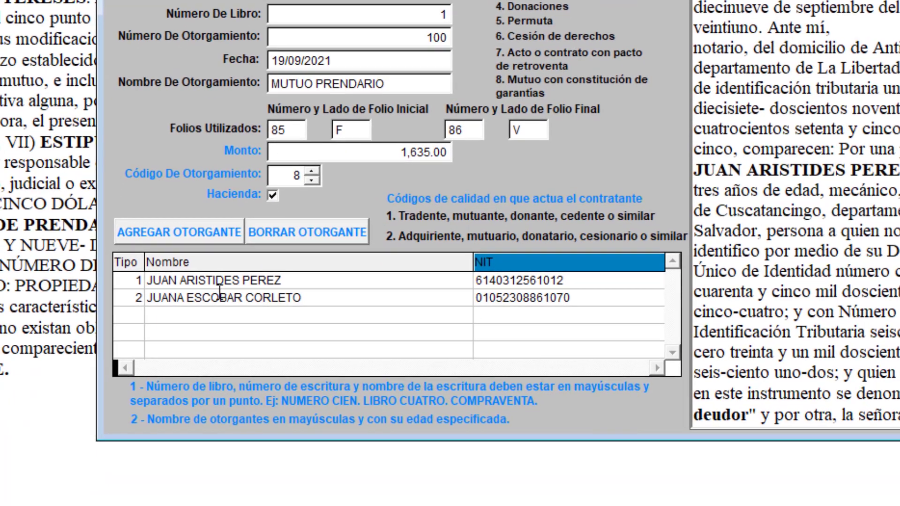
{"action": "left_click", "coordinate": [200, 353]}
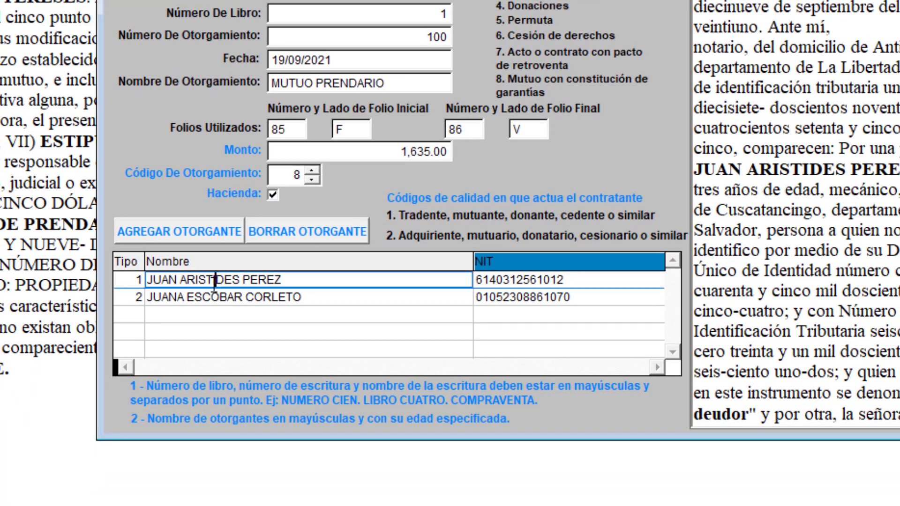
{"action": "left_click", "coordinate": [138, 279]}
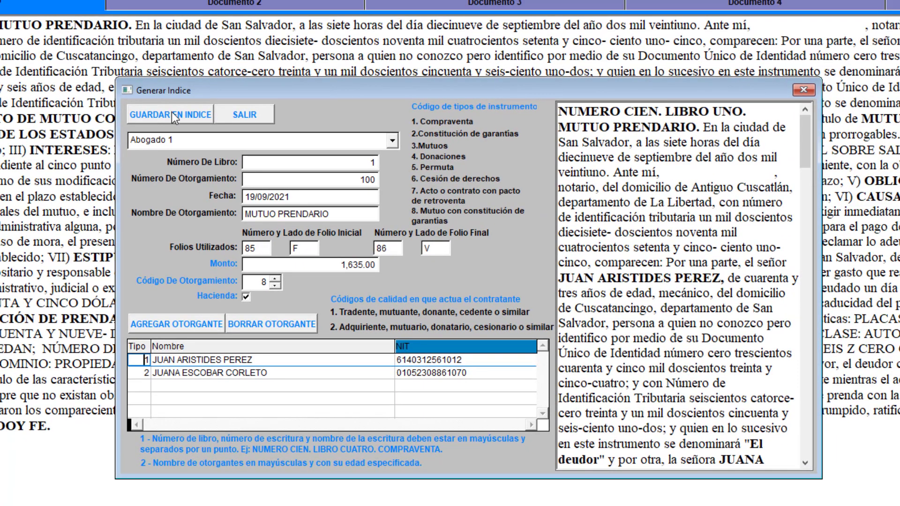
{"action": "left_click", "coordinate": [171, 114]}
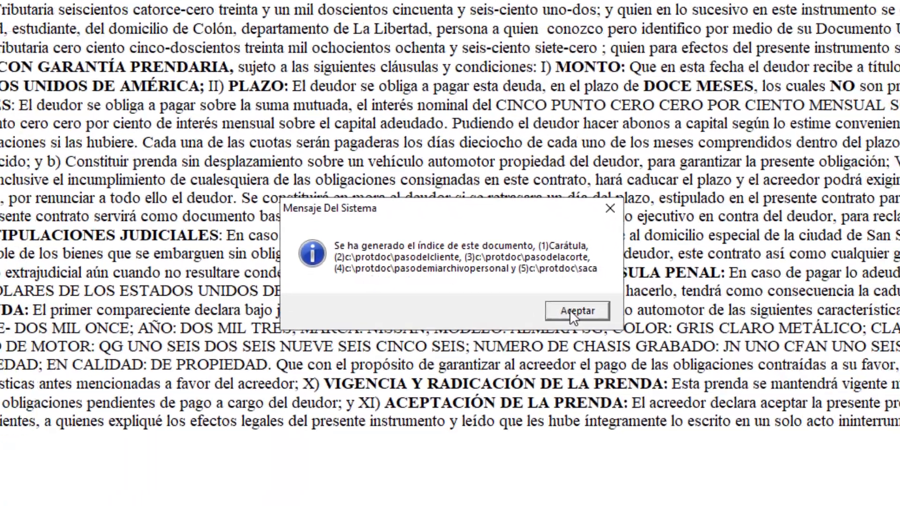
{"action": "left_click", "coordinate": [593, 319]}
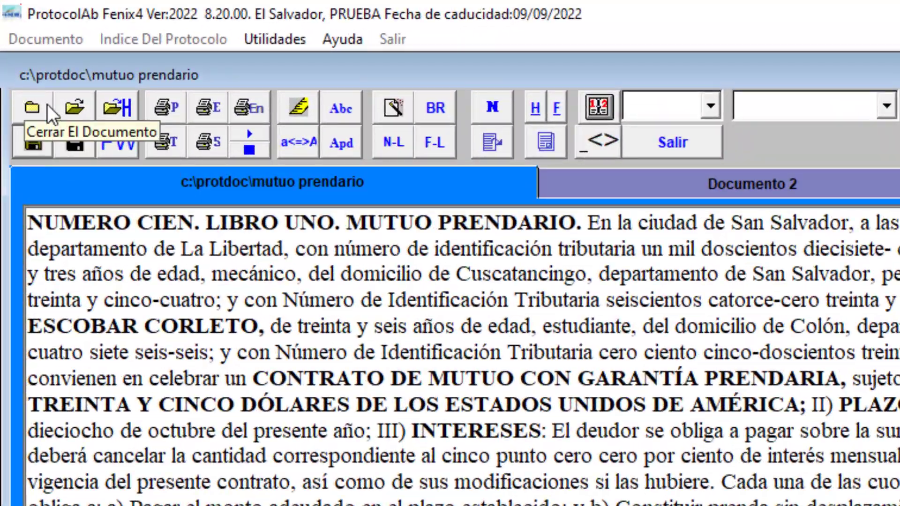
Close the deed and its document editor, and open the Carátula 1 cover form.
{"action": "left_click", "coordinate": [33, 109]}
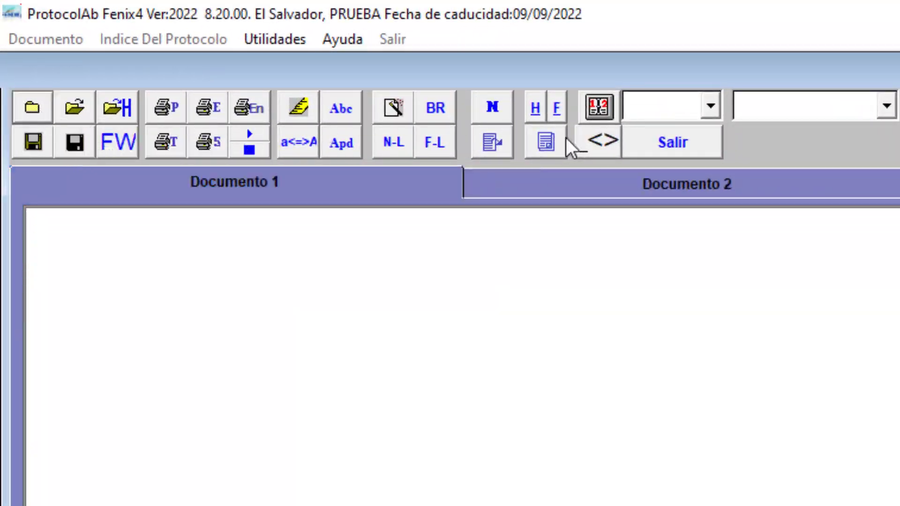
{"action": "left_click", "coordinate": [671, 143]}
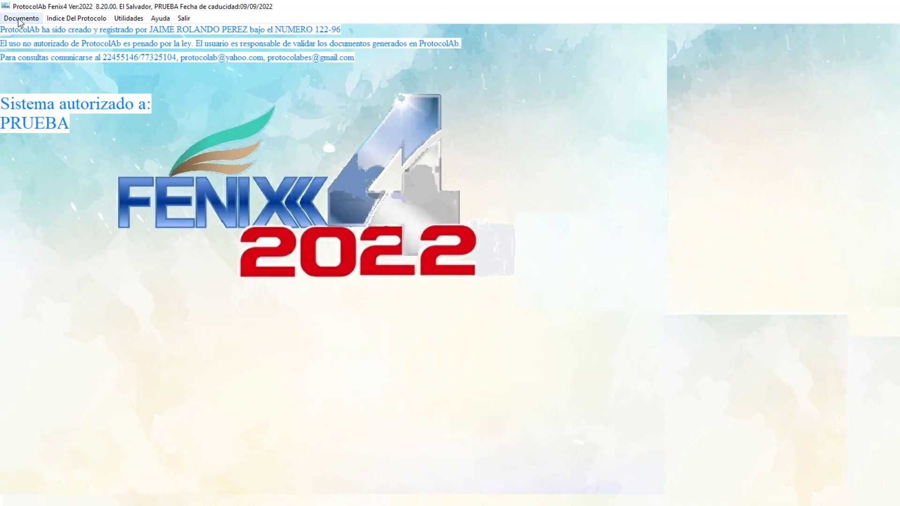
{"action": "left_click", "coordinate": [18, 15]}
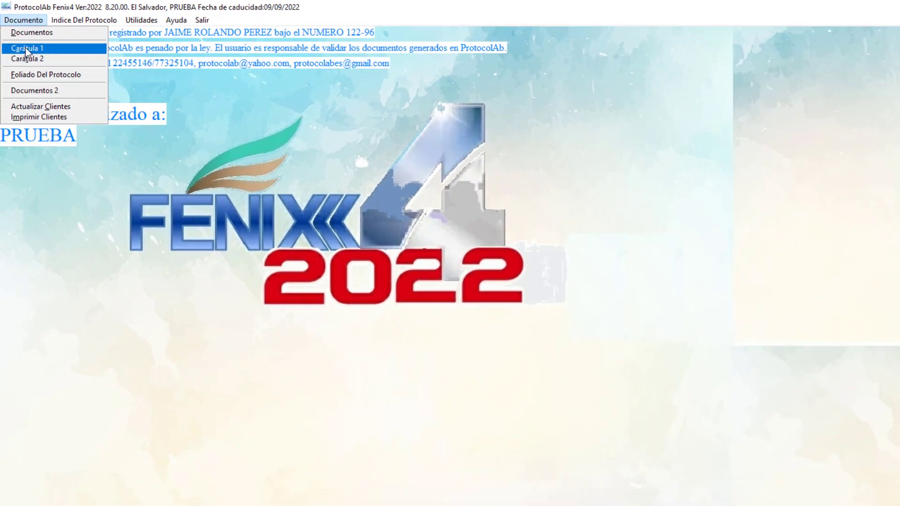
{"action": "left_click", "coordinate": [62, 105]}
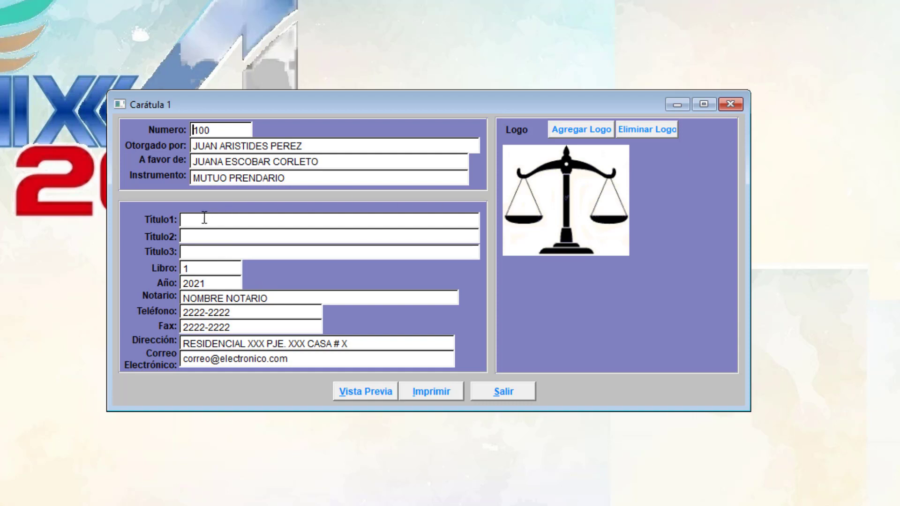
Fill in the cover's three title lines as "TESTIMONIO DE", "ESCRITURA" and "PUBLICA".
{"action": "left_click", "coordinate": [195, 234]}
{"action": "type", "text": "ESCRITURA 1"}
{"action": "key", "text": "Tab"}
{"action": "type", "text": "PUBLICA"}
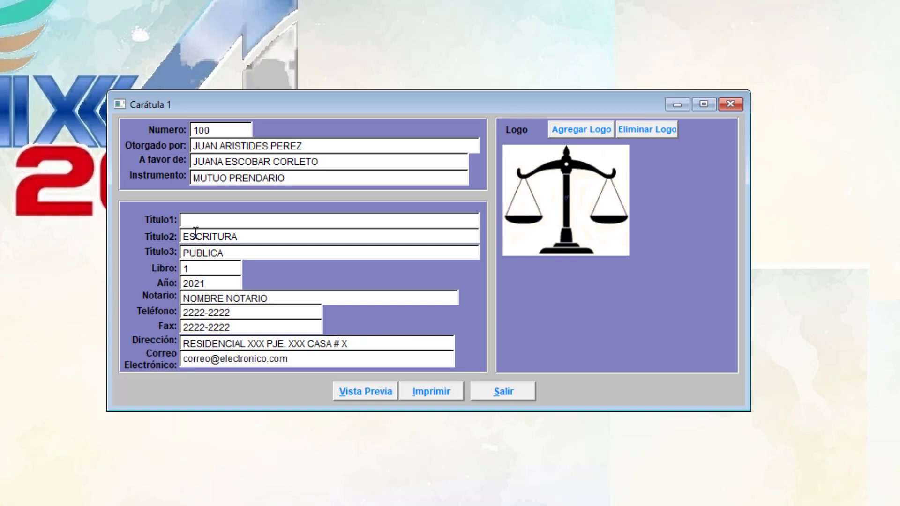
{"action": "key", "text": "shift+Tab"}
{"action": "type", "text": "TESTIMONIO DE"}
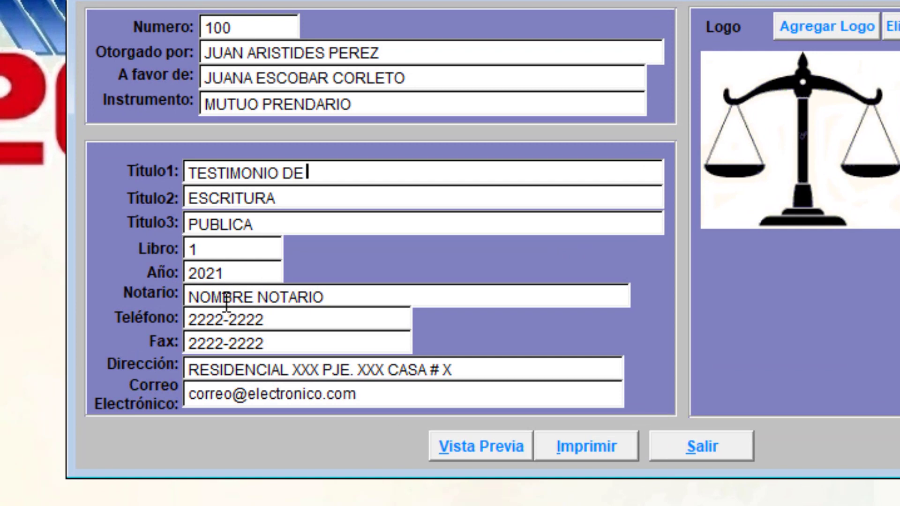
Check the notary details on the cover form, preview the cover, and close both the preview and the form.
{"action": "double_click", "coordinate": [328, 297]}
{"action": "left_click", "coordinate": [191, 300], "text": "shift"}
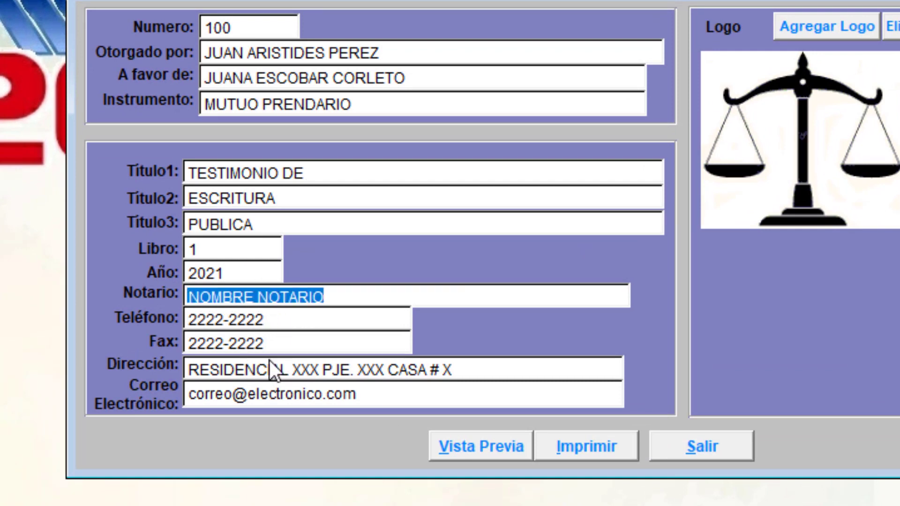
{"action": "left_click", "coordinate": [209, 323]}
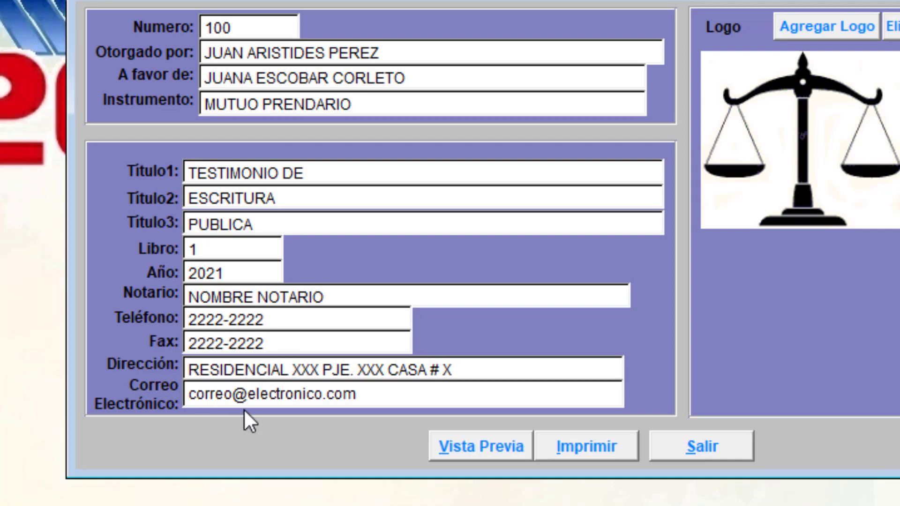
{"action": "left_click", "coordinate": [482, 445]}
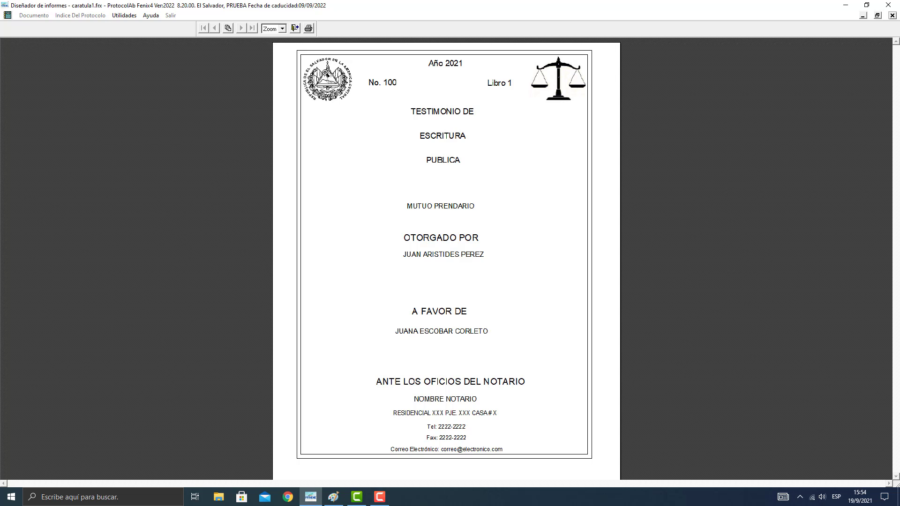
{"action": "left_click", "coordinate": [295, 28]}
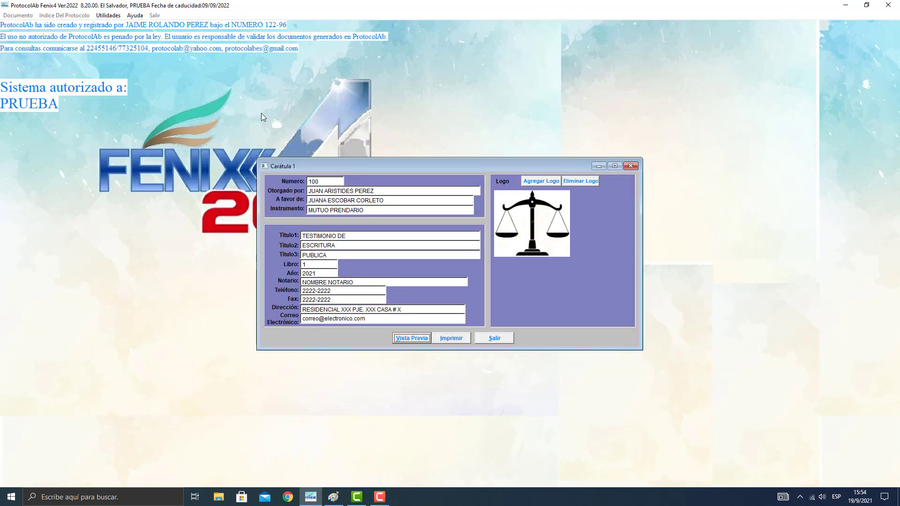
{"action": "left_click", "coordinate": [496, 336]}
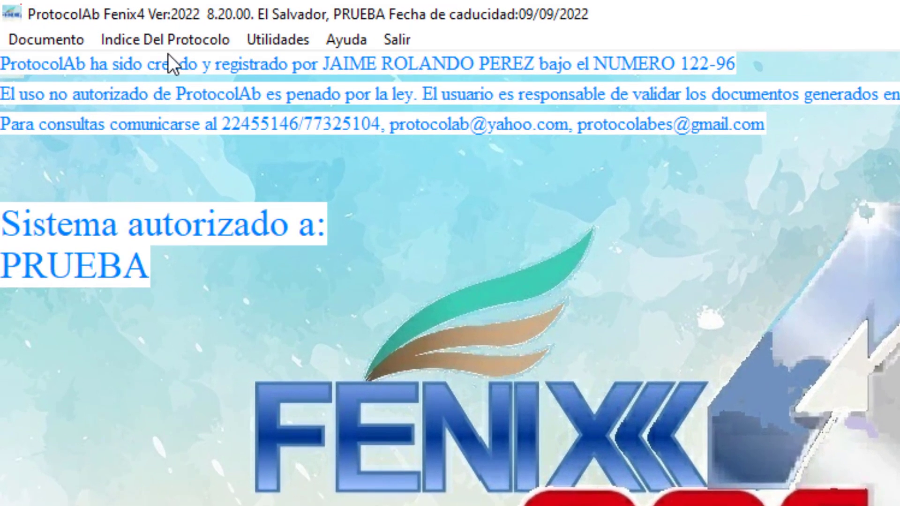
Open the protocol index for updating and examine the entry for deed 100 and its book number.
{"action": "left_click", "coordinate": [128, 28]}
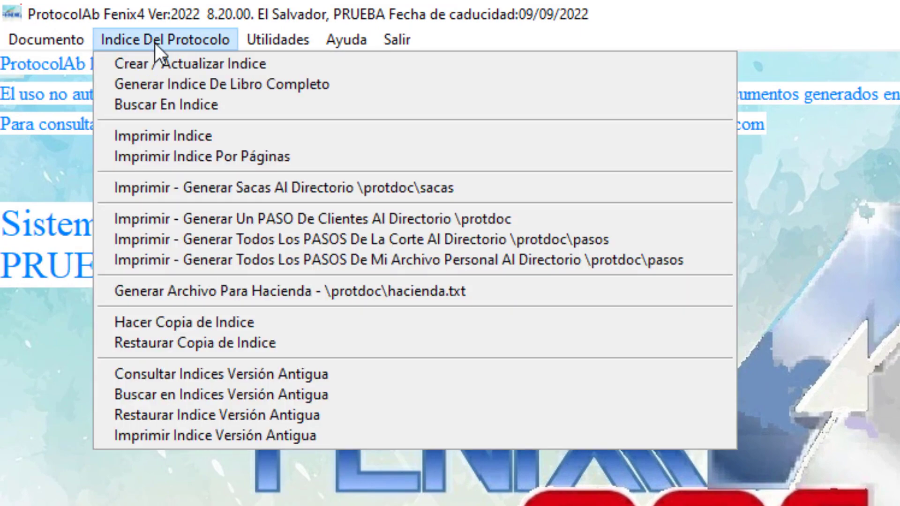
{"action": "left_click", "coordinate": [195, 63]}
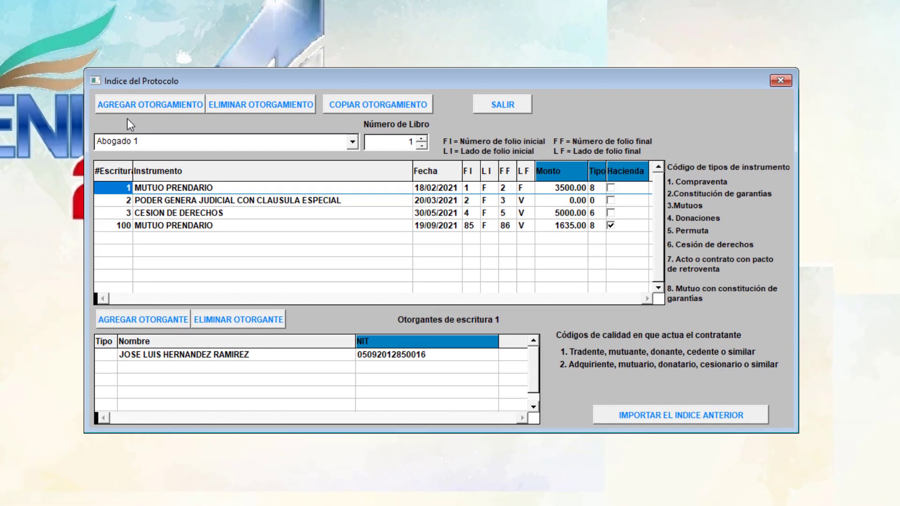
{"action": "left_click", "coordinate": [120, 225]}
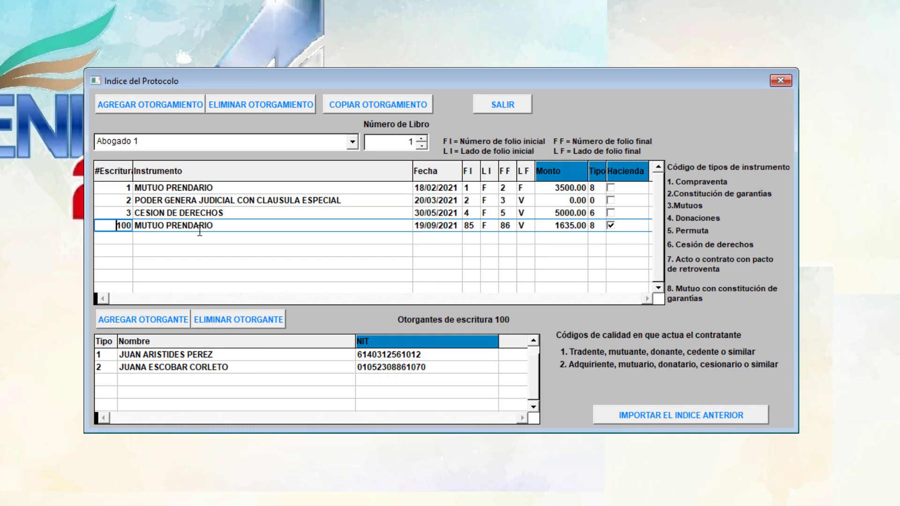
{"action": "left_click", "coordinate": [413, 141]}
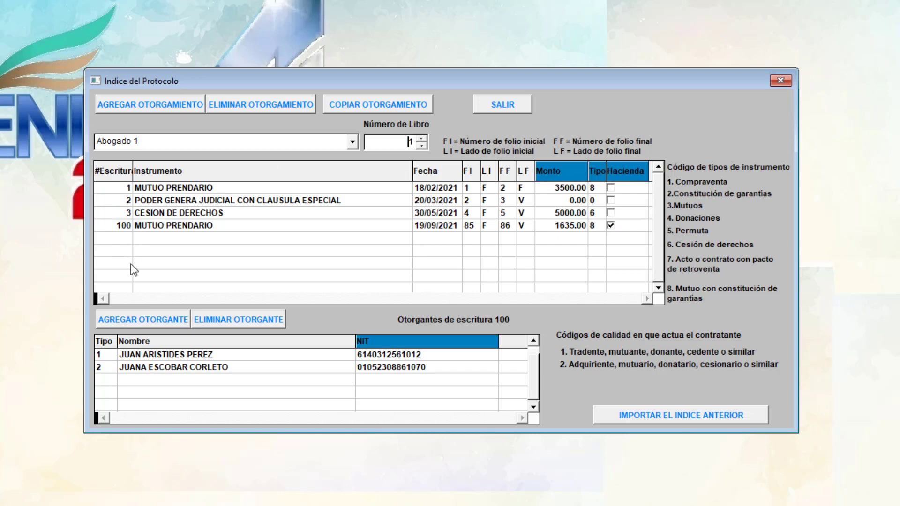
Add a new deed entry to the book 1 index and number it 4.
{"action": "left_click", "coordinate": [170, 105]}
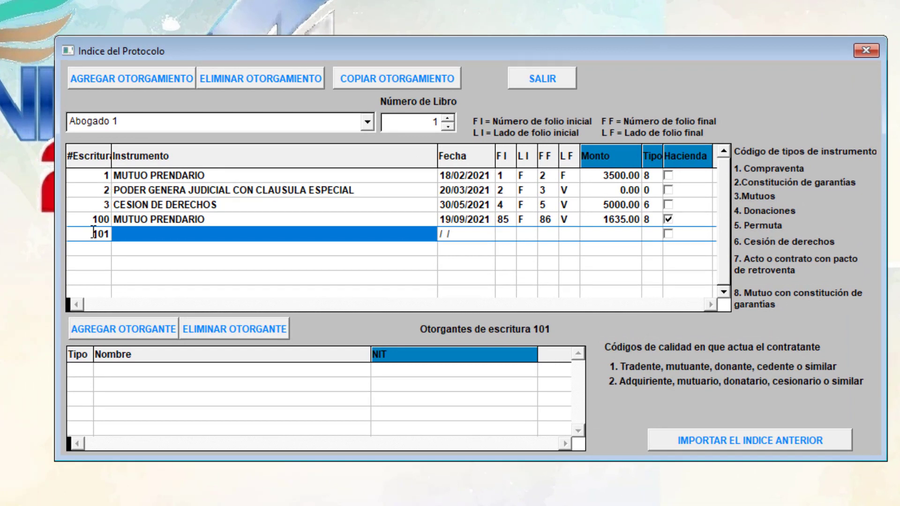
{"action": "left_click", "coordinate": [118, 233]}
{"action": "type", "text": "4"}
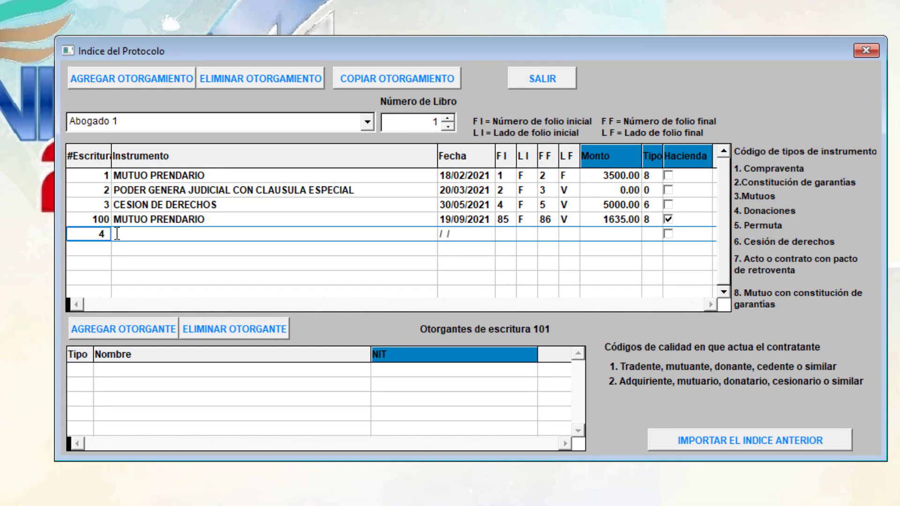
{"action": "key", "text": "Up"}
{"action": "key", "text": "Up"}
{"action": "key", "text": "Right"}
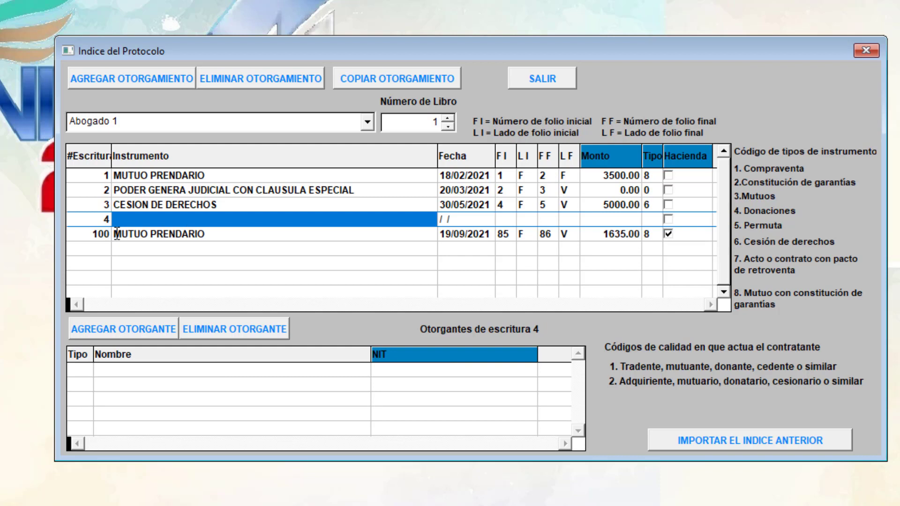
Set deed 4's instrument to "SUSPENDIDA" and its date to 01/06/2021.
{"action": "type", "text": "SUSPEN"}
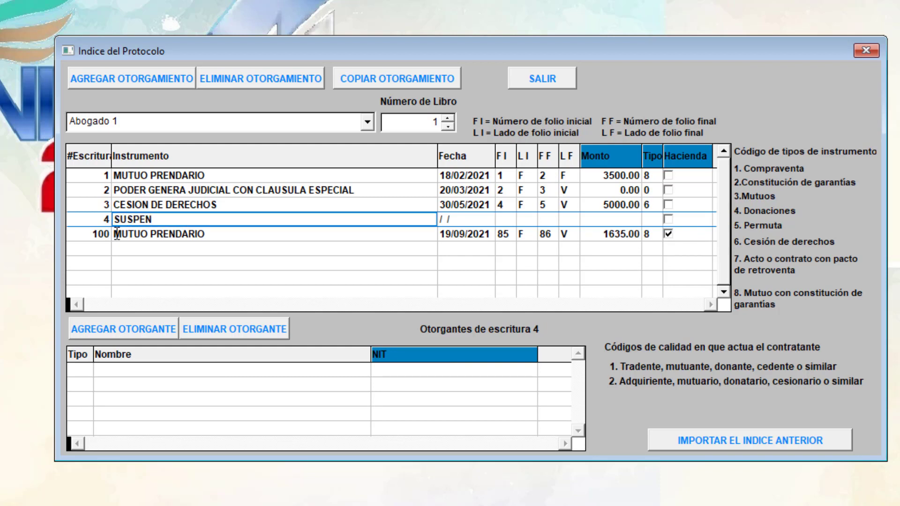
{"action": "type", "text": "DIDA"}
{"action": "key", "text": "Tab"}
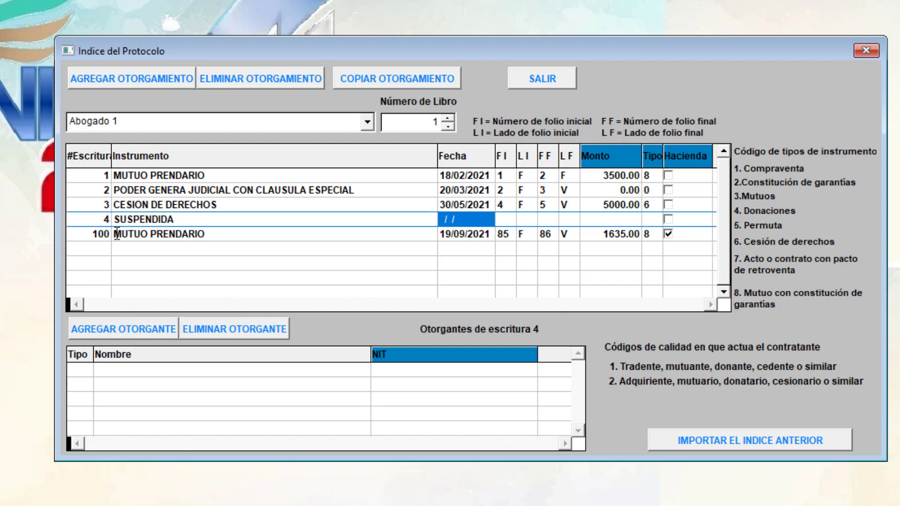
{"action": "type", "text": "01/0"}
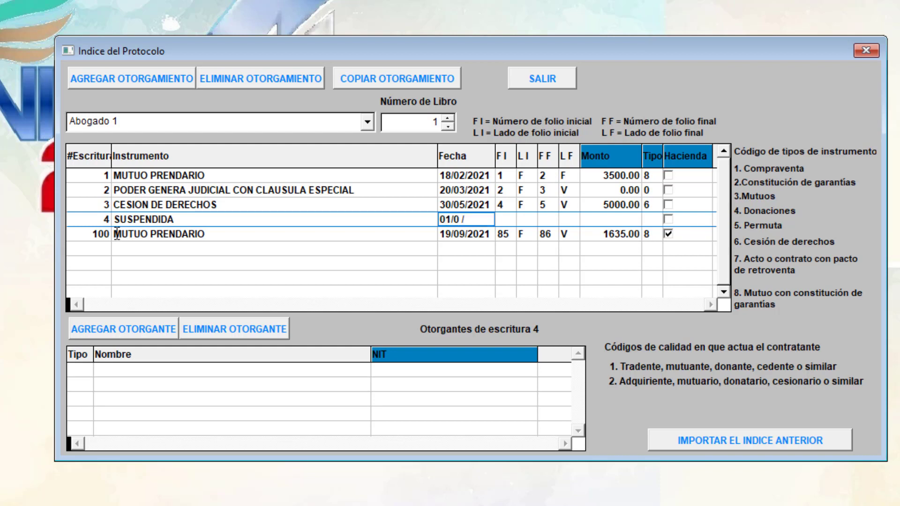
{"action": "type", "text": "6/2021"}
{"action": "key", "text": "Tab"}
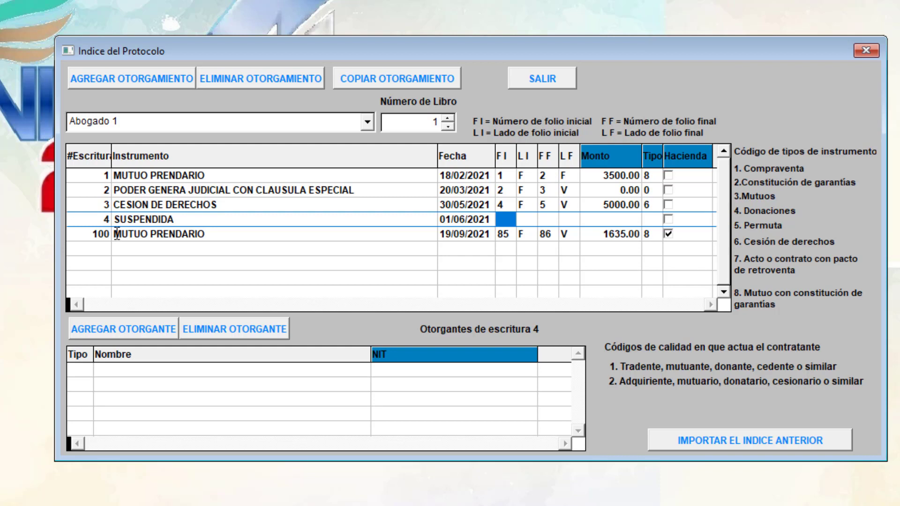
Set deed 4's folios from 6 front (F) to 8 back (V), then close the protocol index.
{"action": "type", "text": "6"}
{"action": "key", "text": "Tab"}
{"action": "type", "text": "F"}
{"action": "key", "text": "Tab"}
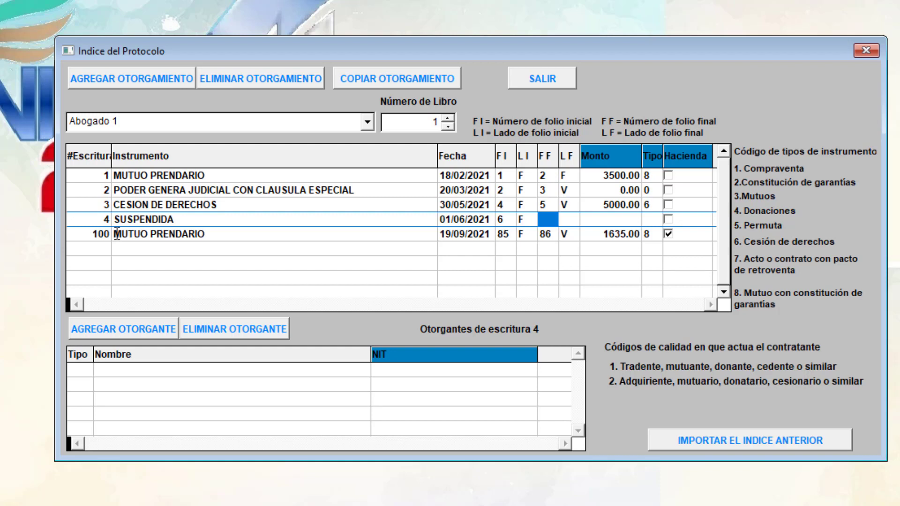
{"action": "type", "text": "8"}
{"action": "key", "text": "Tab"}
{"action": "type", "text": "V"}
{"action": "key", "text": "Tab"}
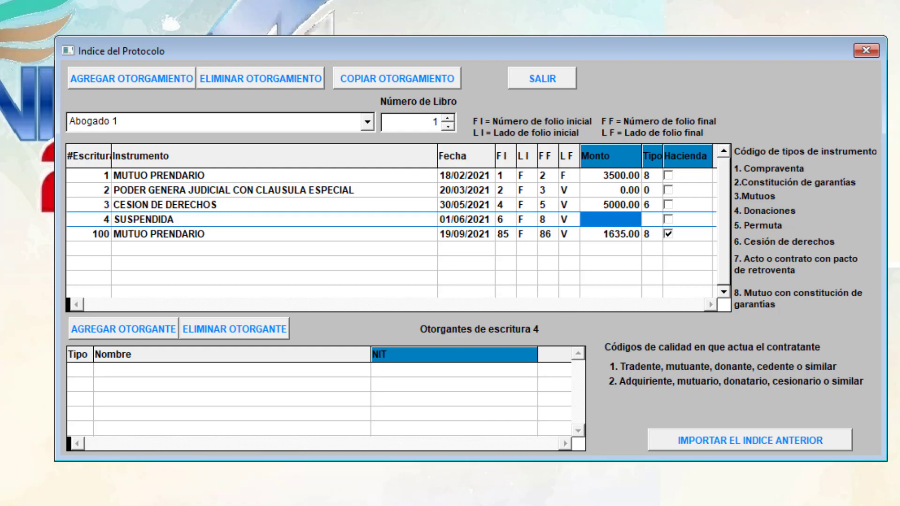
{"action": "left_click", "coordinate": [525, 79]}
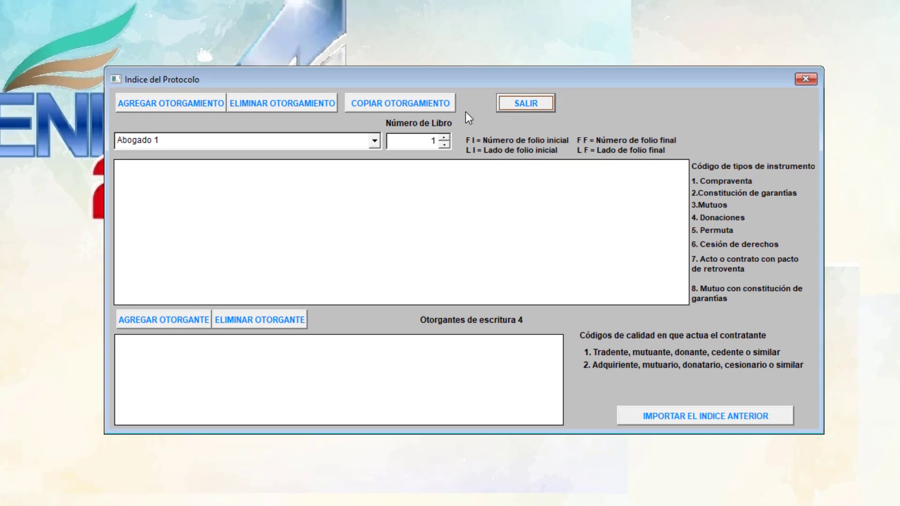
Preview the framed printout of the book 1 index with Vista Previa, then close the preview and the index printing window.
{"action": "left_click", "coordinate": [80, 14]}
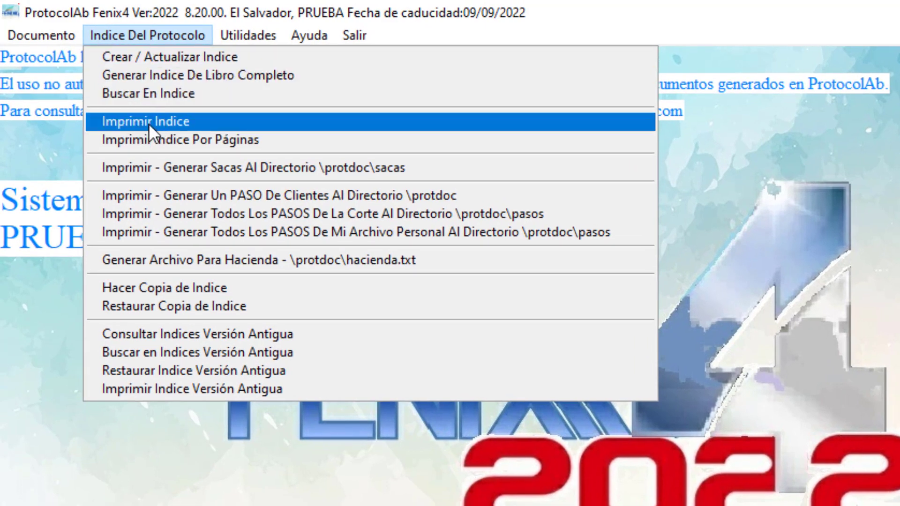
{"action": "left_click", "coordinate": [158, 121]}
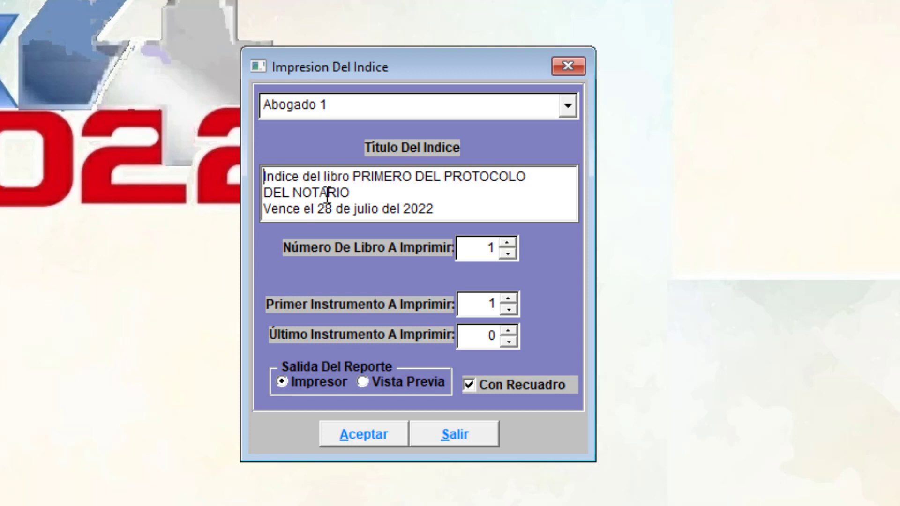
{"action": "left_click", "coordinate": [369, 197]}
{"action": "left_click", "coordinate": [397, 381]}
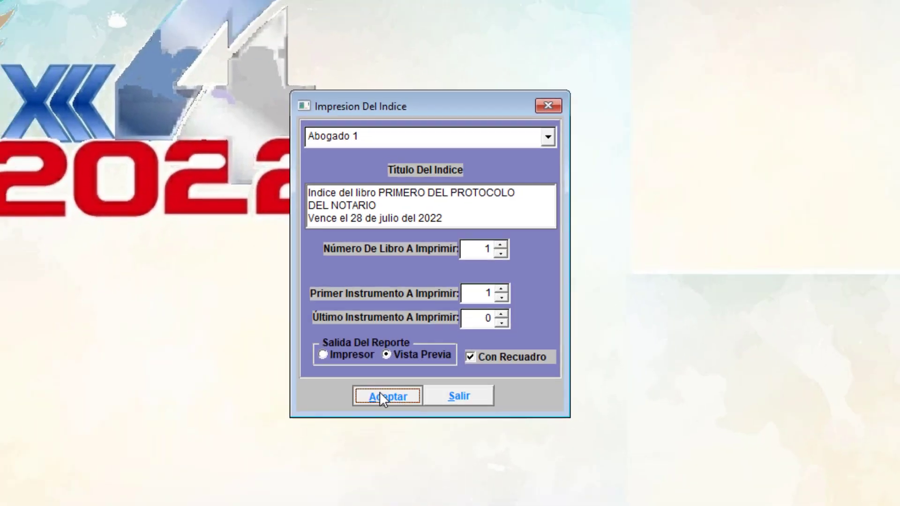
{"action": "left_click", "coordinate": [362, 434]}
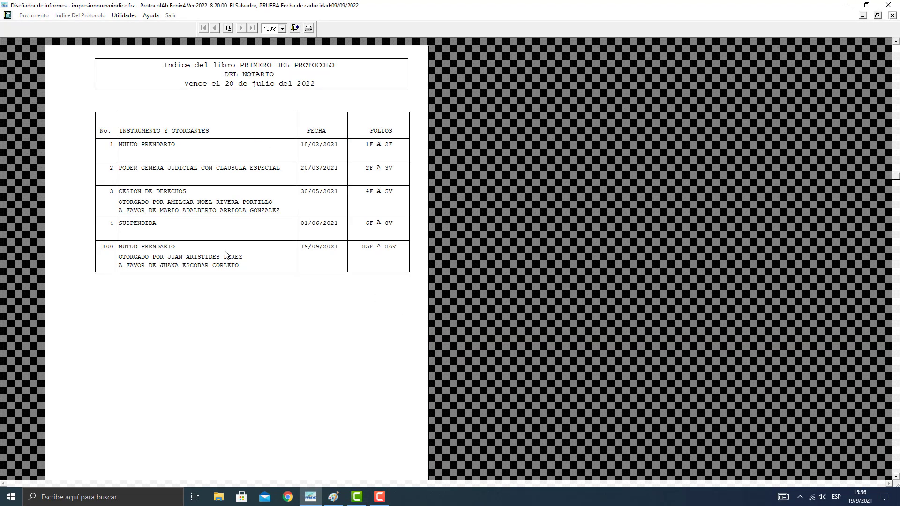
{"action": "left_click", "coordinate": [296, 28]}
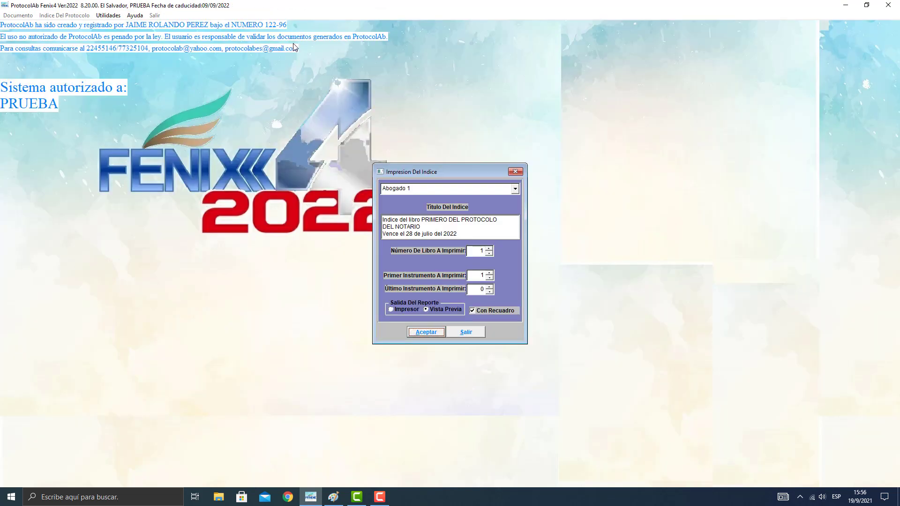
{"action": "left_click", "coordinate": [454, 331]}
Open the document "pasodelacorte" from c:\protdoc and examine the protocol book's expiry date in its text.
{"action": "left_click", "coordinate": [18, 15]}
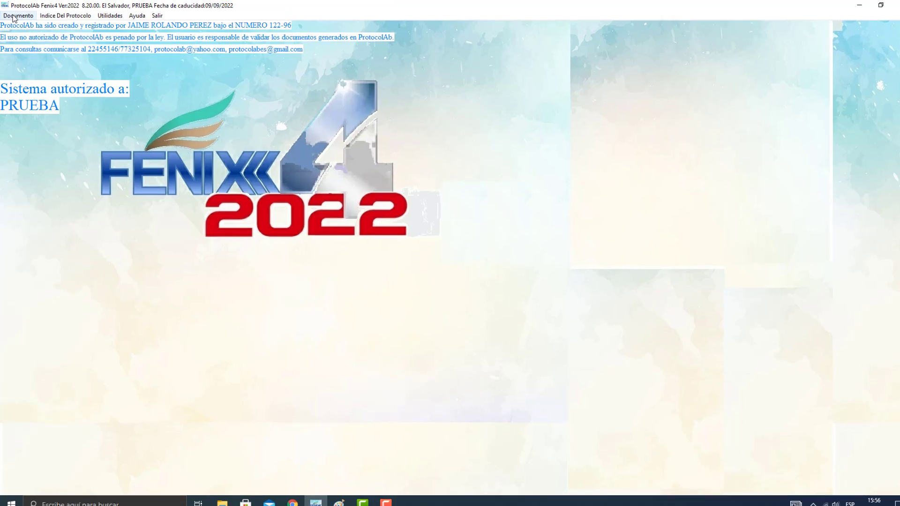
{"action": "left_click", "coordinate": [21, 24]}
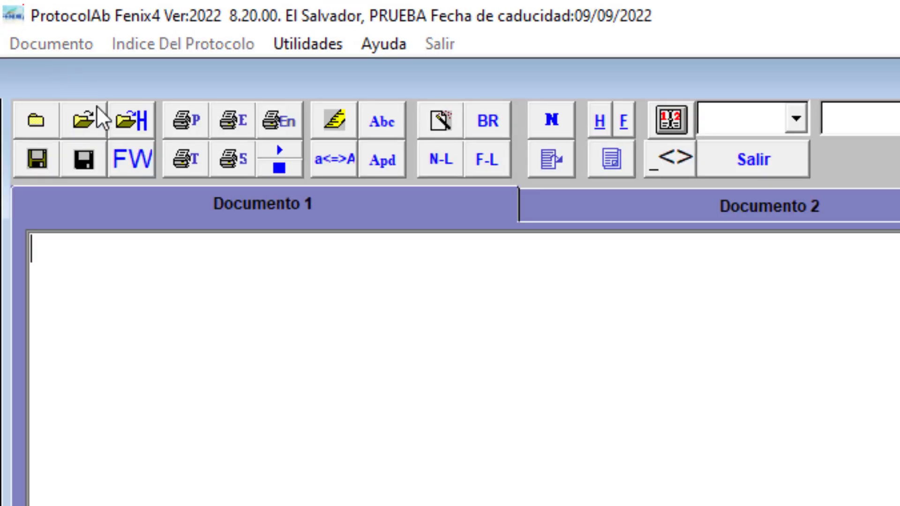
{"action": "left_click", "coordinate": [85, 129]}
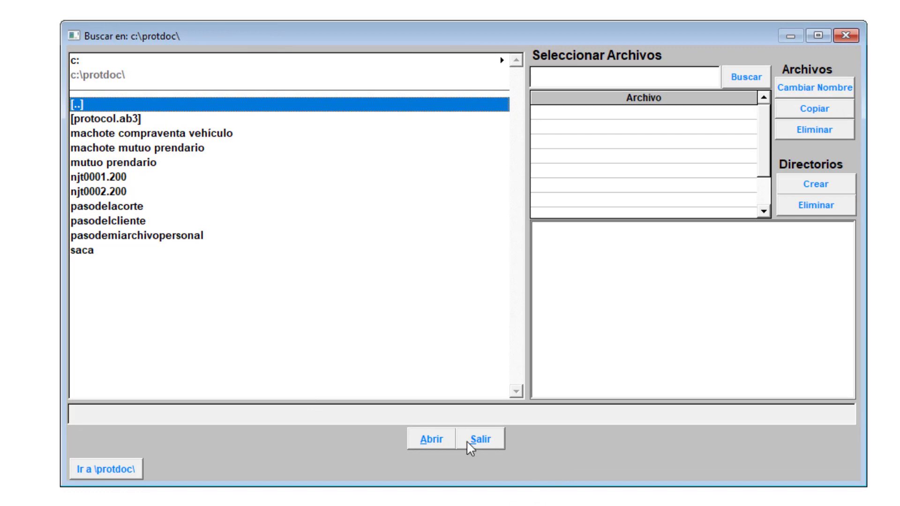
{"action": "left_click", "coordinate": [84, 206]}
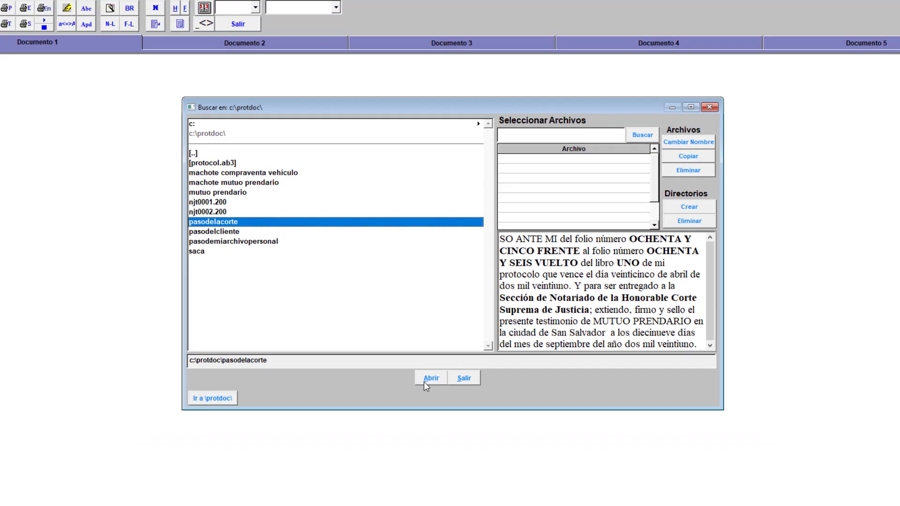
{"action": "left_click", "coordinate": [431, 439]}
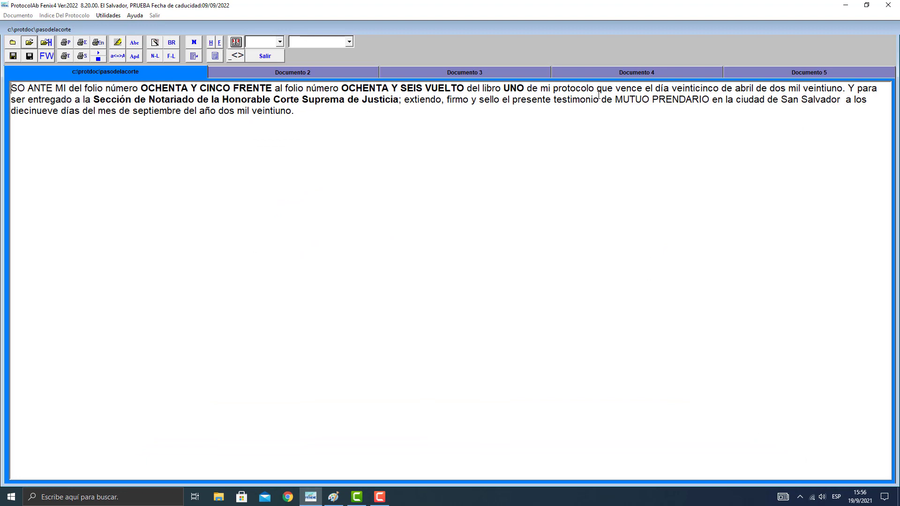
{"action": "left_click_drag", "start_coordinate": [842, 88], "coordinate": [653, 89]}
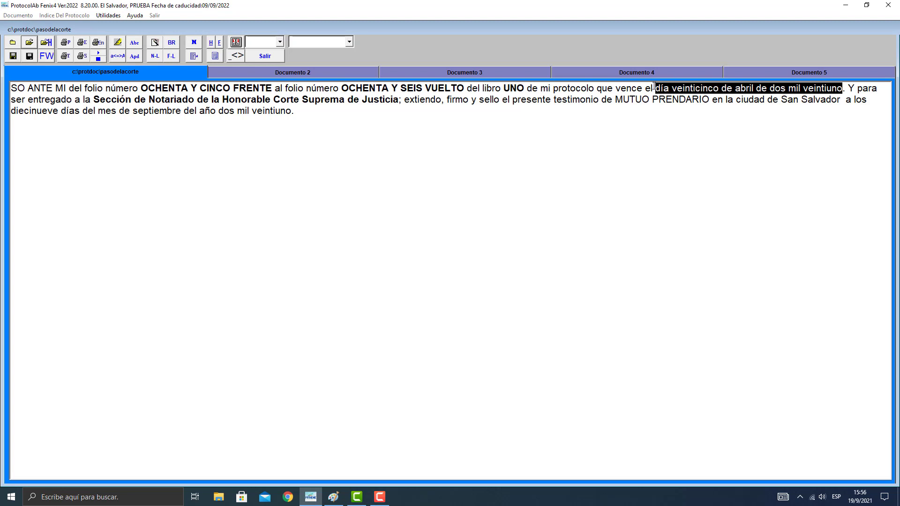
{"action": "left_click", "coordinate": [541, 127]}
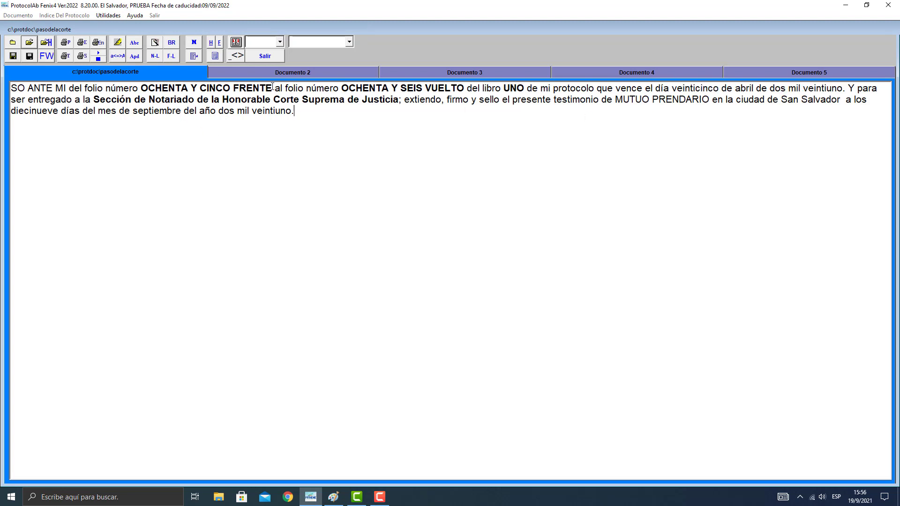
Open "pasodelcliente" as the second document and examine the name of the client receiving the testimony.
{"action": "left_click", "coordinate": [302, 71]}
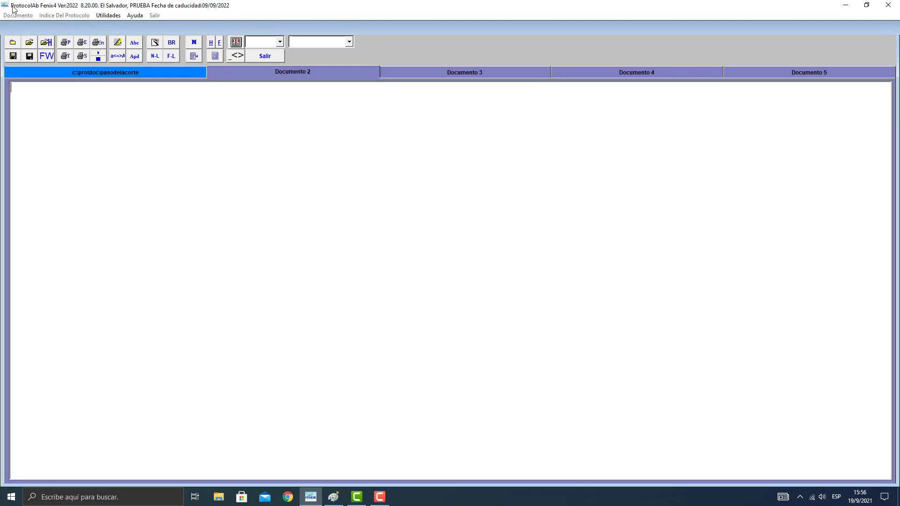
{"action": "left_click", "coordinate": [29, 42]}
{"action": "double_click", "coordinate": [258, 234]}
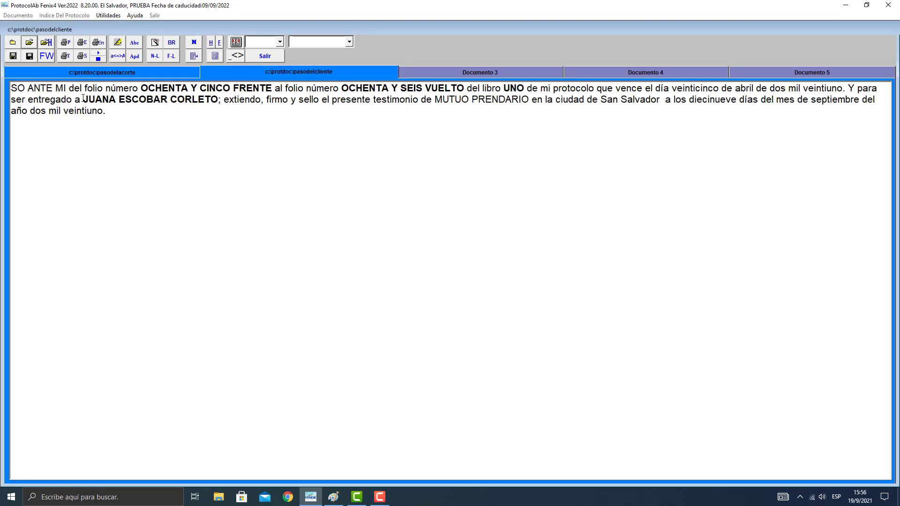
{"action": "left_click_drag", "start_coordinate": [83, 99], "coordinate": [217, 99]}
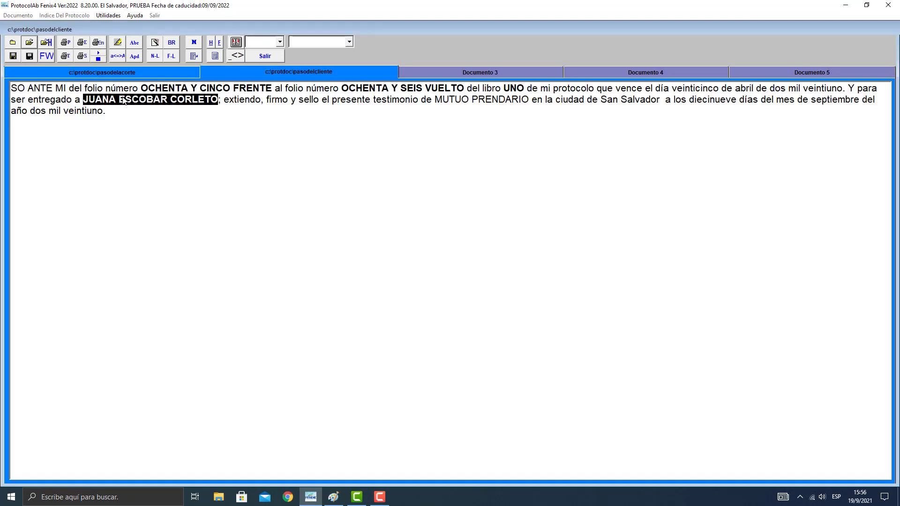
{"action": "left_click", "coordinate": [192, 101]}
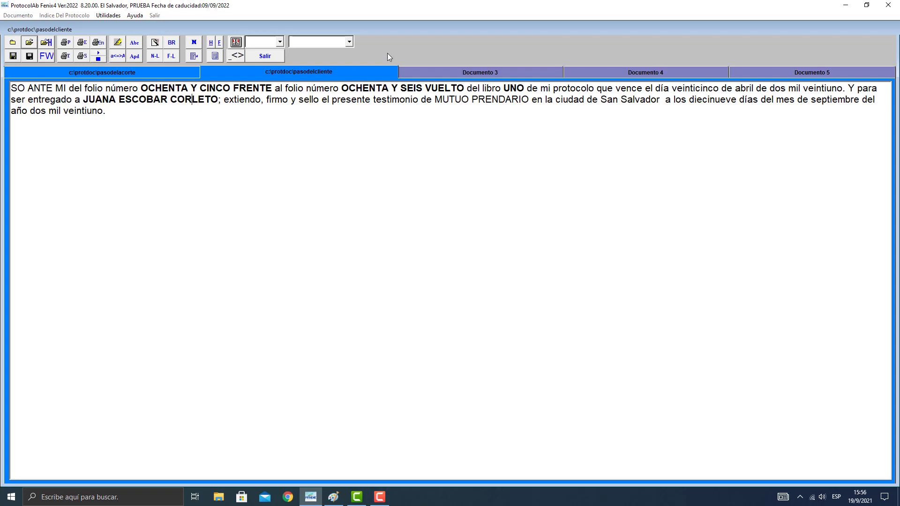
Open "pasodemiarchivopersonal" as the third document, examine its text and return to "pasodelacorte".
{"action": "left_click", "coordinate": [478, 74]}
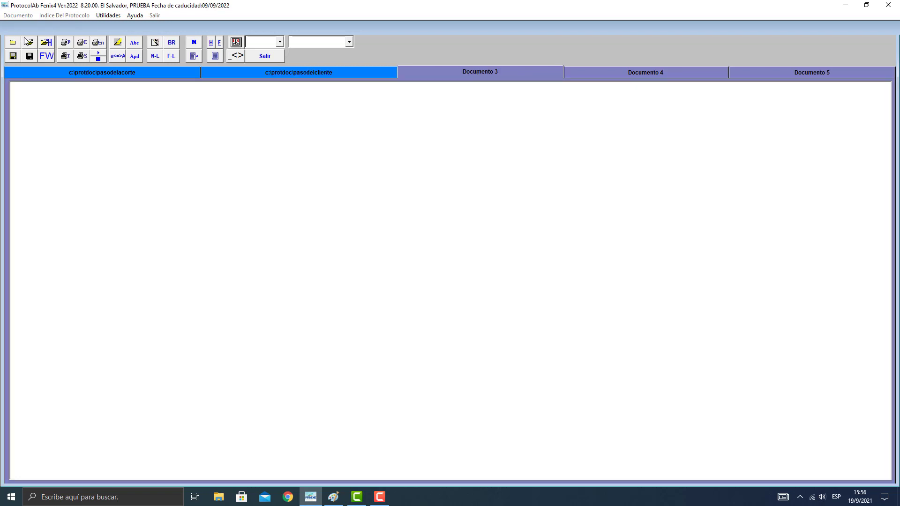
{"action": "left_click", "coordinate": [28, 41]}
{"action": "left_click", "coordinate": [254, 243]}
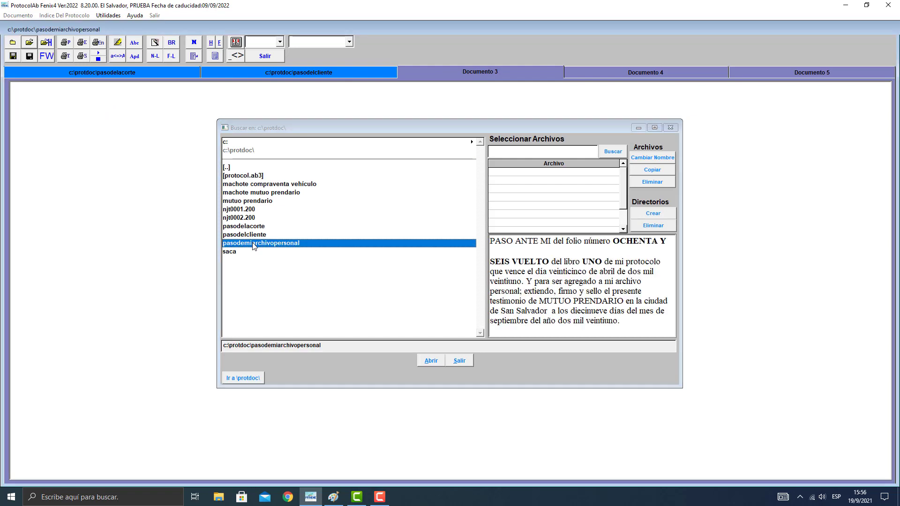
{"action": "double_click", "coordinate": [254, 244]}
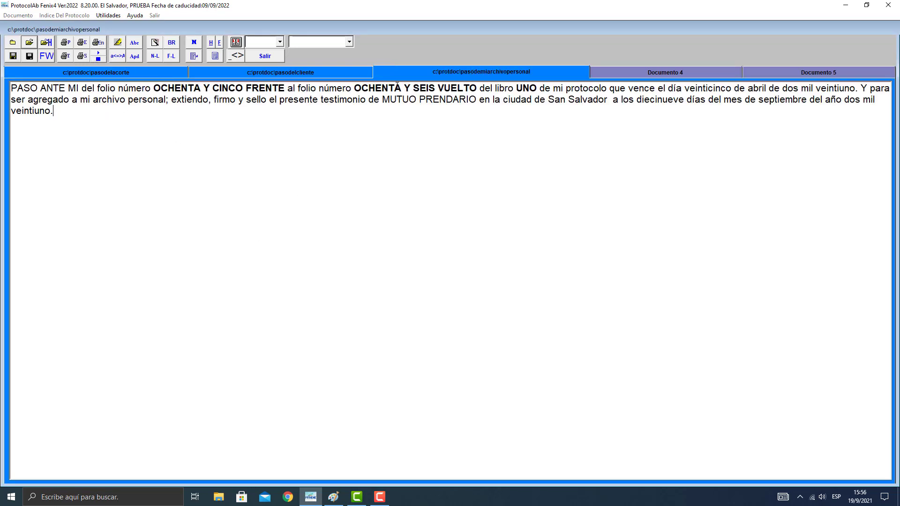
{"action": "left_click", "coordinate": [106, 74]}
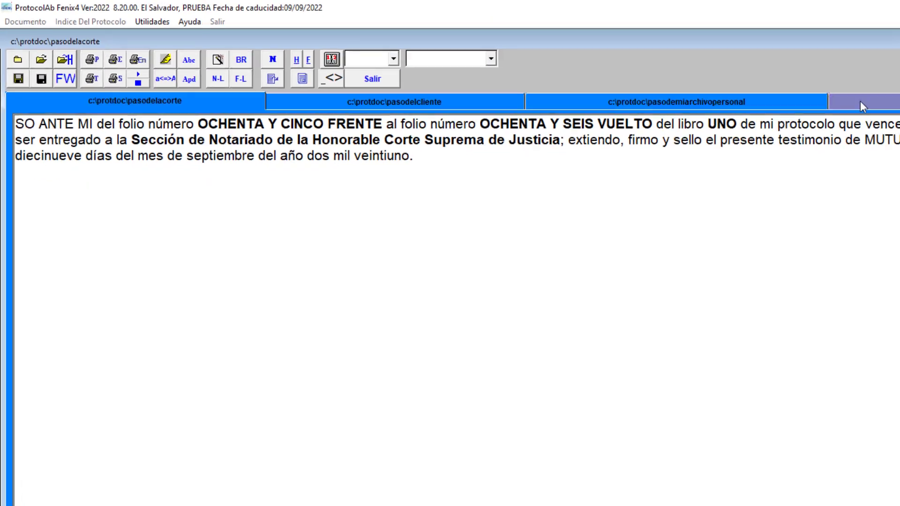
Open "saca" as the fourth document and break its second line after "diecinueve días", removing the leading space on the new line.
{"action": "left_click", "coordinate": [665, 74]}
{"action": "left_click", "coordinate": [29, 42]}
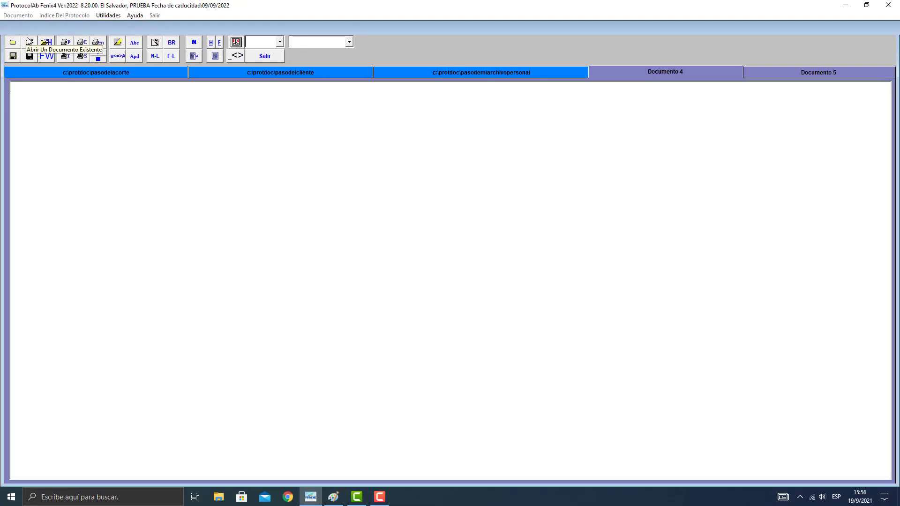
{"action": "double_click", "coordinate": [231, 252]}
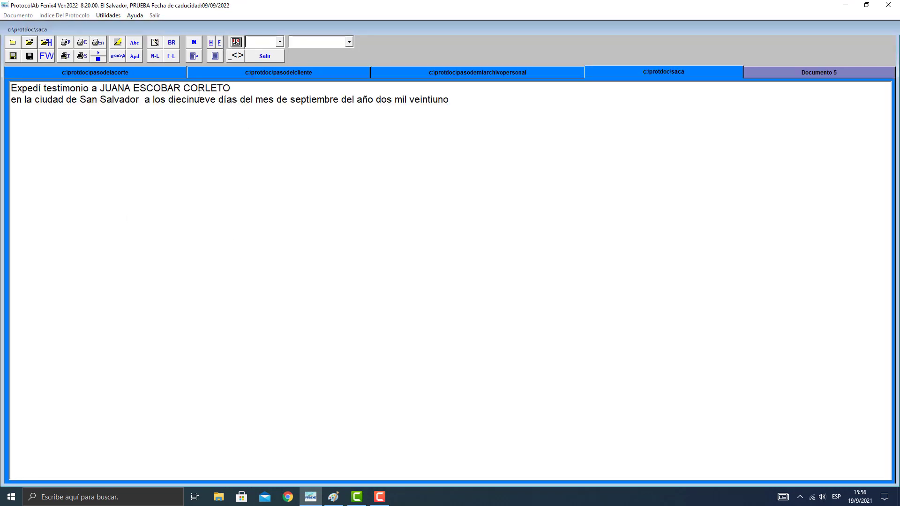
{"action": "left_click", "coordinate": [236, 99]}
{"action": "key", "text": "Return"}
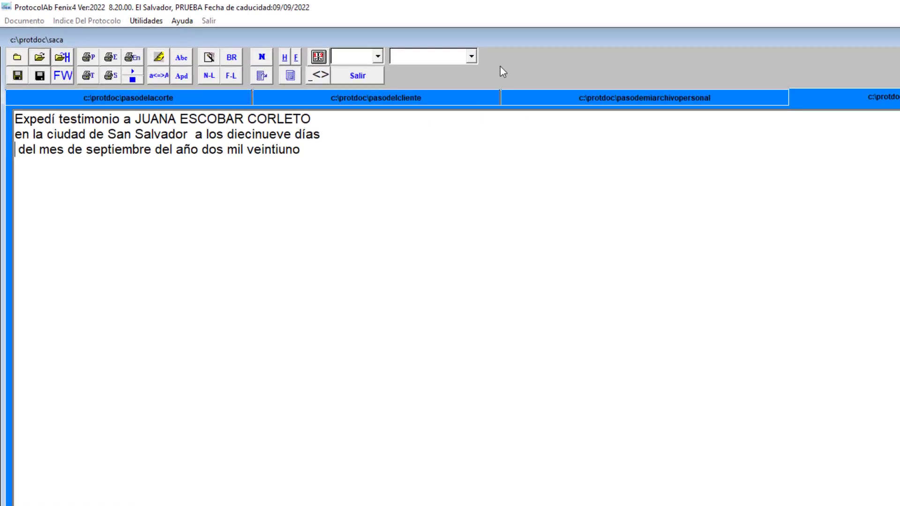
{"action": "key", "text": "Delete"}
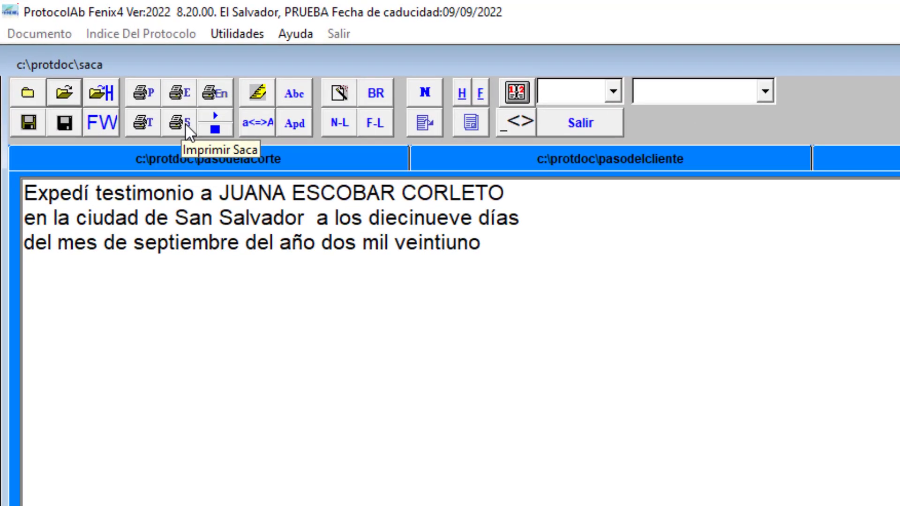
Preview the saca printout starting on the Frente side, then close the preview and leave the document editor without saving changes.
{"action": "left_click", "coordinate": [181, 123]}
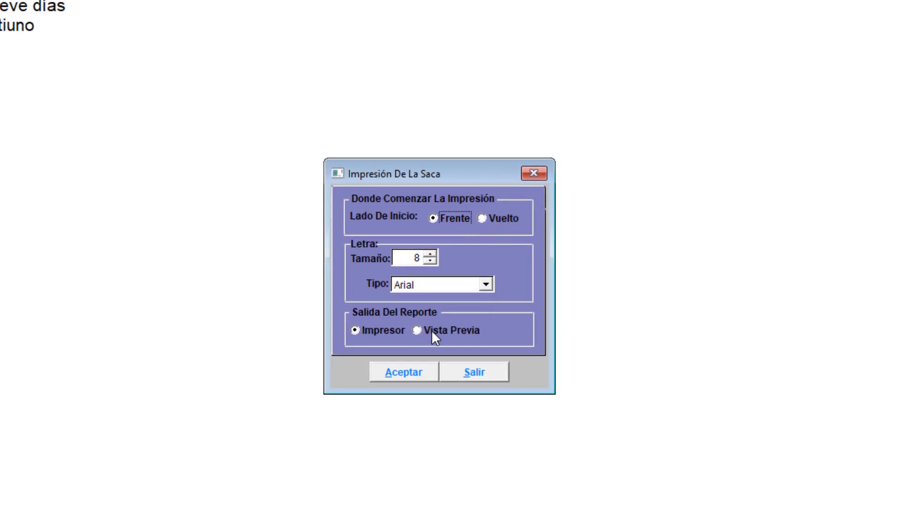
{"action": "left_click", "coordinate": [433, 331]}
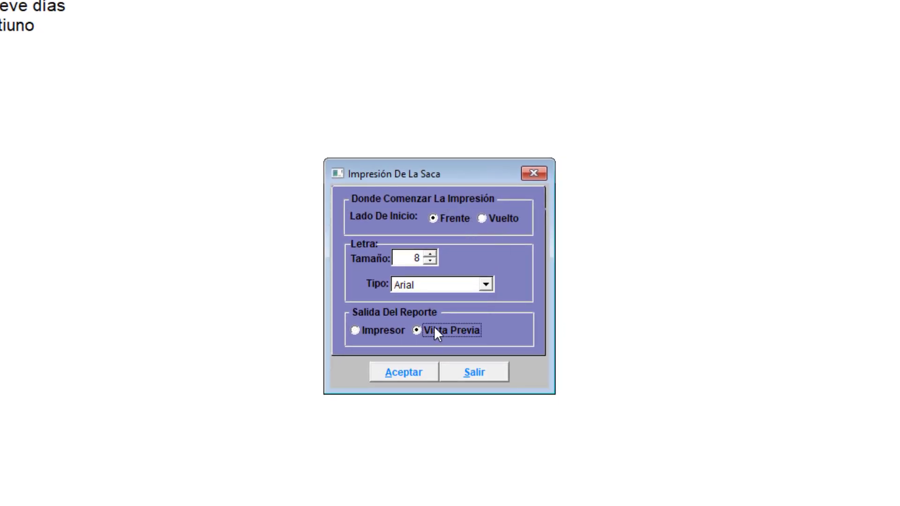
{"action": "left_click", "coordinate": [441, 222]}
{"action": "left_click", "coordinate": [402, 374]}
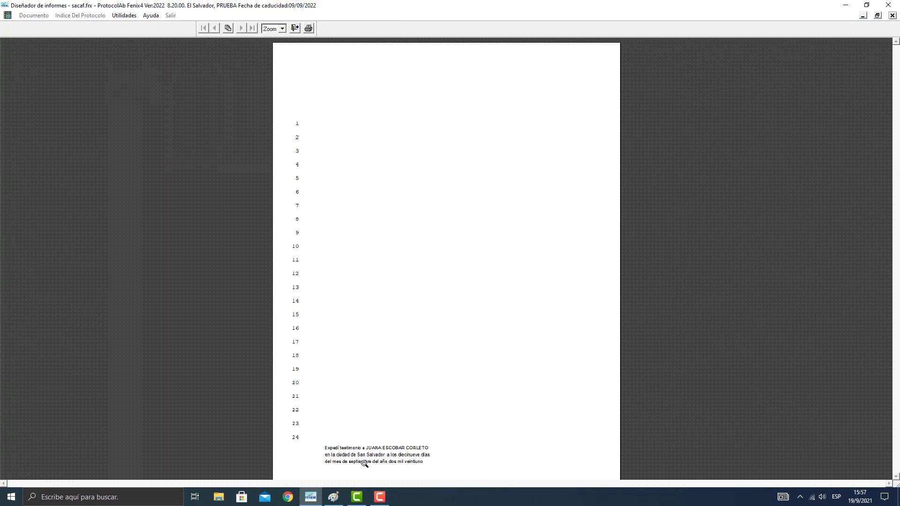
{"action": "left_click", "coordinate": [360, 462]}
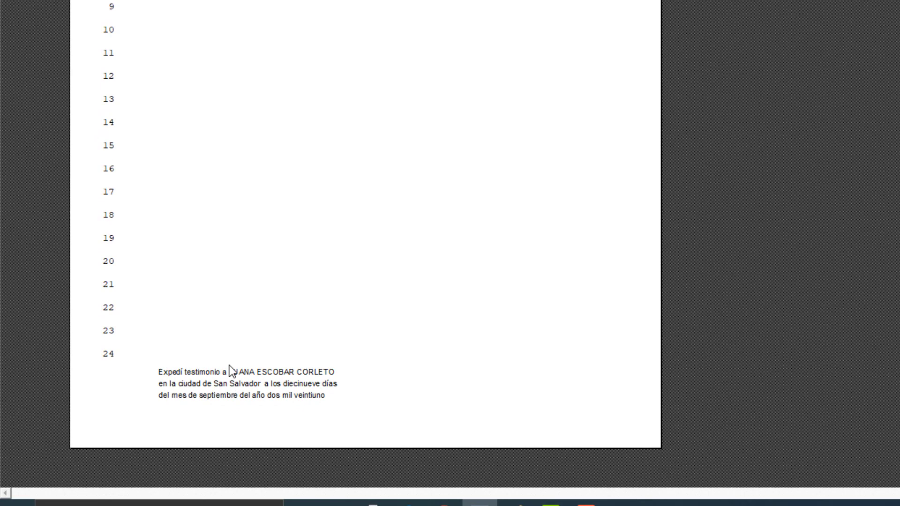
{"action": "key", "text": "Escape"}
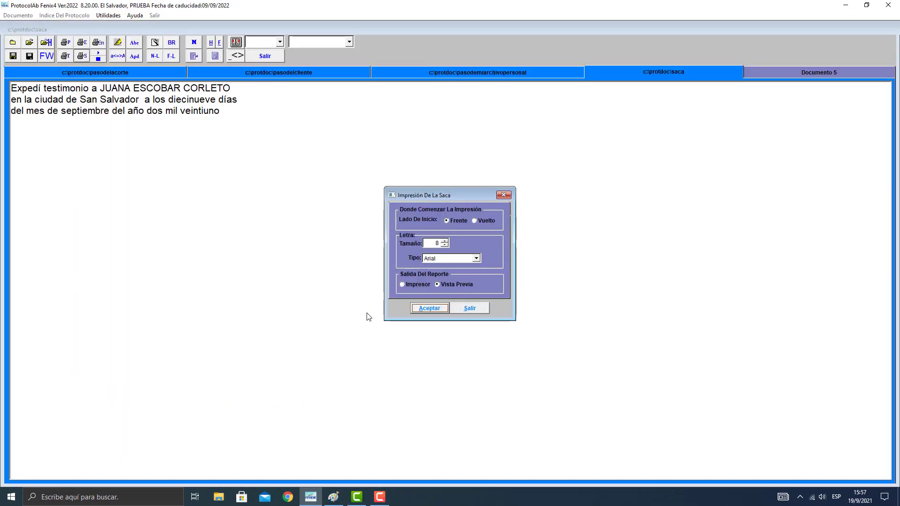
{"action": "left_click", "coordinate": [475, 307]}
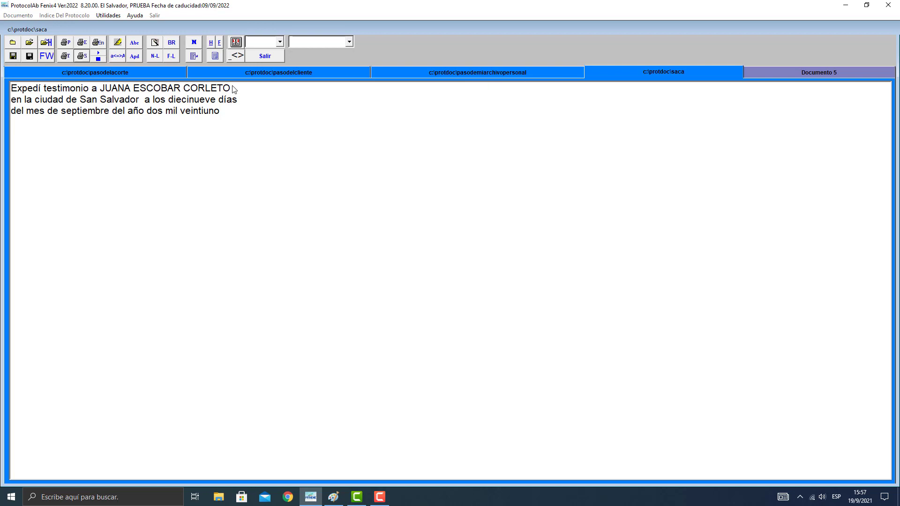
{"action": "left_click", "coordinate": [268, 57]}
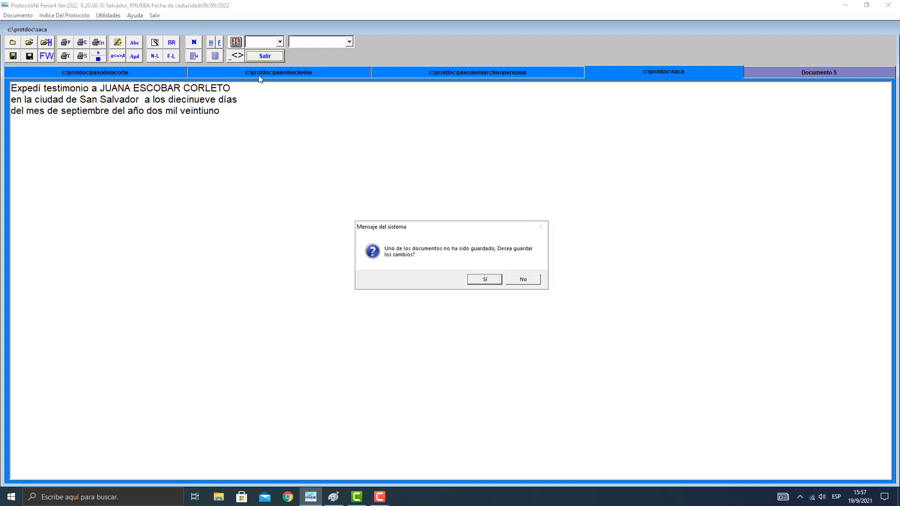
{"action": "left_click", "coordinate": [526, 279]}
Generate the Hacienda file for Abogado 1 and year 2021 from the protocol index.
{"action": "left_click", "coordinate": [64, 15]}
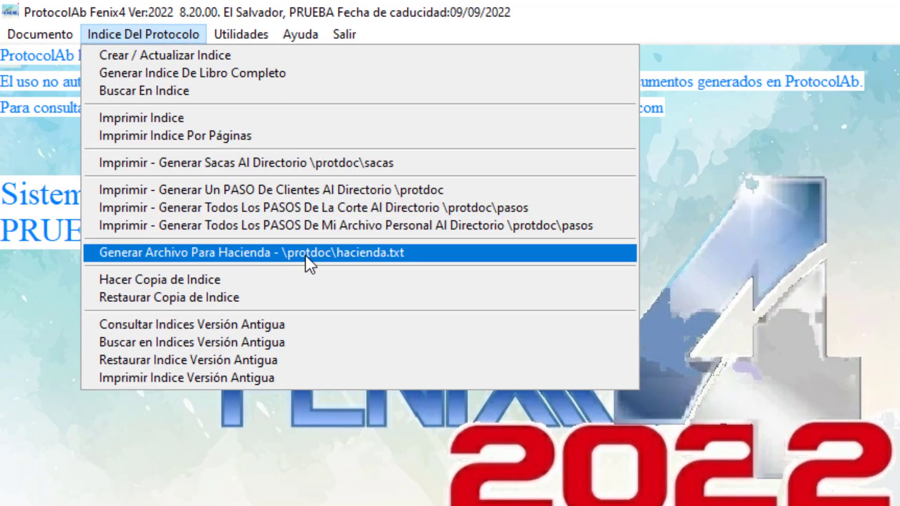
{"action": "left_click", "coordinate": [226, 252]}
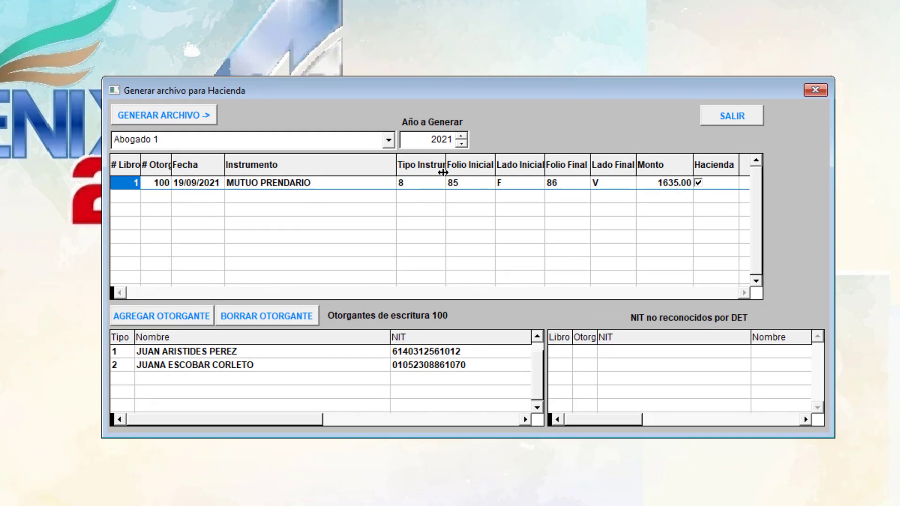
{"action": "left_click", "coordinate": [167, 117]}
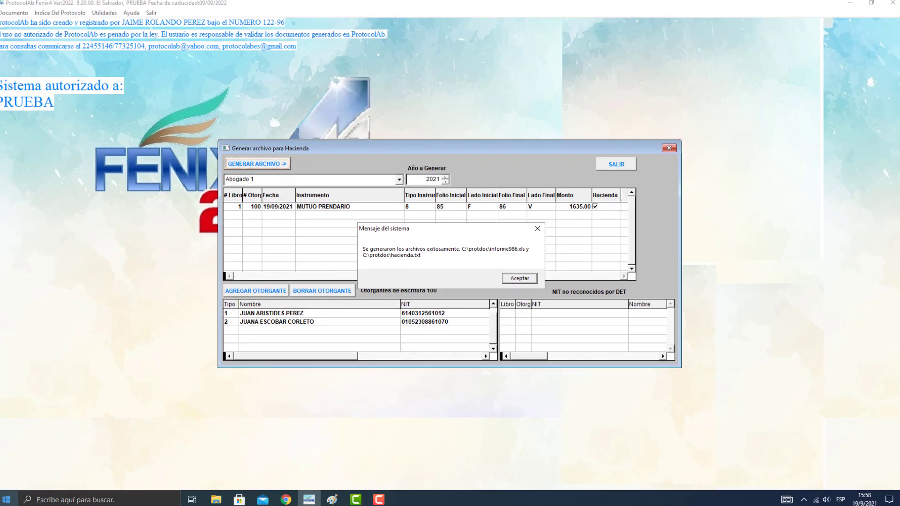
Switch to File Explorer and open the PROTDOC folder on drive C: to view the generated files.
{"action": "left_click", "coordinate": [216, 501]}
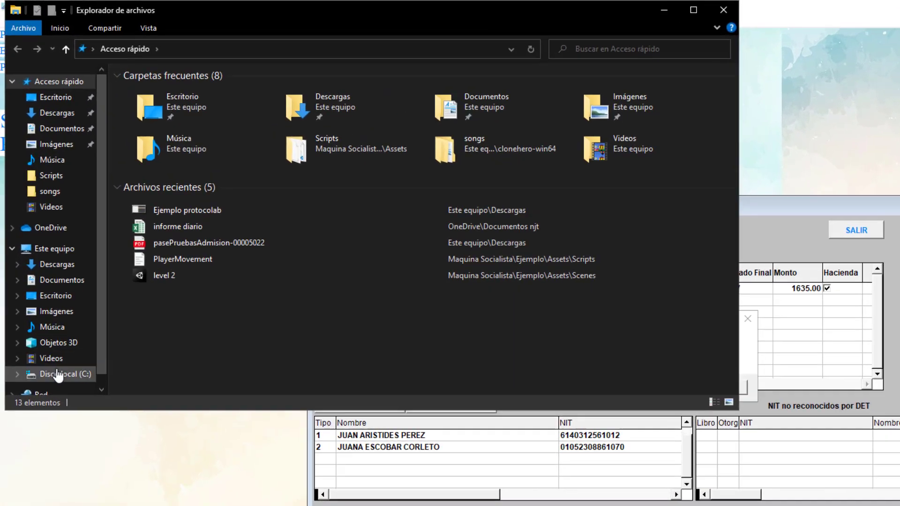
{"action": "left_click", "coordinate": [57, 375]}
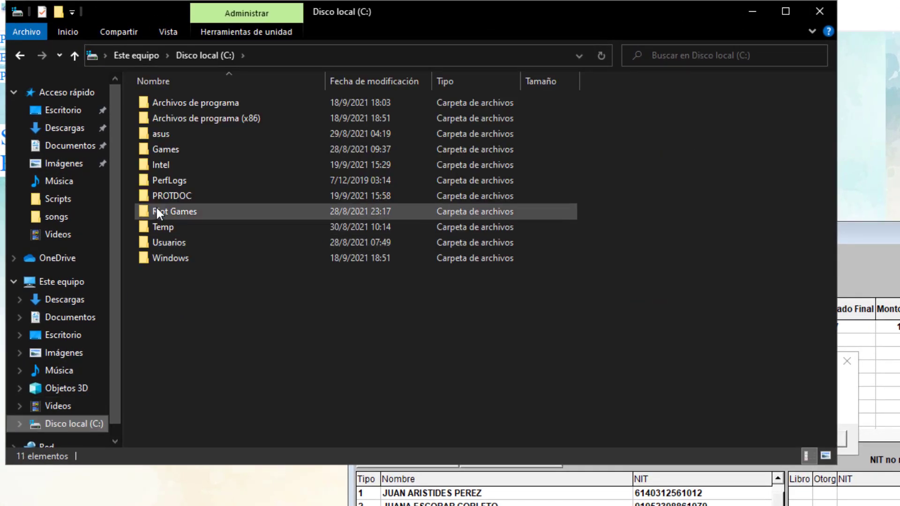
{"action": "double_click", "coordinate": [139, 175]}
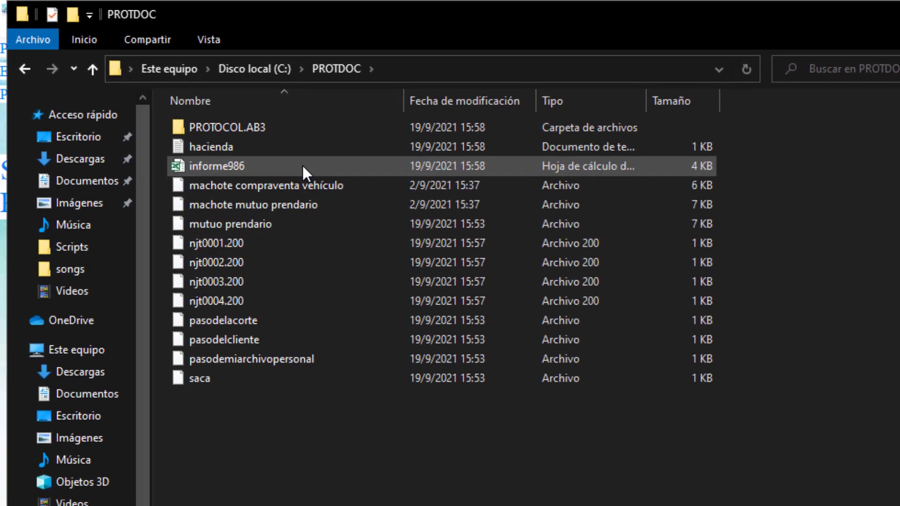
Open the informe986 spreadsheet to review it, close it and the PROTDOC folder, and leave the Hacienda file generation window.
{"action": "left_click", "coordinate": [226, 170]}
{"action": "double_click", "coordinate": [226, 170]}
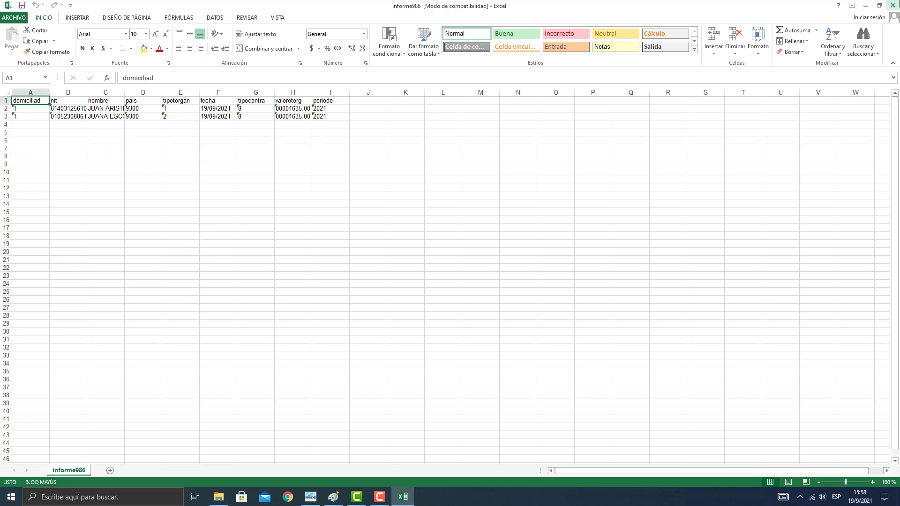
{"action": "left_click", "coordinate": [892, 6]}
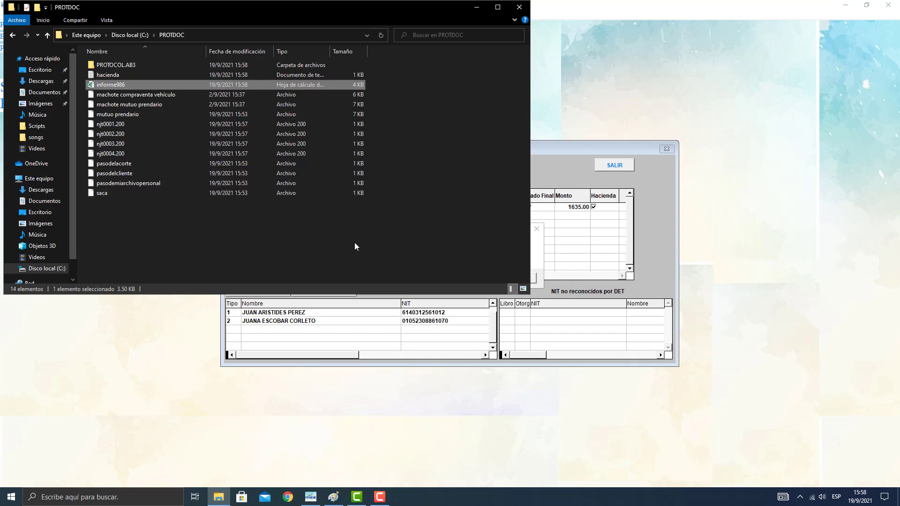
{"action": "left_click", "coordinate": [518, 7]}
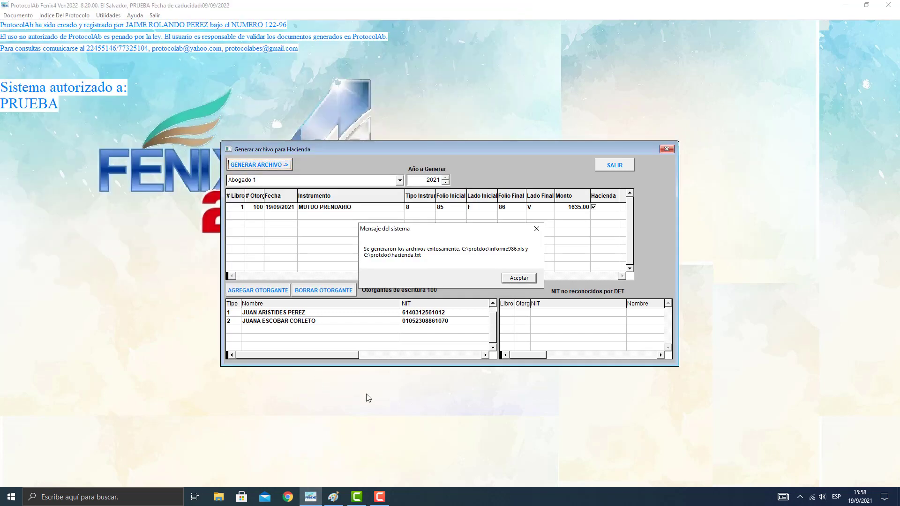
{"action": "left_click", "coordinate": [519, 278]}
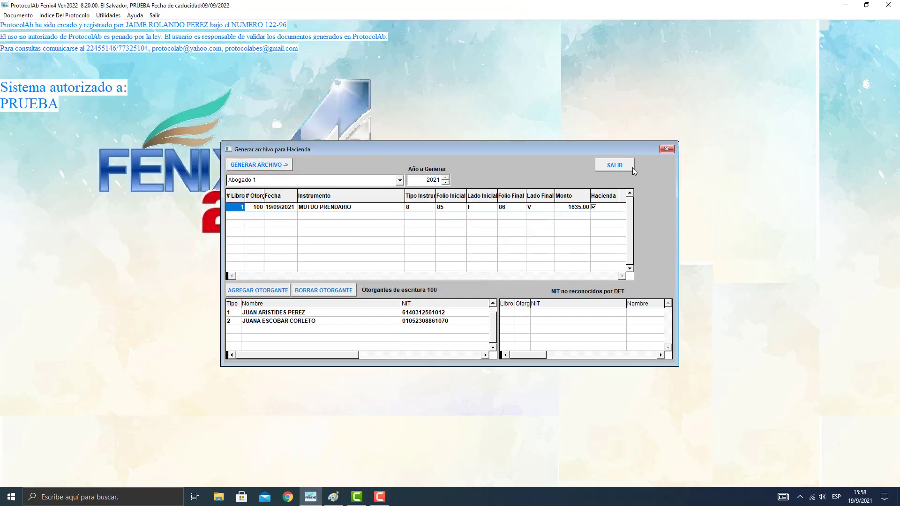
{"action": "left_click", "coordinate": [613, 167]}
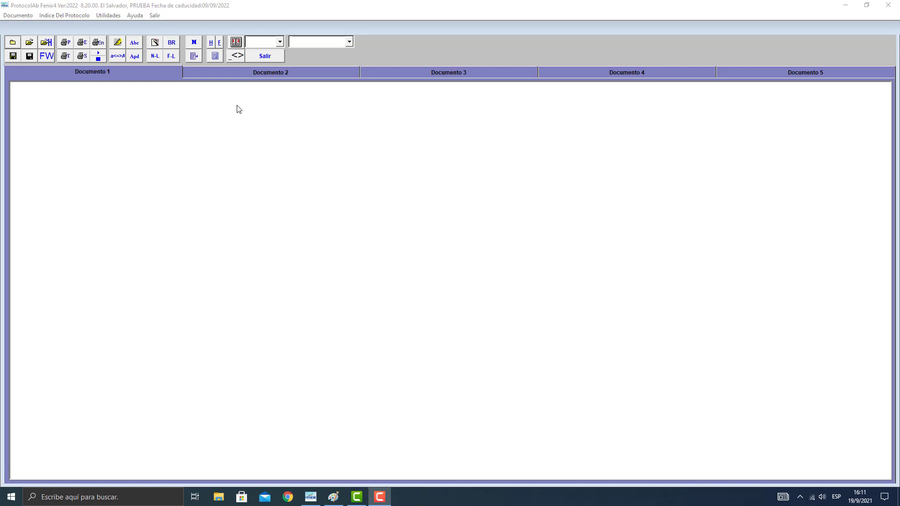
Open "mutuo prendario" from the protdoc folder as the first document in the editor.
{"action": "left_click", "coordinate": [29, 43]}
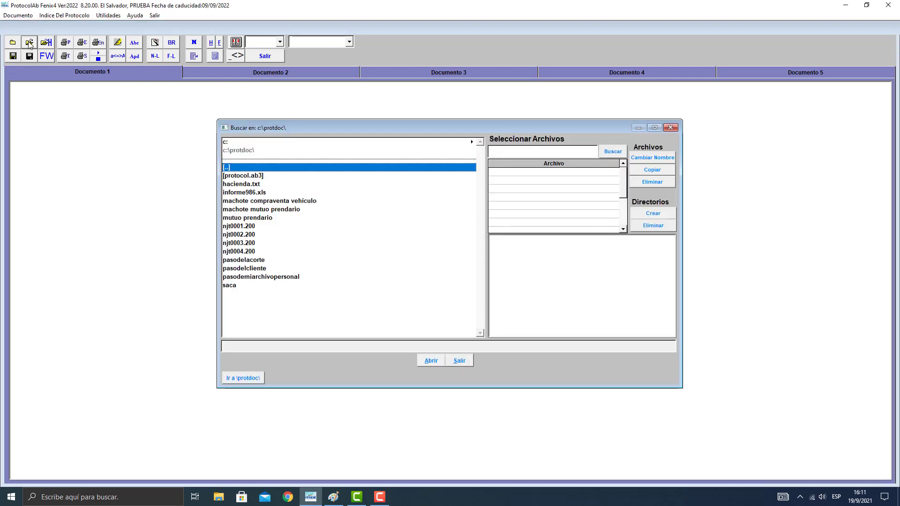
{"action": "left_click", "coordinate": [246, 218]}
{"action": "left_click", "coordinate": [429, 361]}
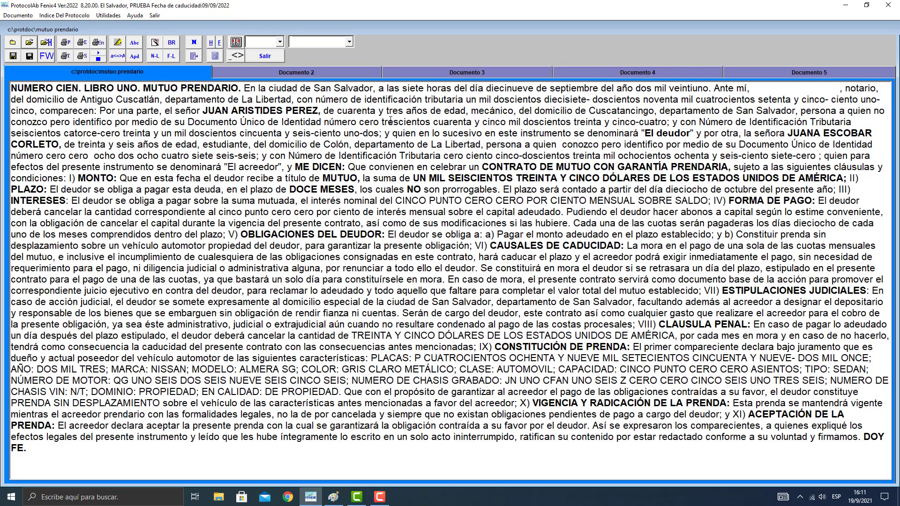
Preview the deed's protocol book printout, leave its print settings, and view the example page with the ruler in Paint before returning to ProtocolAb.
{"action": "left_click", "coordinate": [66, 44]}
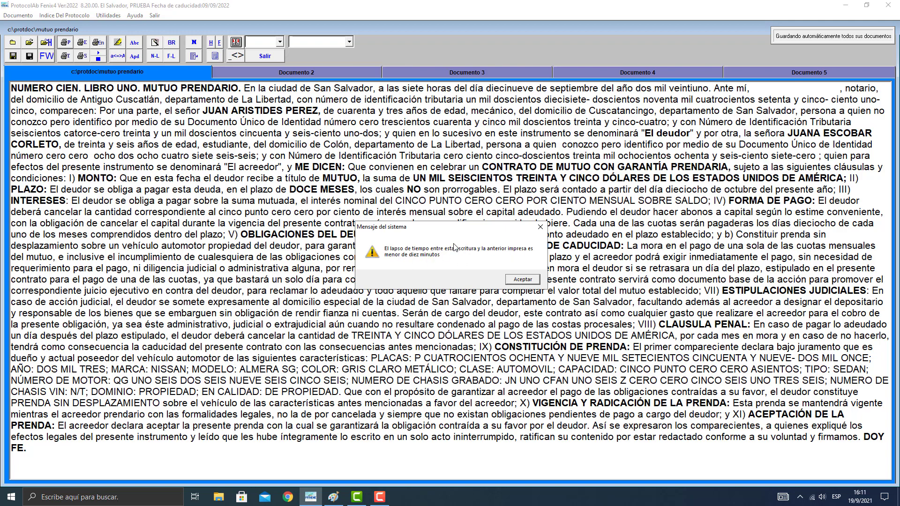
{"action": "left_click", "coordinate": [520, 279]}
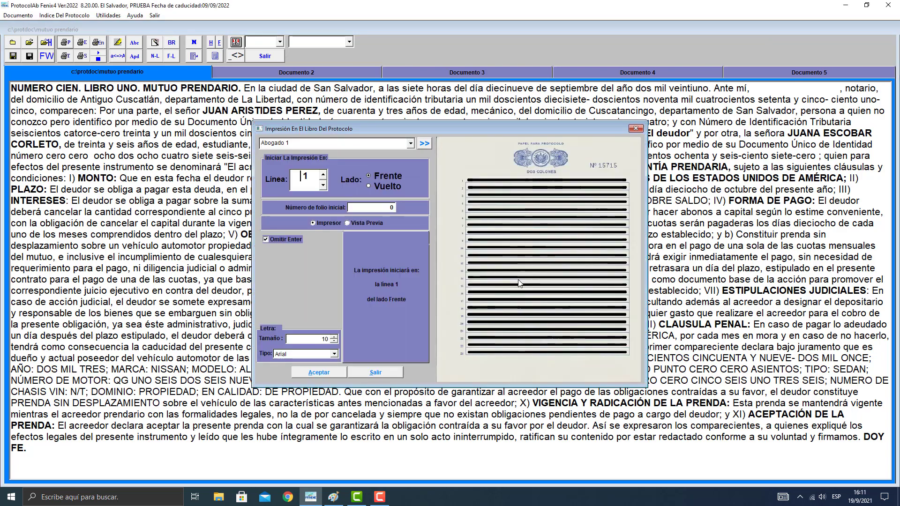
{"action": "left_click", "coordinate": [351, 224]}
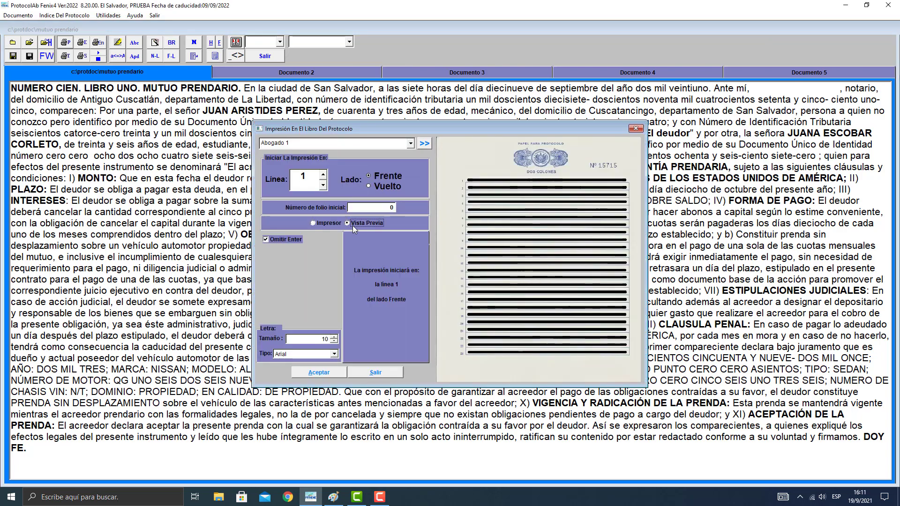
{"action": "left_click", "coordinate": [311, 372]}
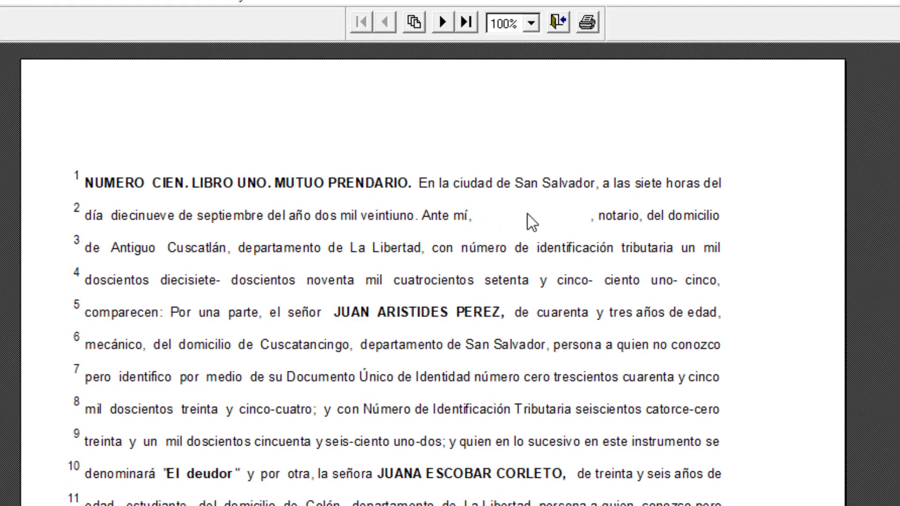
{"action": "left_click", "coordinate": [557, 22]}
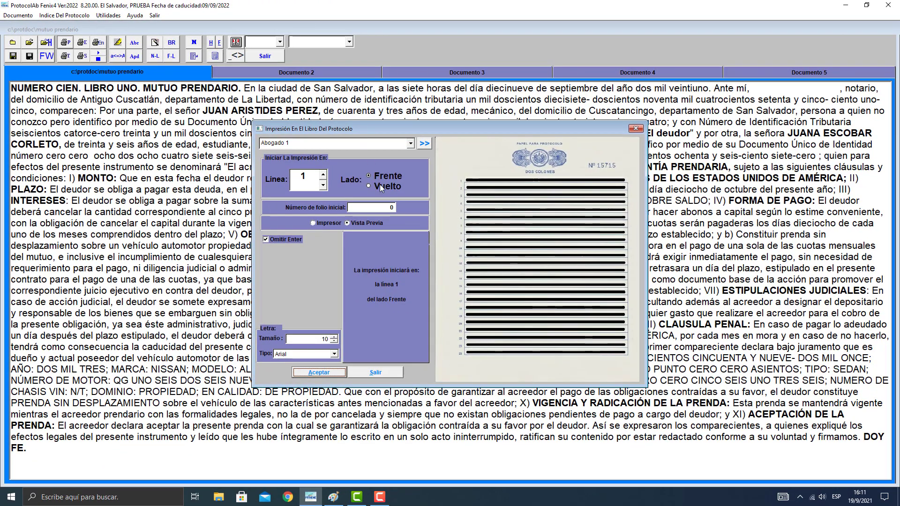
{"action": "left_click", "coordinate": [382, 372]}
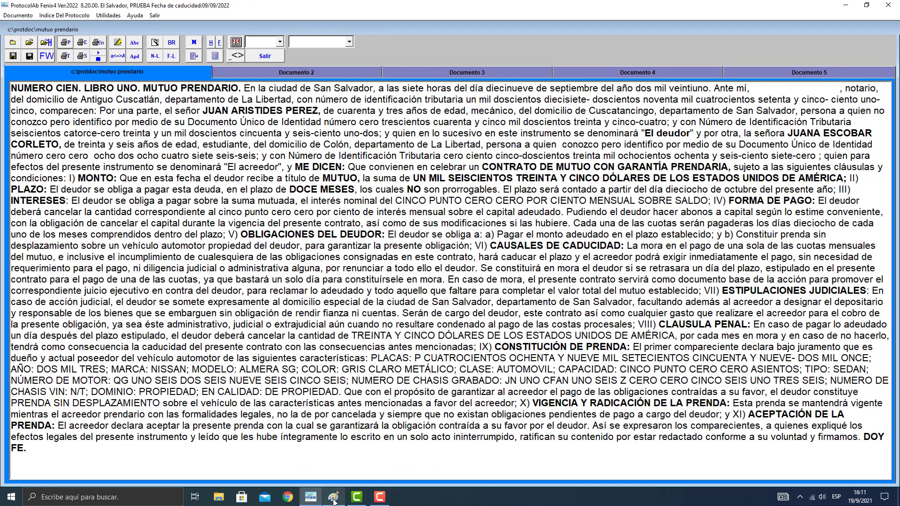
{"action": "left_click", "coordinate": [333, 498]}
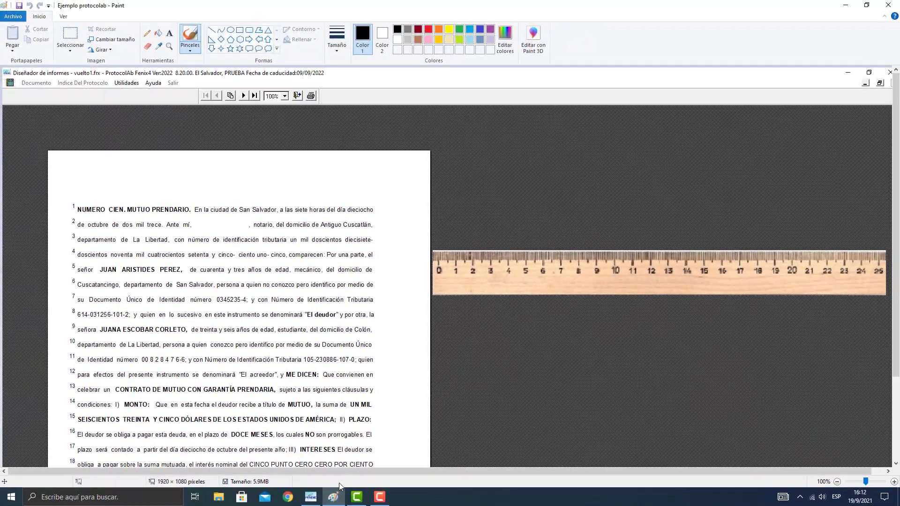
{"action": "left_click", "coordinate": [310, 497]}
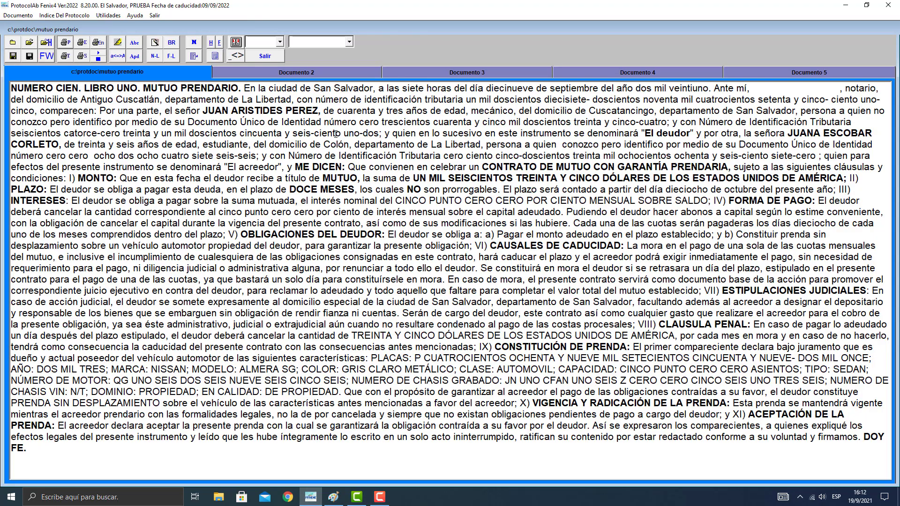
Enter the full name for the deed's blank in capitals in Documento 2 and open the Enmendados print settings.
{"action": "left_click", "coordinate": [347, 74]}
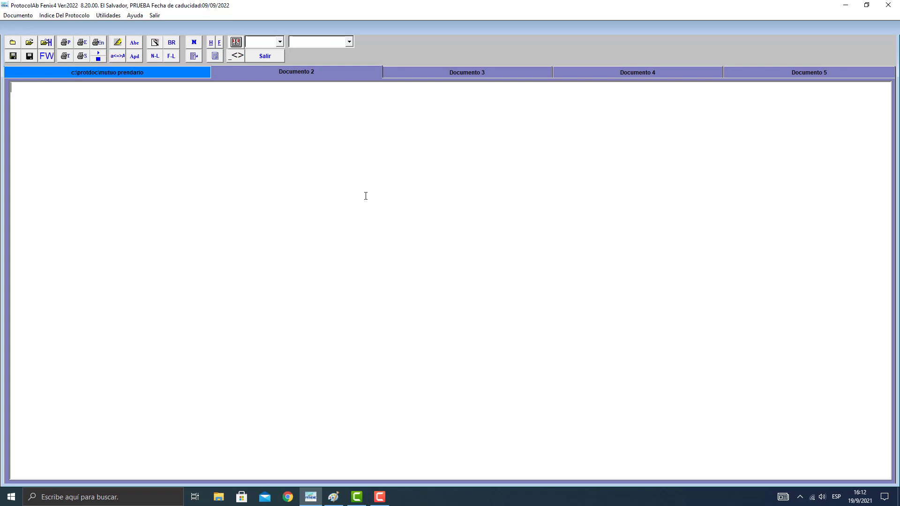
{"action": "type", "text": "ju"}
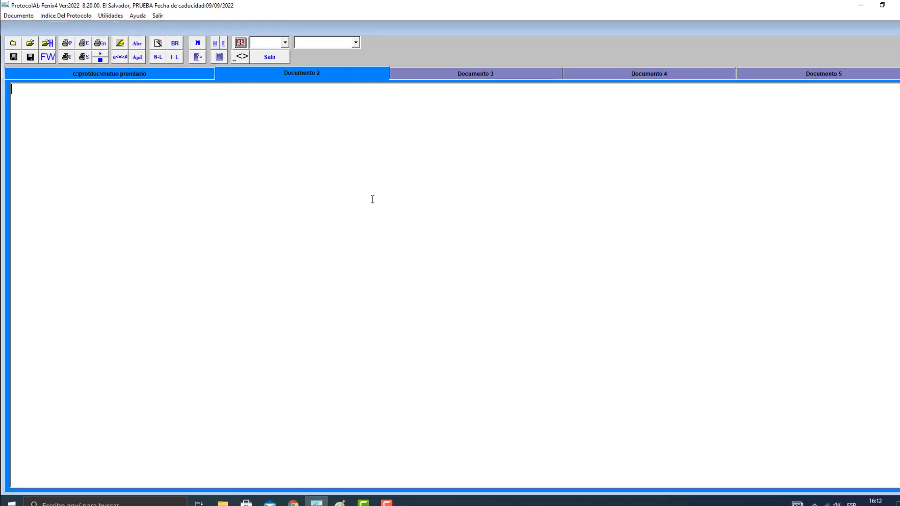
{"action": "type", "text": "AN PEREZ"}
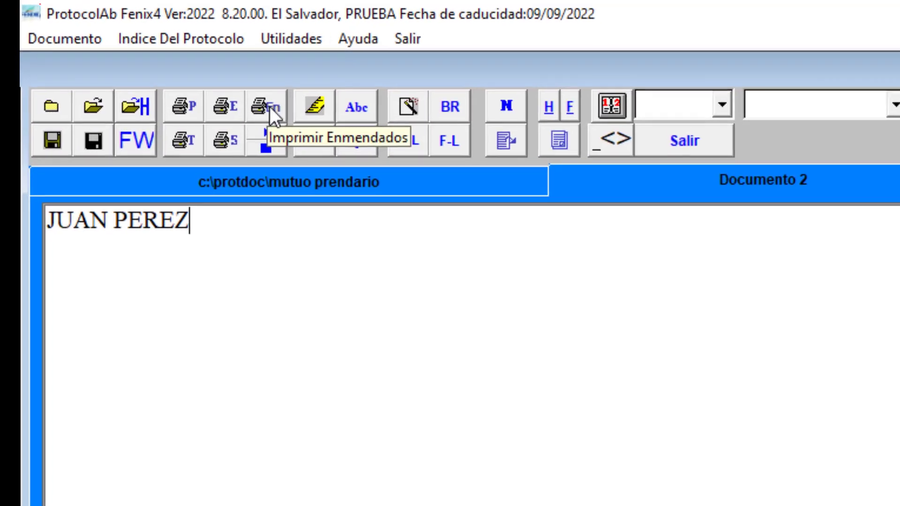
{"action": "left_click", "coordinate": [280, 117]}
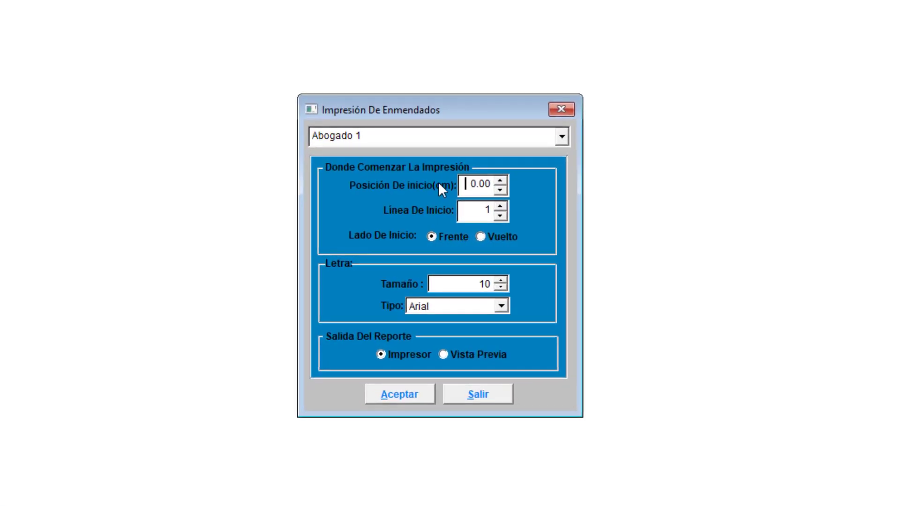
{"action": "left_click", "coordinate": [467, 184]}
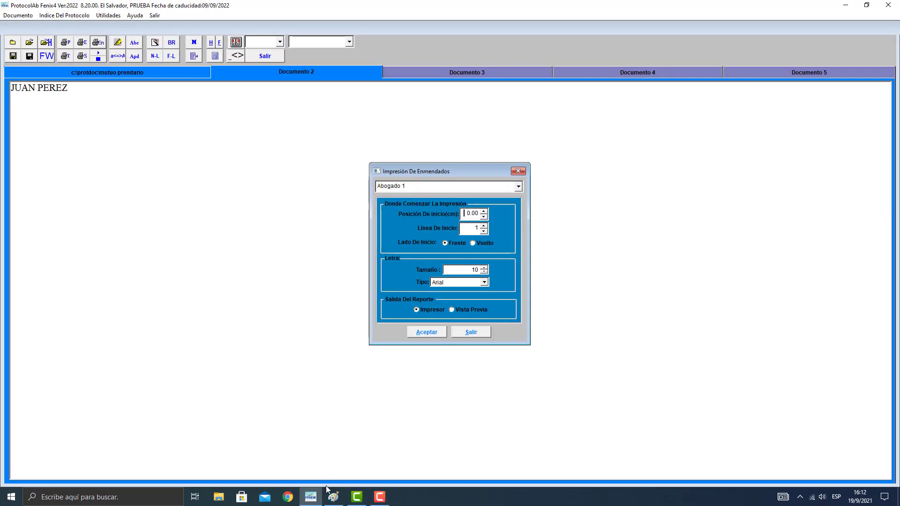
Switch to Paint, select the ruler picture and place it just below line 2 of the page, aligning its zero with the text's starting edge.
{"action": "left_click", "coordinate": [334, 495]}
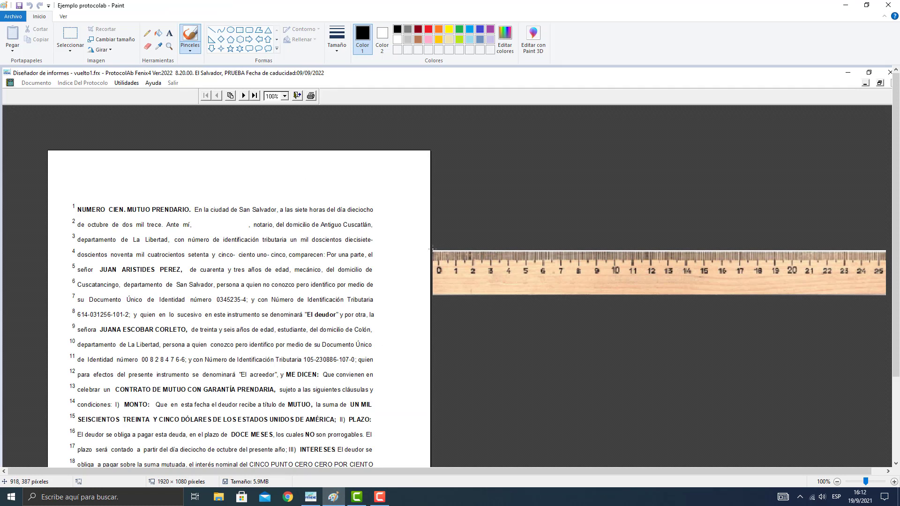
{"action": "left_click_drag", "start_coordinate": [432, 249], "coordinate": [450, 296]}
{"action": "key", "text": "ctrl+z"}
{"action": "left_click", "coordinate": [71, 36]}
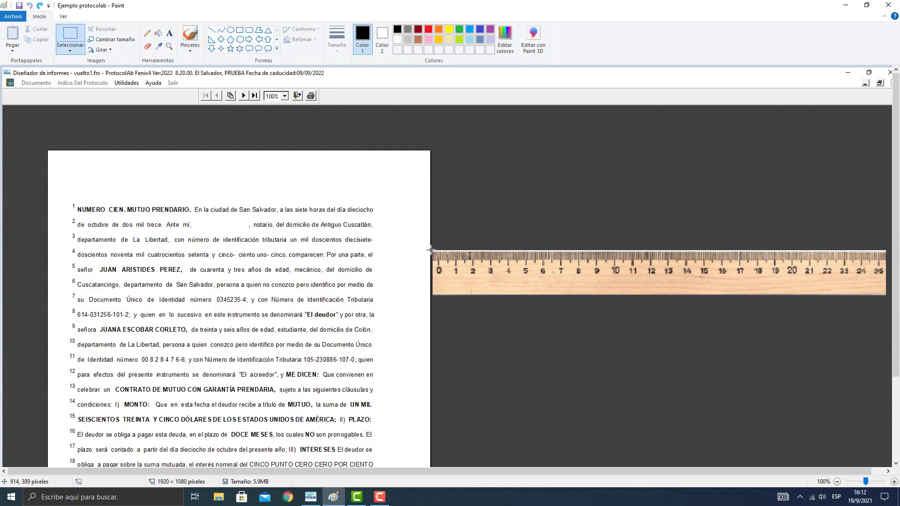
{"action": "left_click_drag", "start_coordinate": [431, 249], "coordinate": [885, 298]}
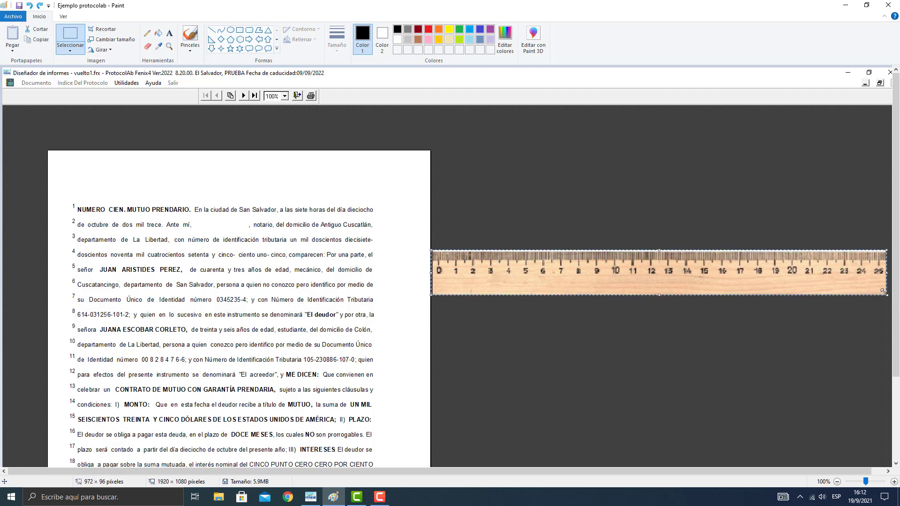
{"action": "left_click_drag", "start_coordinate": [754, 263], "coordinate": [405, 244]}
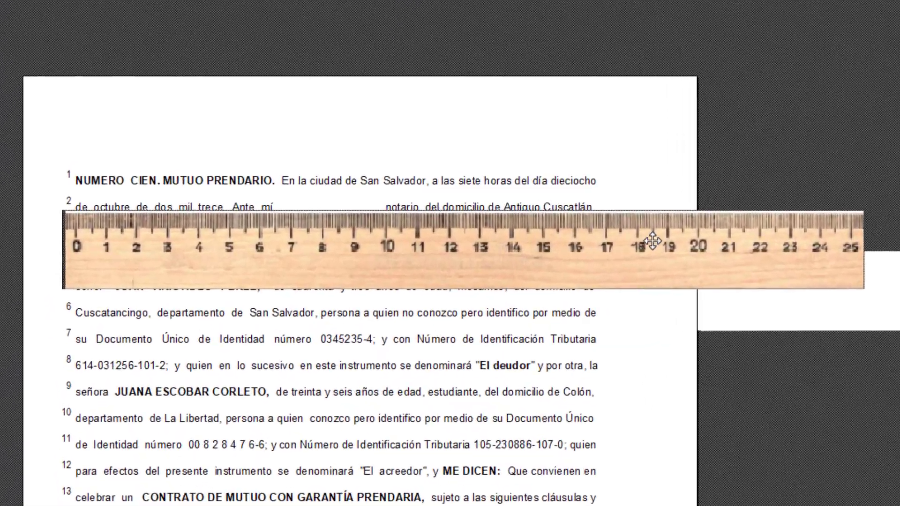
{"action": "left_click_drag", "start_coordinate": [653, 241], "coordinate": [667, 242]}
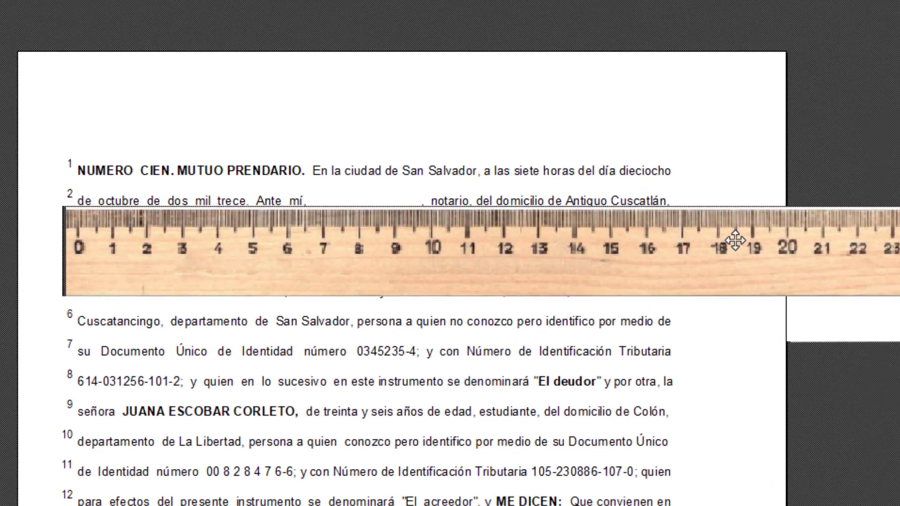
{"action": "left_click_drag", "start_coordinate": [735, 240], "coordinate": [735, 240]}
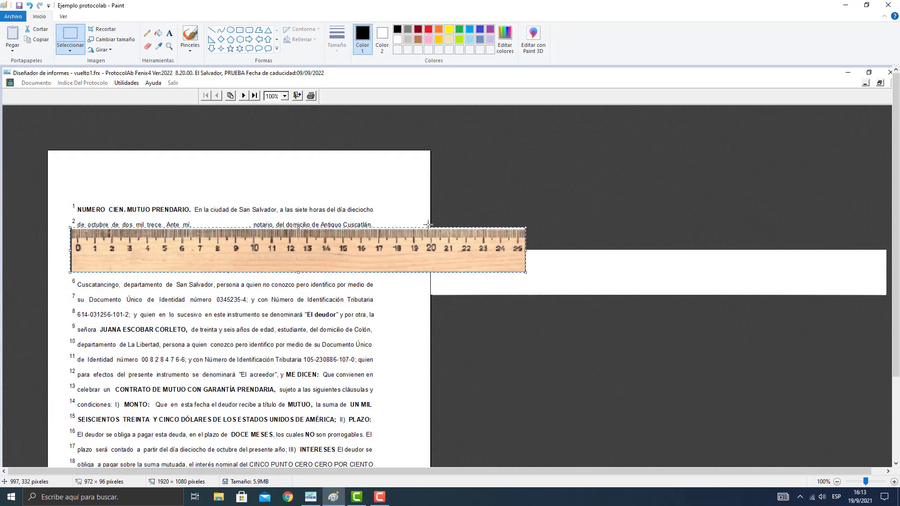
Return to ProtocolAb and set the Enmendados print start position to 6.70 cm and the start line to 2, checking the ruler in Paint.
{"action": "left_click", "coordinate": [310, 497]}
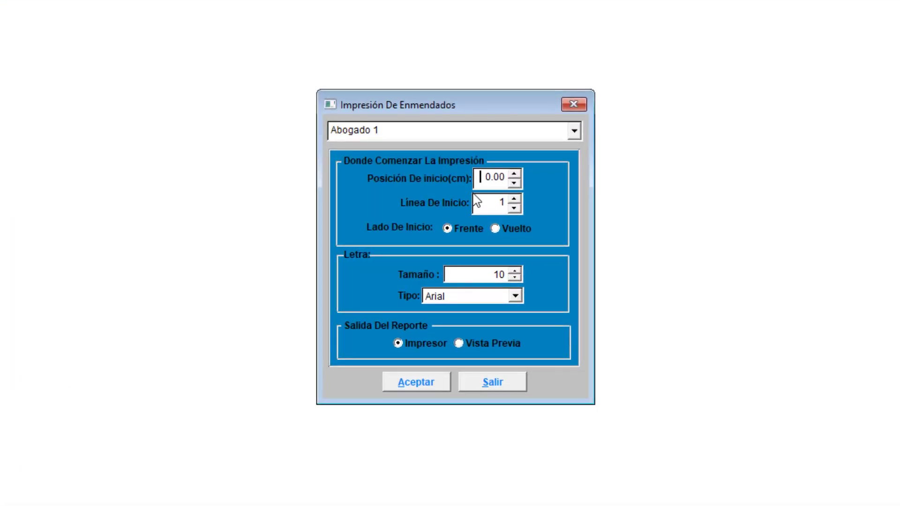
{"action": "type", "text": "6.70"}
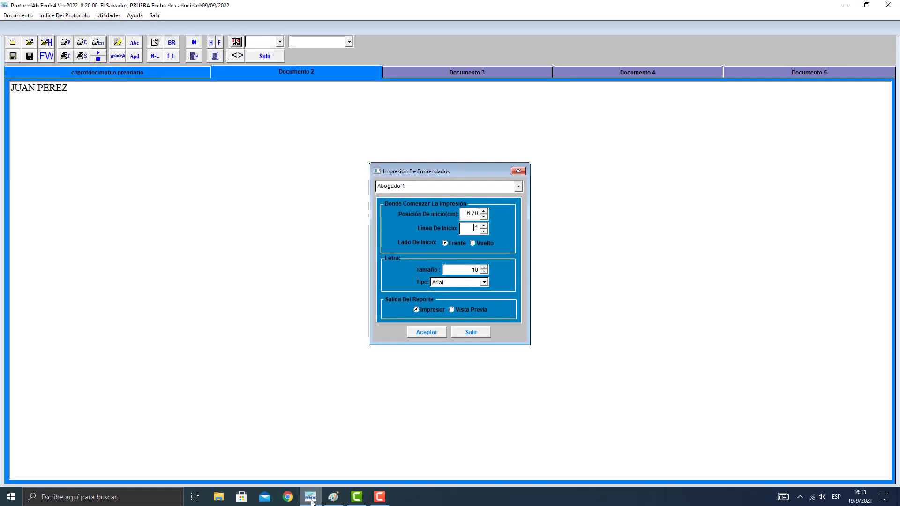
{"action": "left_click", "coordinate": [311, 497]}
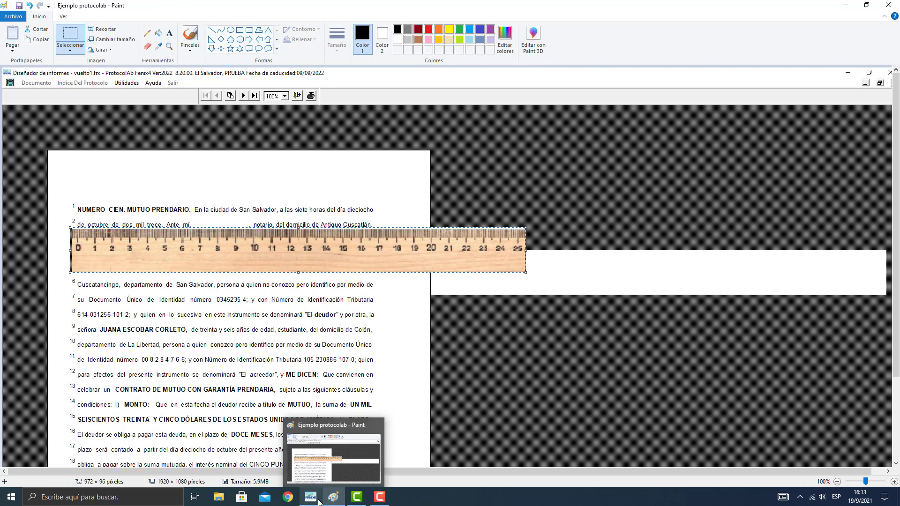
{"action": "left_click", "coordinate": [334, 497]}
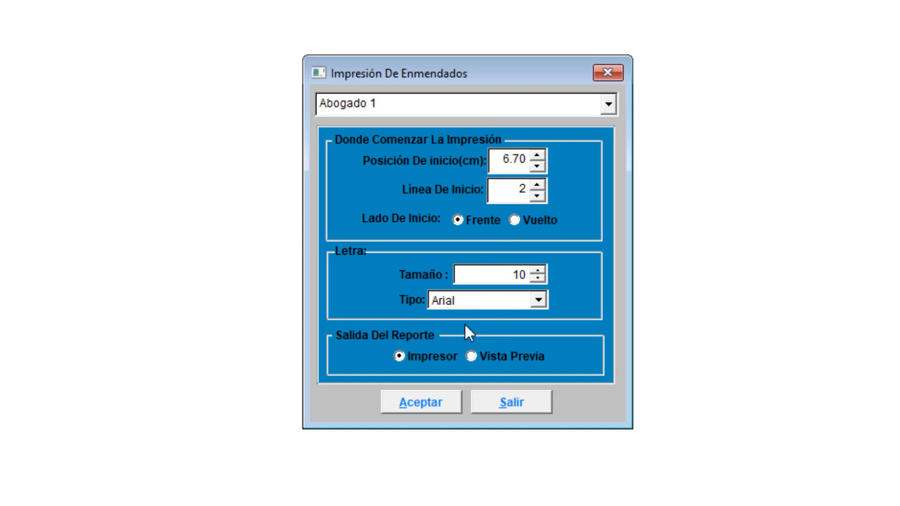
Preview the Enmendados printout with Vista Previa, close it, leave the print settings and return to the "mutuo prendario" document.
{"action": "left_click", "coordinate": [476, 357]}
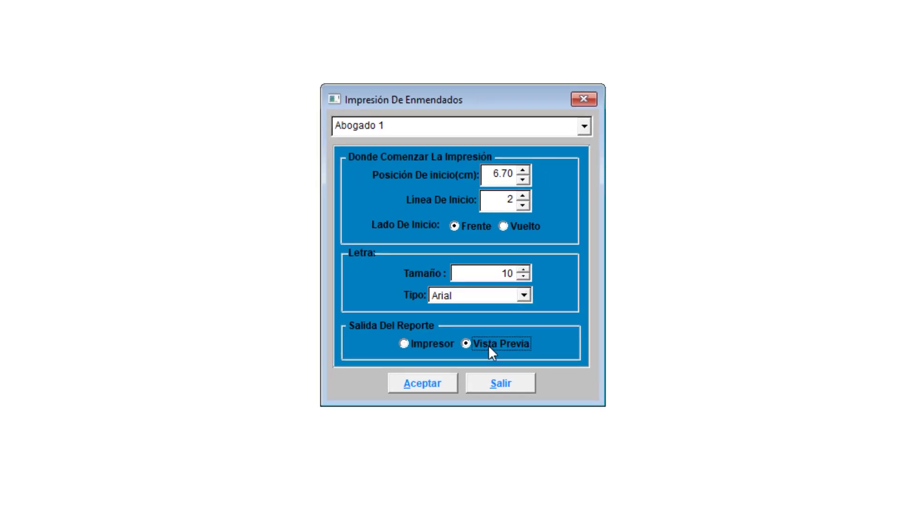
{"action": "left_click", "coordinate": [421, 402]}
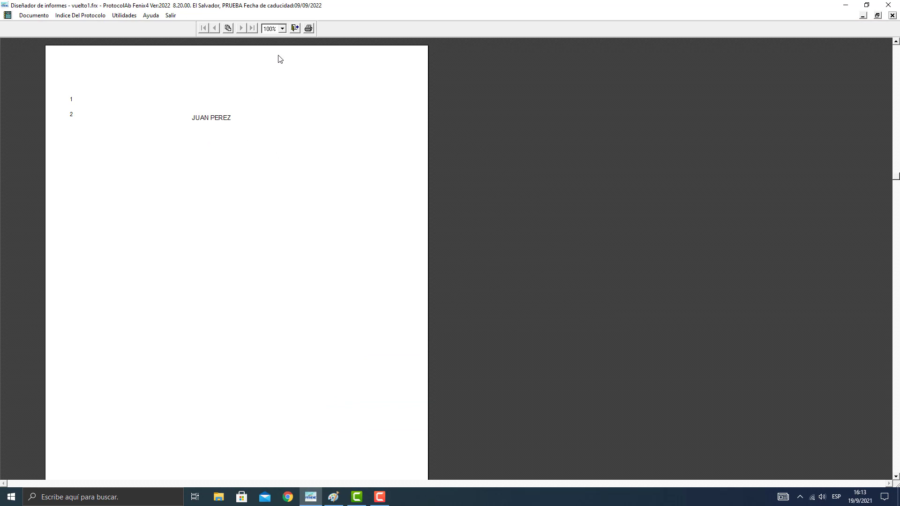
{"action": "left_click", "coordinate": [253, 181]}
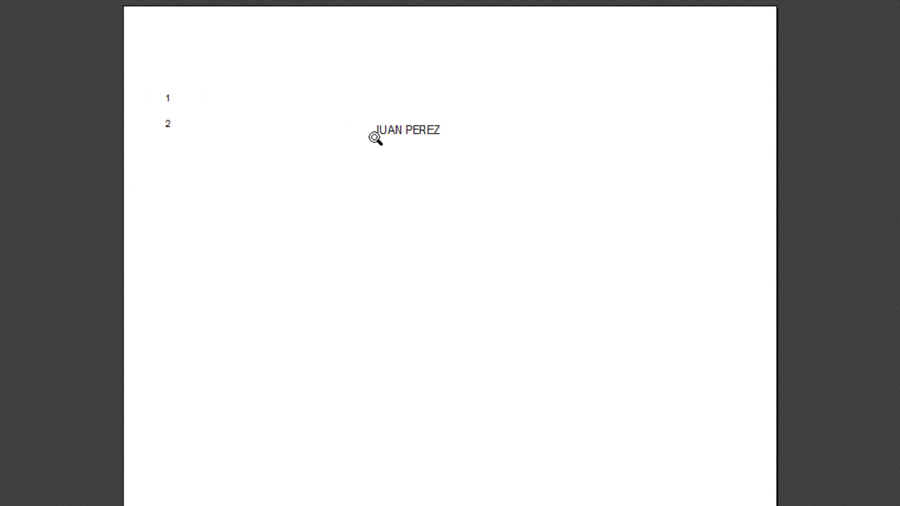
{"action": "left_click", "coordinate": [290, 28]}
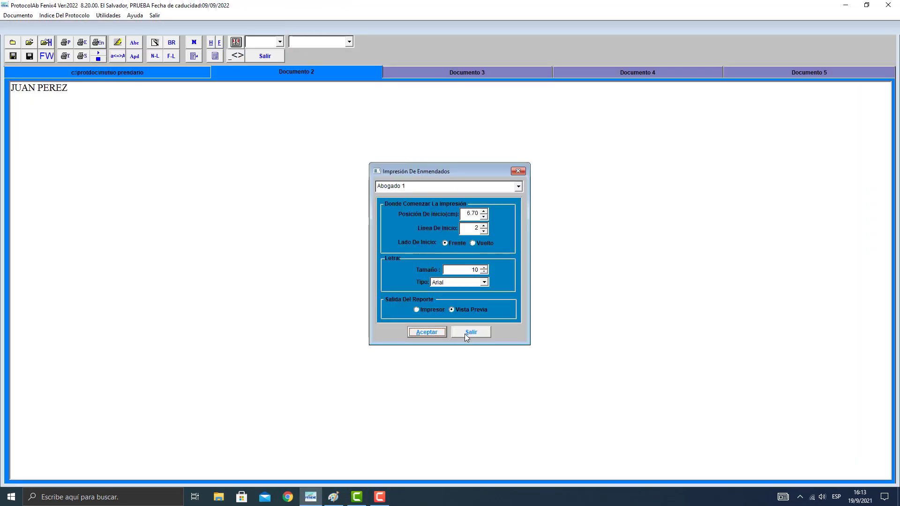
{"action": "left_click", "coordinate": [466, 333]}
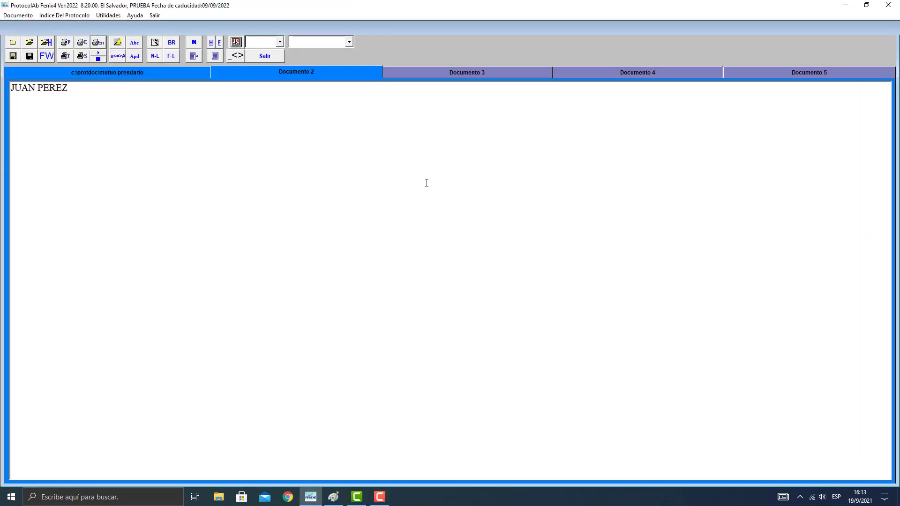
{"action": "left_click", "coordinate": [156, 75]}
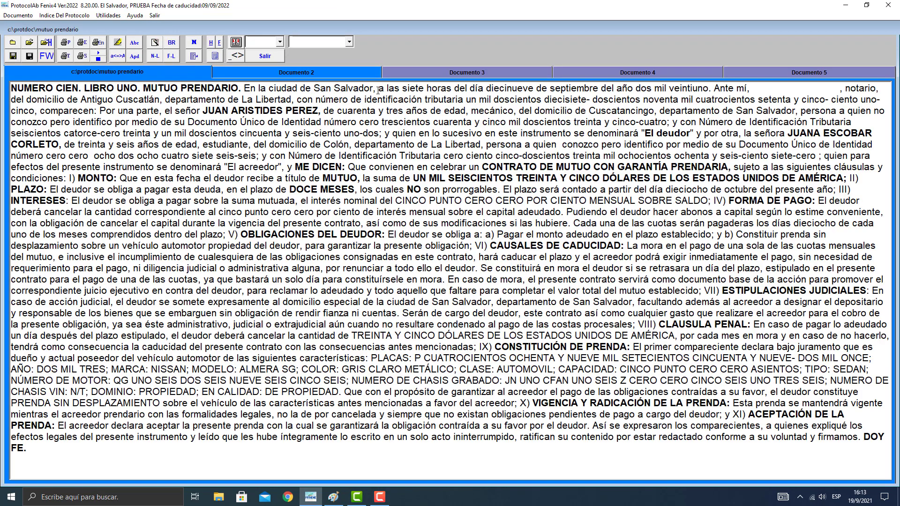
Copy "a las siete horas del día diecinueve de septiembre del año dos mil veintiuno" from the deed into Documento 3, without the leading space or trailing line.
{"action": "left_click_drag", "start_coordinate": [378, 90], "coordinate": [708, 90]}
{"action": "key", "text": "ctrl+c"}
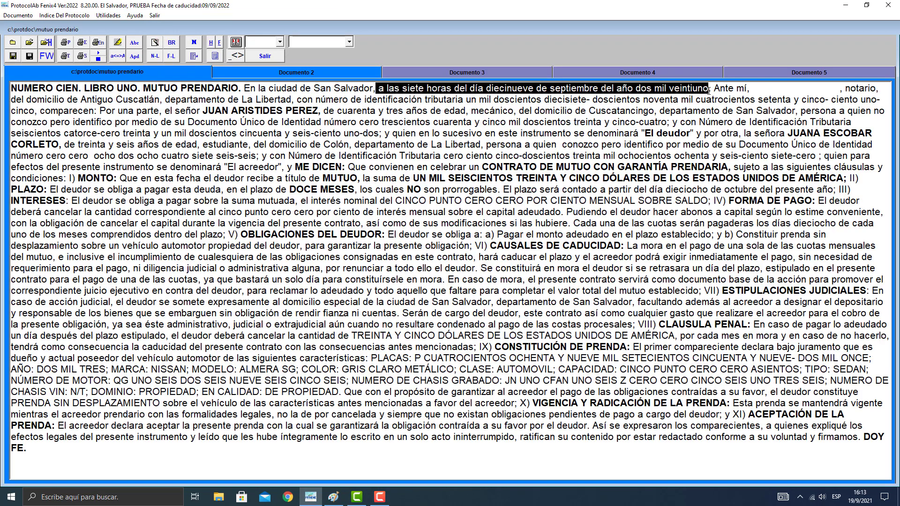
{"action": "left_click", "coordinate": [413, 70]}
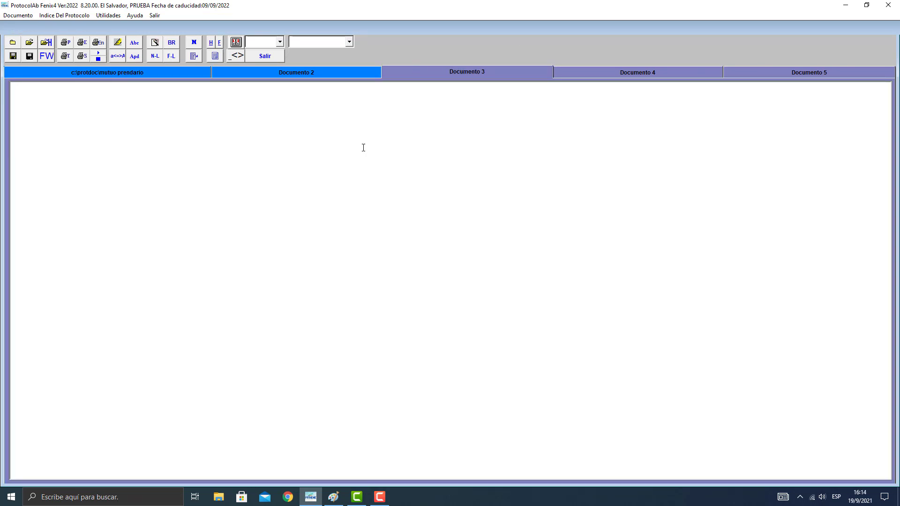
{"action": "left_click", "coordinate": [363, 148]}
{"action": "key", "text": "ctrl+v"}
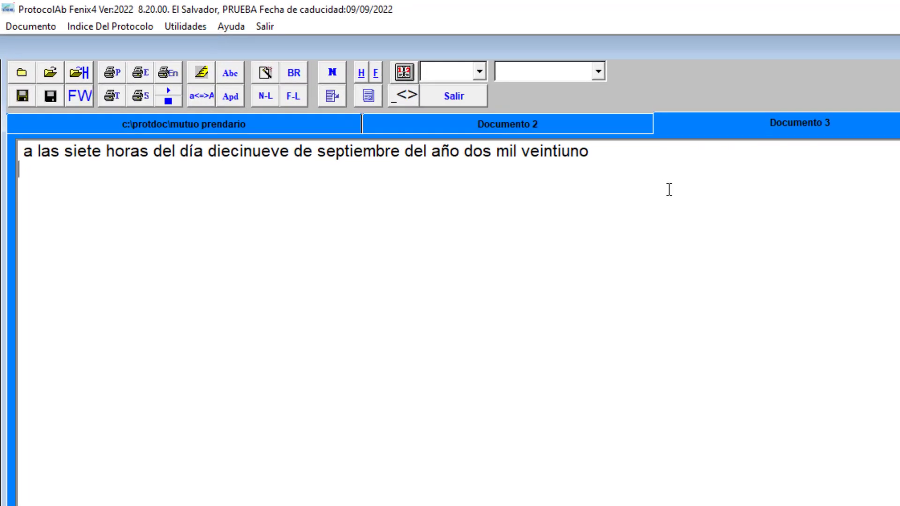
{"action": "key", "text": "BackSpace"}
{"action": "key", "text": "Delete"}
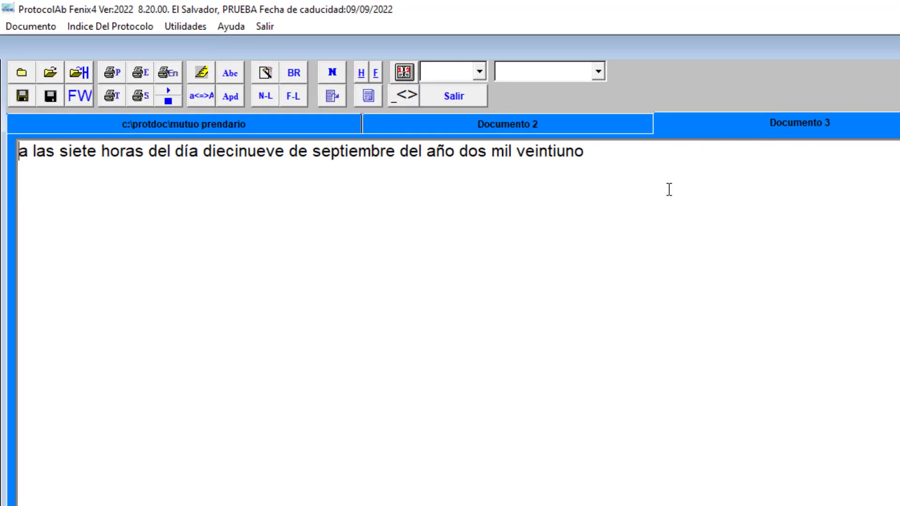
{"action": "key", "text": "Right"}
{"action": "key", "text": "Right"}
{"action": "key", "text": "Right"}
{"action": "key", "text": "Right"}
{"action": "key", "text": "Right"}
{"action": "key", "text": "Right"}
{"action": "key", "text": "Right"}
{"action": "key", "text": "End"}
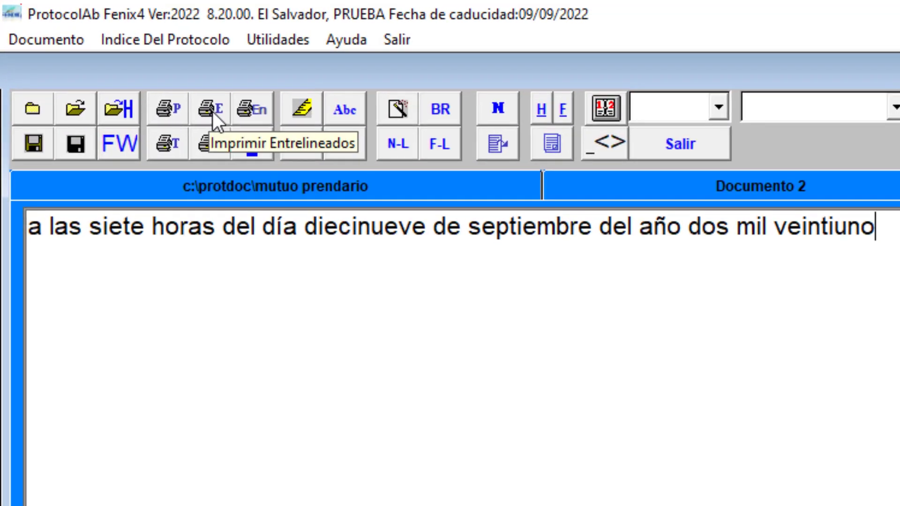
Open the Entrelineados print settings for Documento 3, switch to Paint and remove the ruler from below line 2.
{"action": "left_click", "coordinate": [196, 100]}
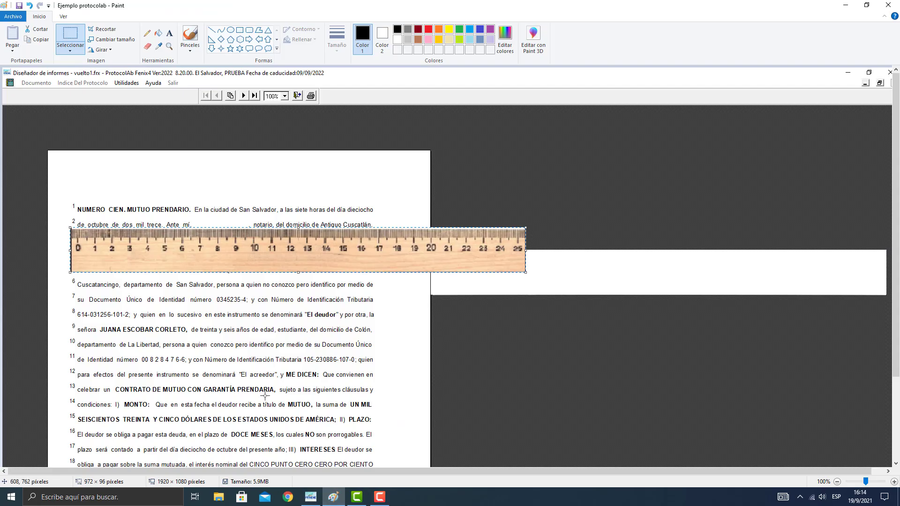
{"action": "left_click_drag", "start_coordinate": [207, 236], "coordinate": [569, 260]}
{"action": "key", "text": "Delete"}
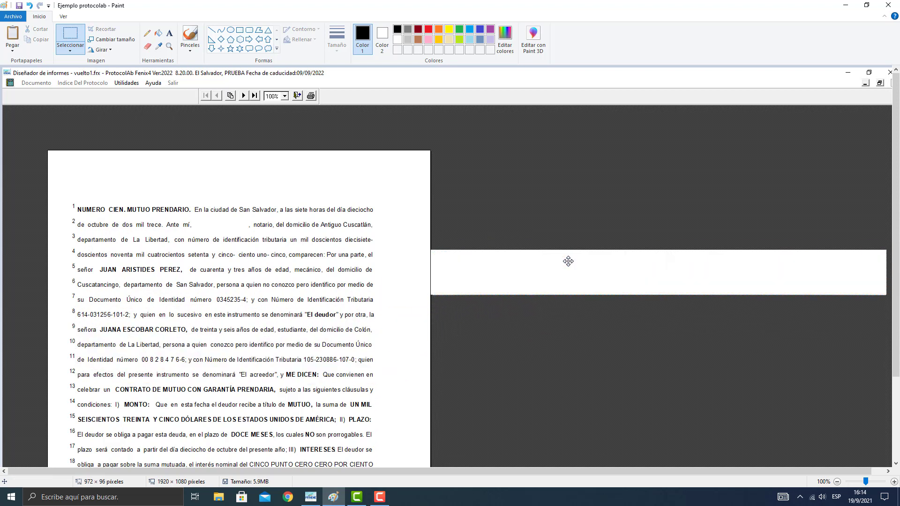
Pencil an insertion mark on line 7 before "y con Número" and place the ruler just below it, its zero at the text's starting edge.
{"action": "left_click", "coordinate": [148, 33]}
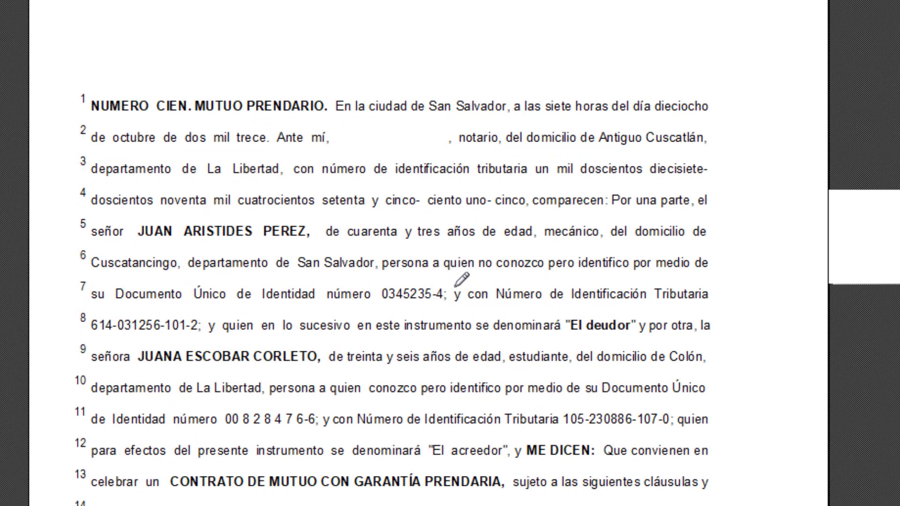
{"action": "left_click_drag", "start_coordinate": [454, 287], "coordinate": [446, 304]}
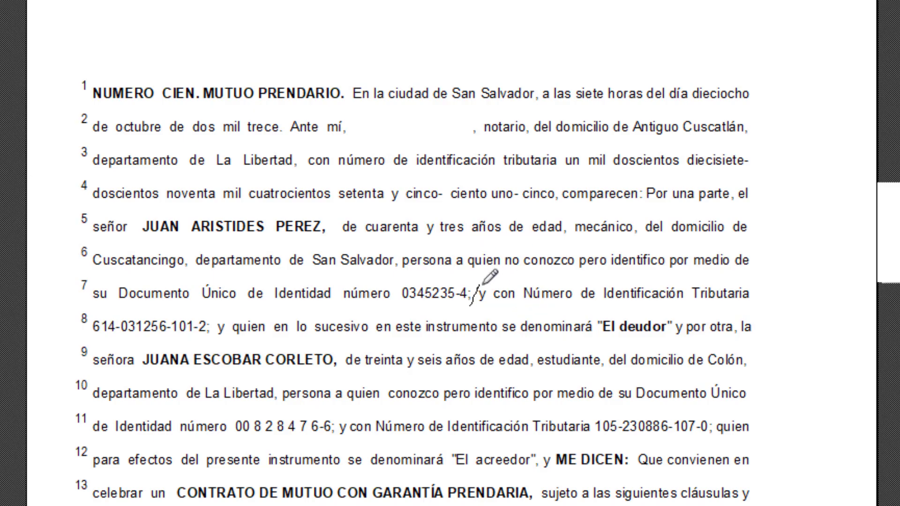
{"action": "key", "text": "ctrl+v"}
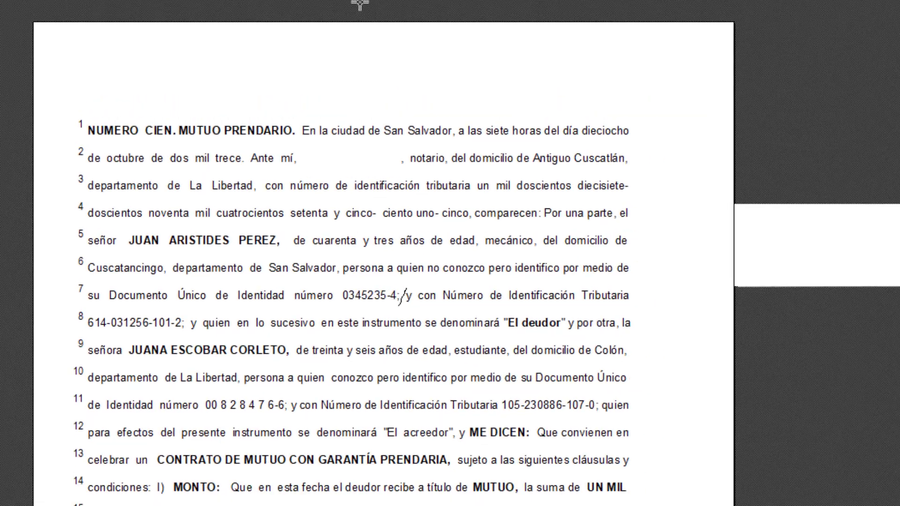
{"action": "mouse_move", "coordinate": [372, 79]}
{"action": "left_mouse_down"}
{"action": "mouse_move", "coordinate": [372, 142]}
{"action": "mouse_move", "coordinate": [412, 345]}
{"action": "mouse_move", "coordinate": [441, 324]}
{"action": "mouse_move", "coordinate": [435, 318]}
{"action": "left_mouse_up"}
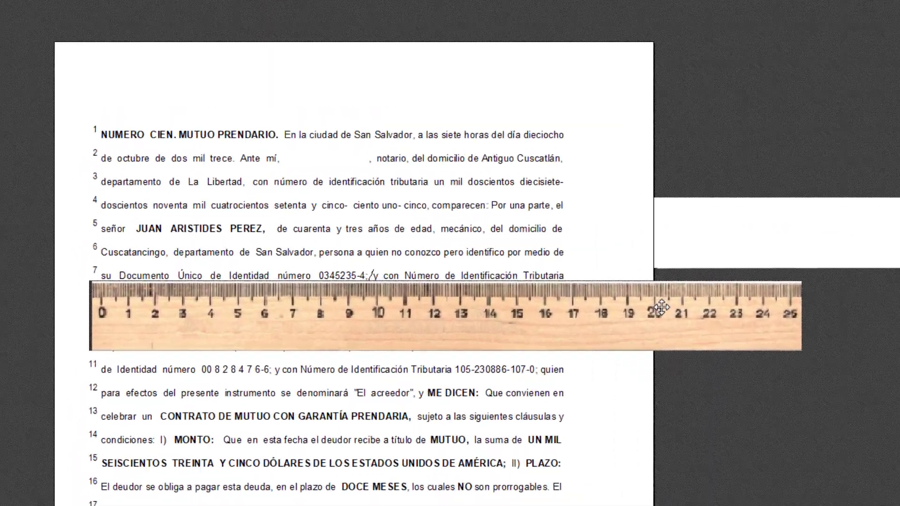
{"action": "mouse_move", "coordinate": [836, 293]}
{"action": "left_mouse_down"}
{"action": "mouse_move", "coordinate": [835, 282]}
{"action": "mouse_move", "coordinate": [836, 294]}
{"action": "left_mouse_up"}
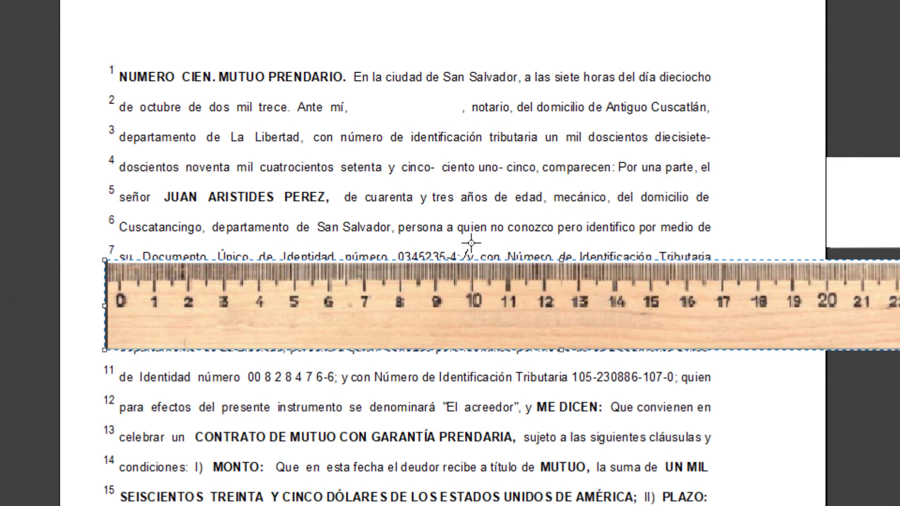
{"action": "mouse_move", "coordinate": [471, 243]}
{"action": "left_mouse_down"}
{"action": "mouse_move", "coordinate": [678, 231]}
{"action": "mouse_move", "coordinate": [713, 241]}
{"action": "left_mouse_up"}
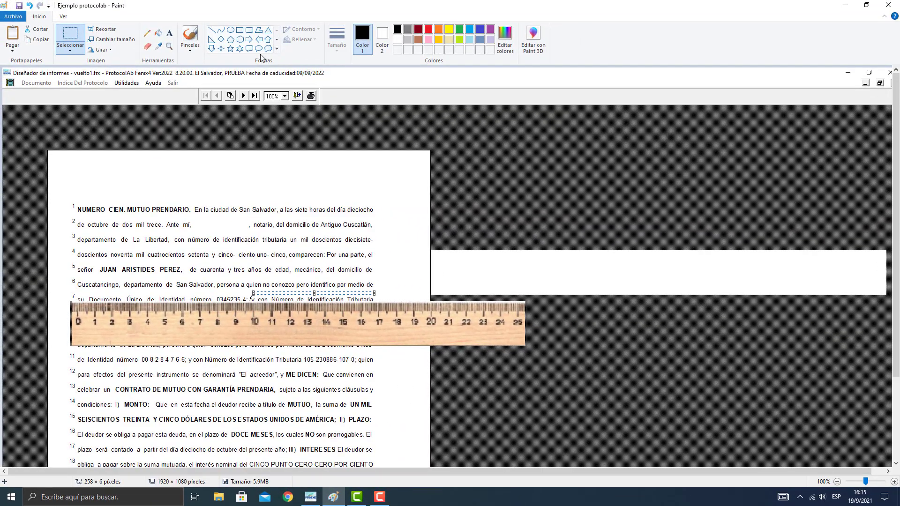
Return to ProtocolAb and set the Entrelineado start position to 9.90 cm and the start line to 7, checking the page in Paint.
{"action": "left_click", "coordinate": [310, 496]}
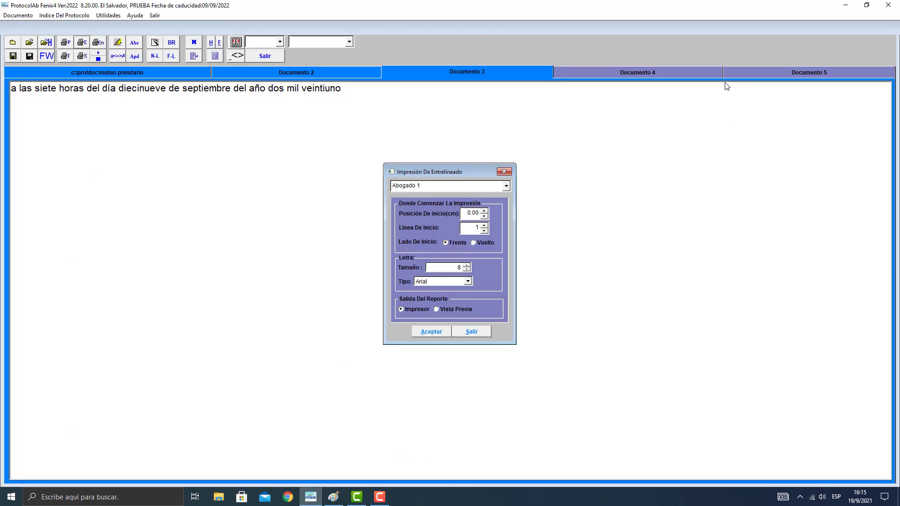
{"action": "type", "text": "9.90"}
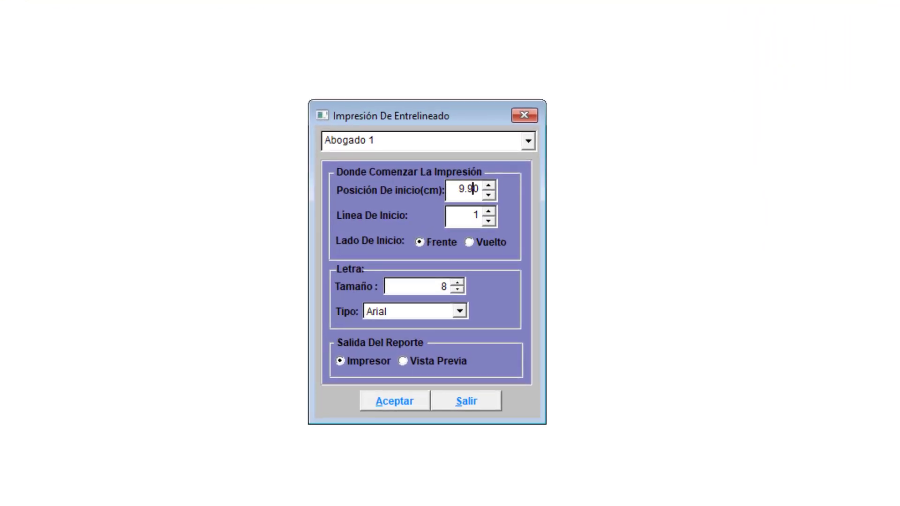
{"action": "key", "text": "Tab"}
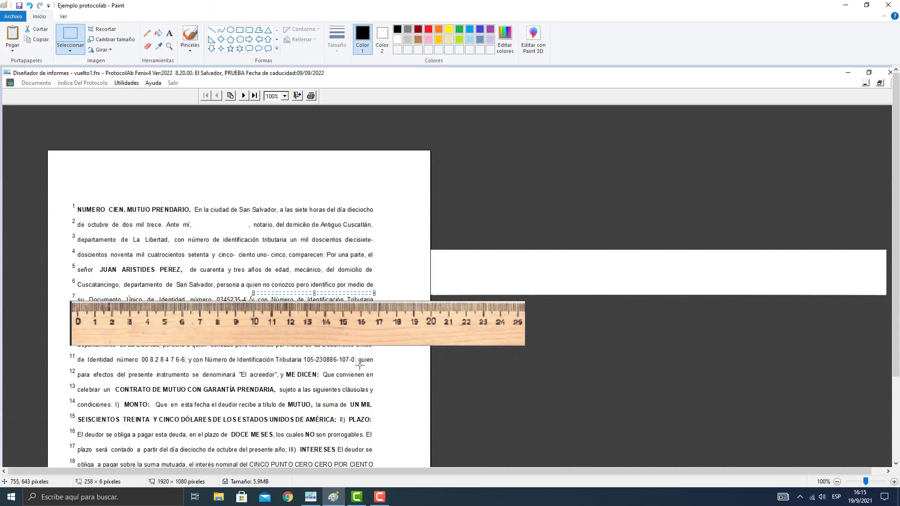
{"action": "left_click", "coordinate": [310, 498]}
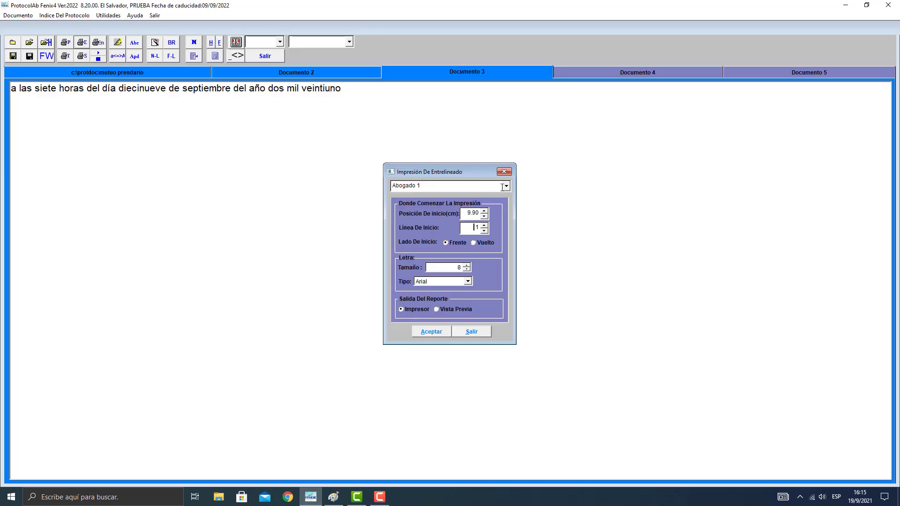
{"action": "left_click", "coordinate": [484, 225]}
{"action": "left_click", "coordinate": [484, 225]}
{"action": "left_click", "coordinate": [484, 225]}
{"action": "left_click", "coordinate": [484, 224]}
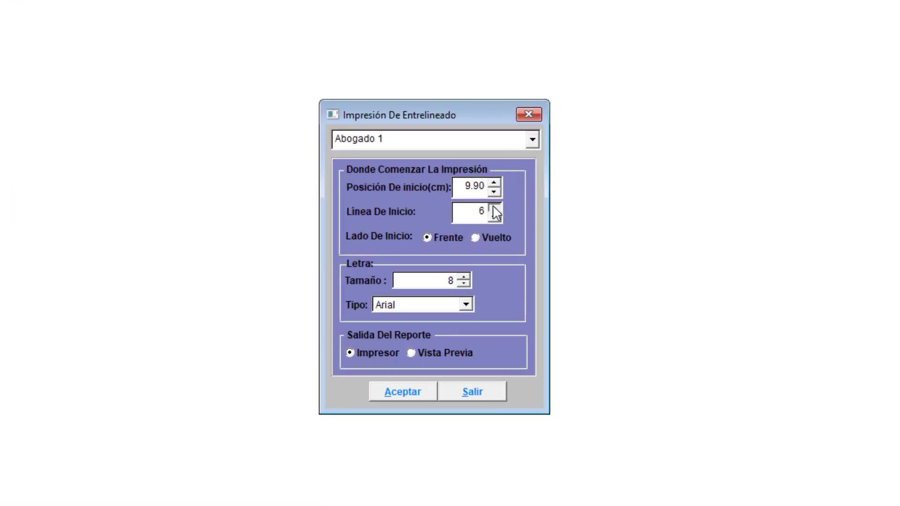
{"action": "left_click", "coordinate": [484, 225]}
{"action": "left_click", "coordinate": [484, 224]}
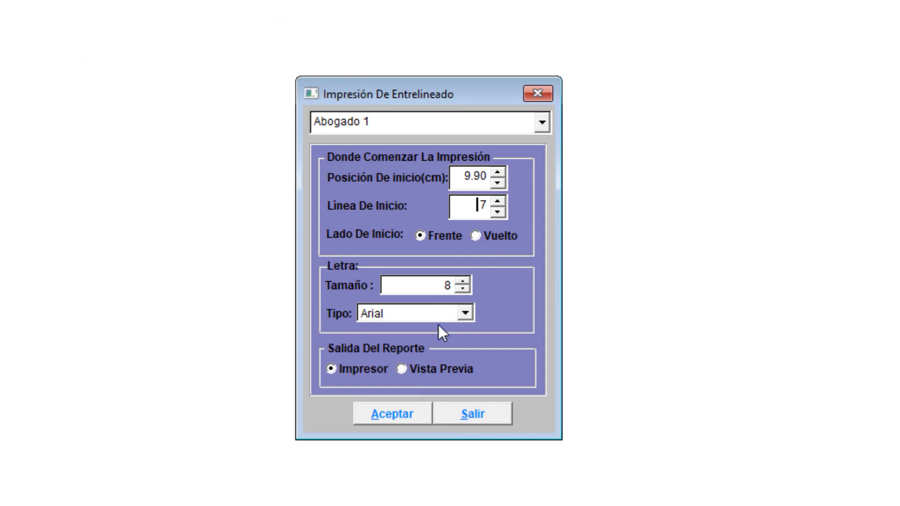
Set the Entrelineado font to Arial Narrow, preview the printout with Vista Previa, then close it and leave the print settings.
{"action": "left_click", "coordinate": [467, 314]}
{"action": "left_click", "coordinate": [378, 378]}
{"action": "left_click", "coordinate": [423, 367]}
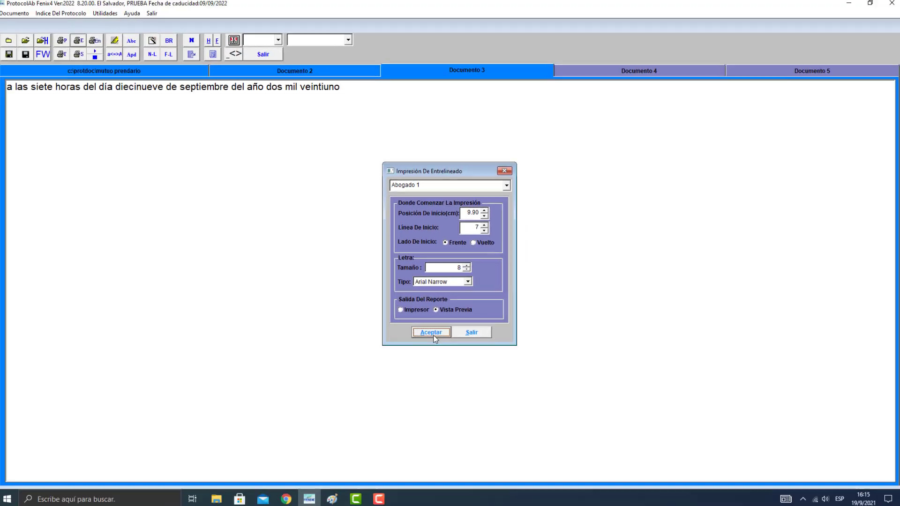
{"action": "left_click", "coordinate": [406, 384]}
{"action": "left_click", "coordinate": [266, 46]}
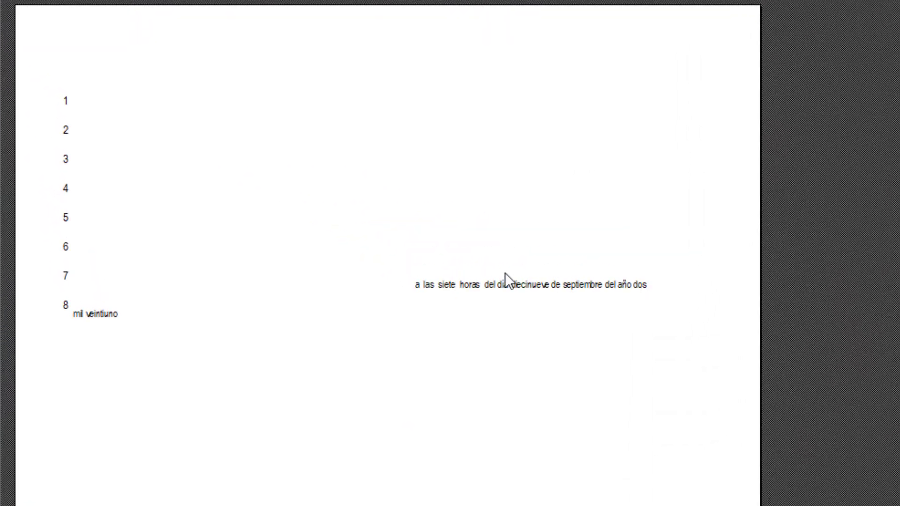
{"action": "left_click", "coordinate": [300, 24]}
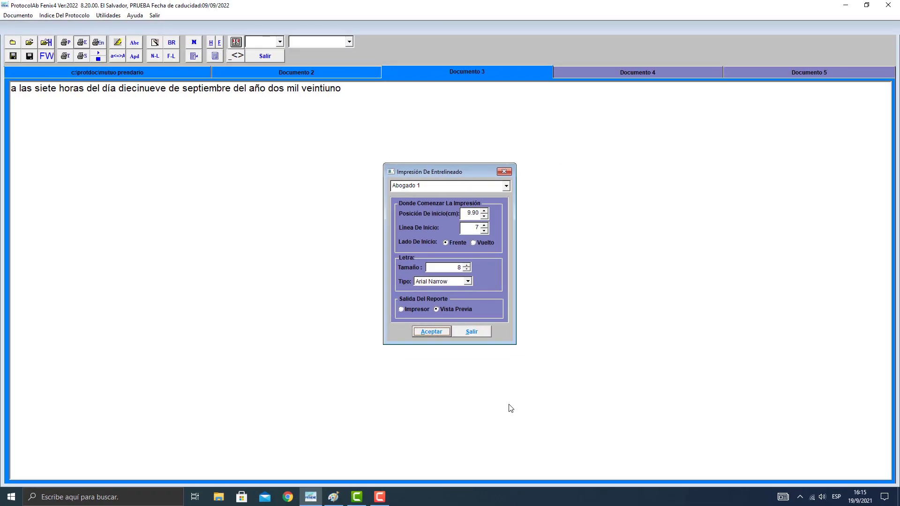
{"action": "left_click", "coordinate": [474, 328]}
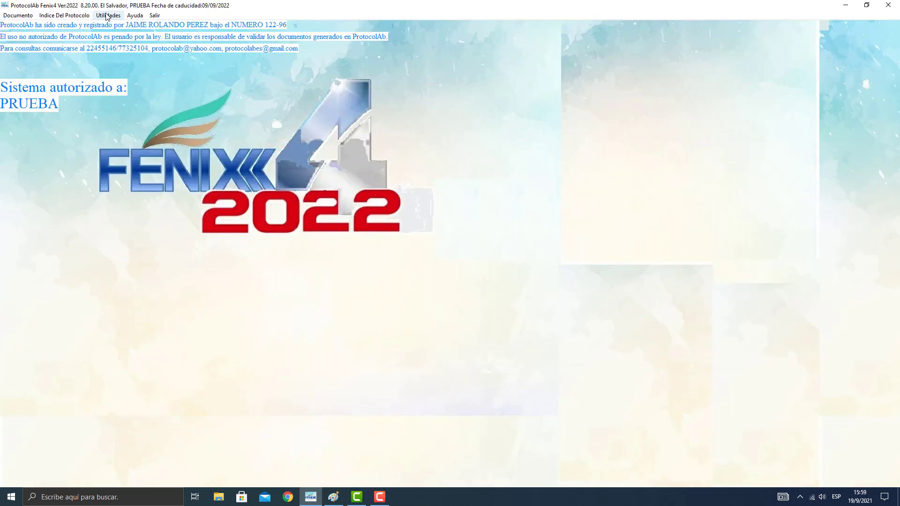
Search the documents' text for the debtor's middle name with Hiperbúsqueda De Texto, view the MUTUO PRENDARIO match and exit the search.
{"action": "left_click", "coordinate": [108, 15]}
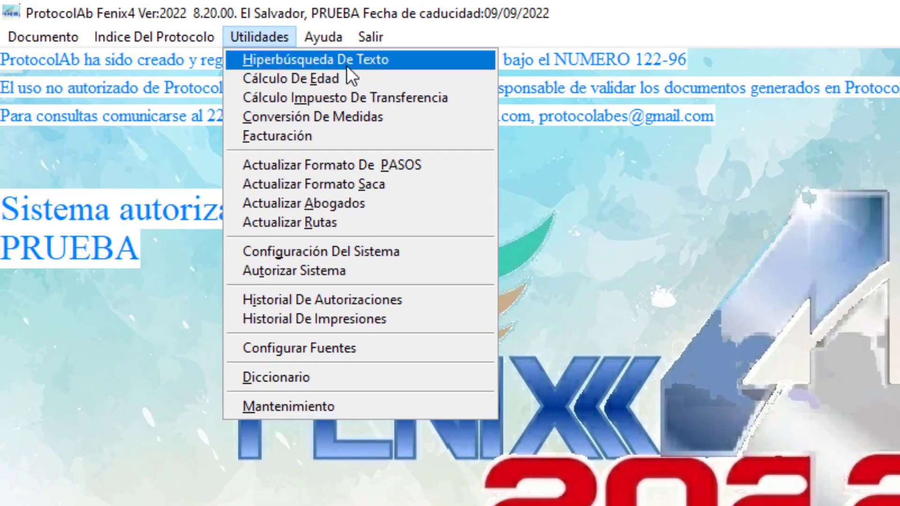
{"action": "left_click", "coordinate": [341, 60]}
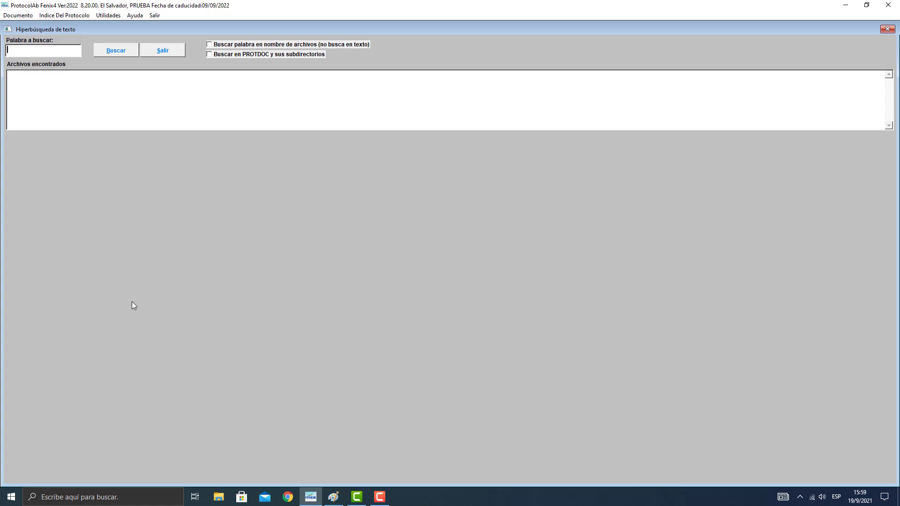
{"action": "type", "text": "ARISTI"}
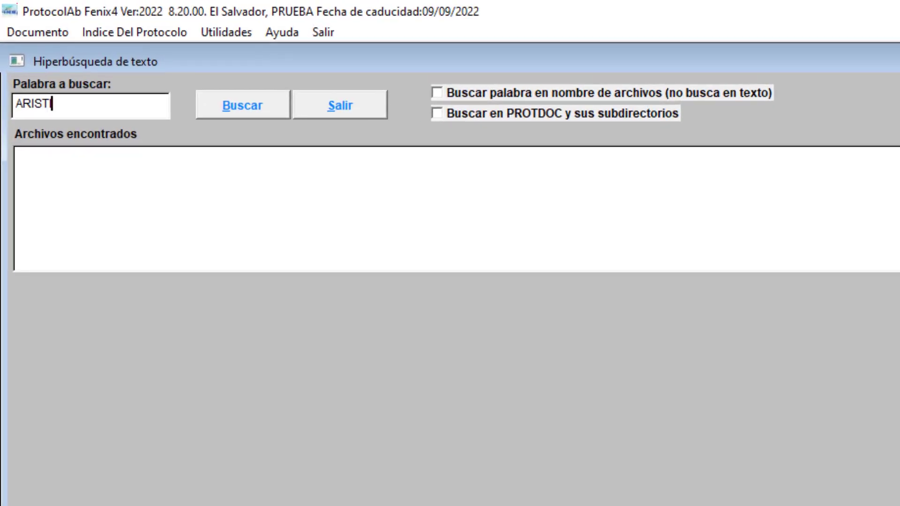
{"action": "type", "text": "DES"}
{"action": "left_click", "coordinate": [227, 104]}
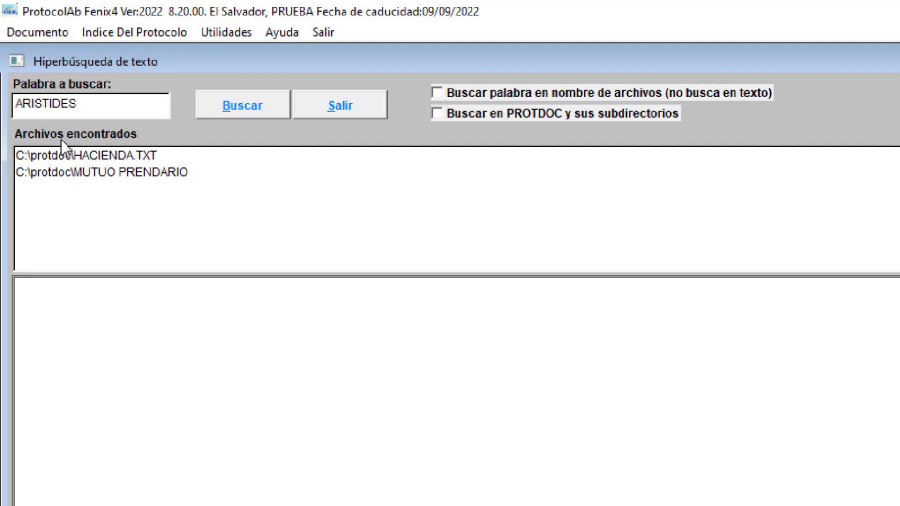
{"action": "left_click", "coordinate": [114, 155]}
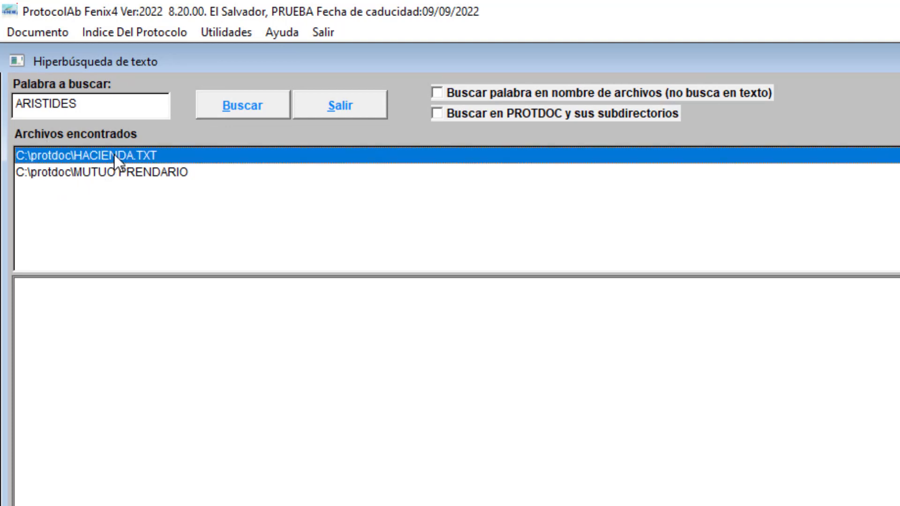
{"action": "left_click", "coordinate": [114, 173]}
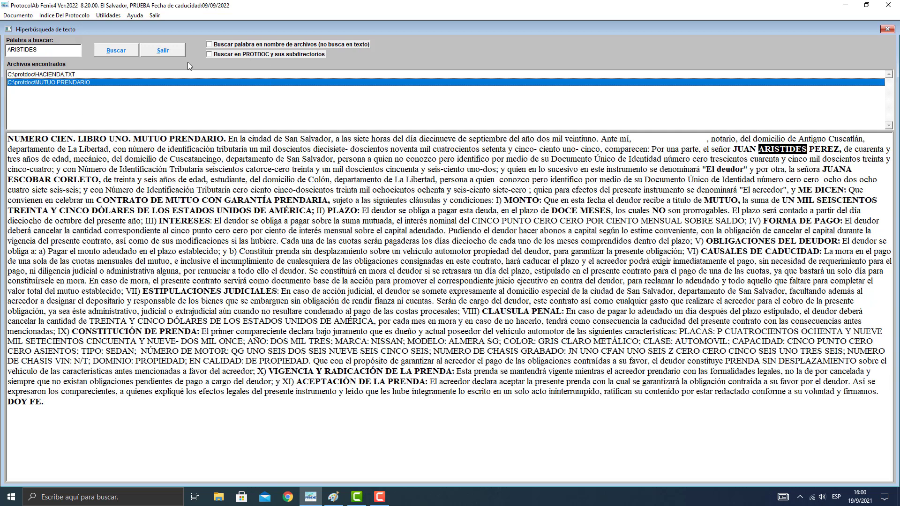
{"action": "left_click", "coordinate": [173, 48]}
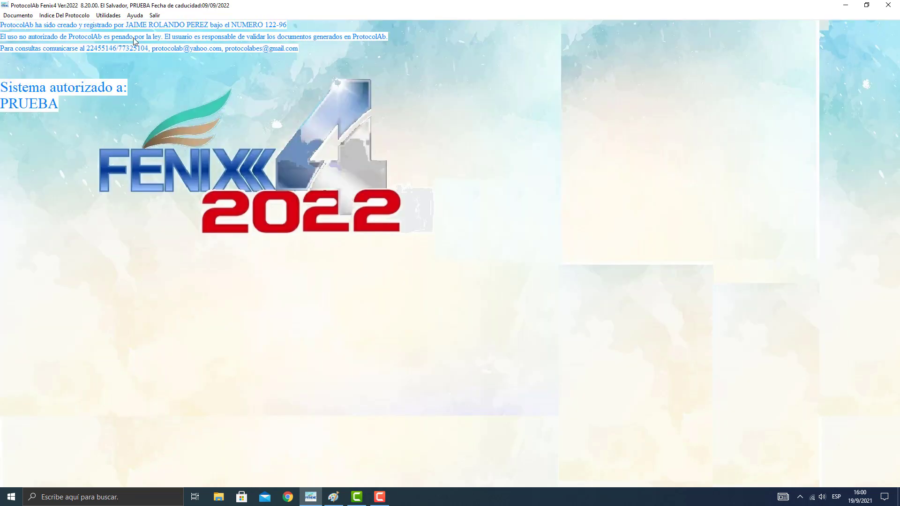
Calculate a person's age with Cálculo De Edad by entering the date of birth, and exit the calculator.
{"action": "left_click", "coordinate": [108, 15]}
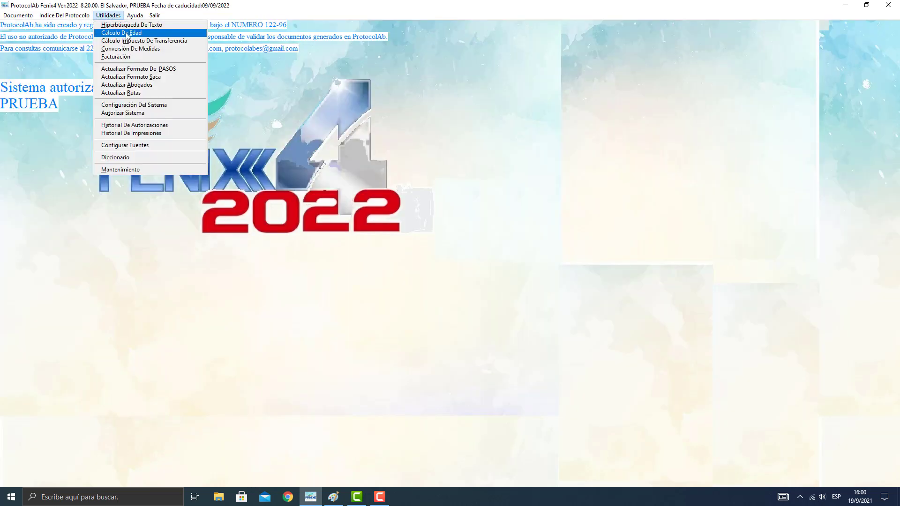
{"action": "left_click", "coordinate": [121, 33]}
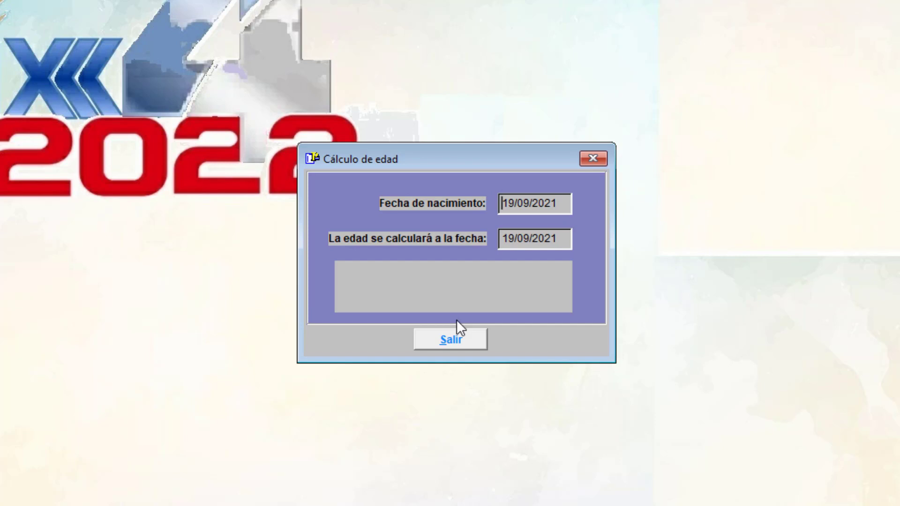
{"action": "type", "text": "01/02/1981"}
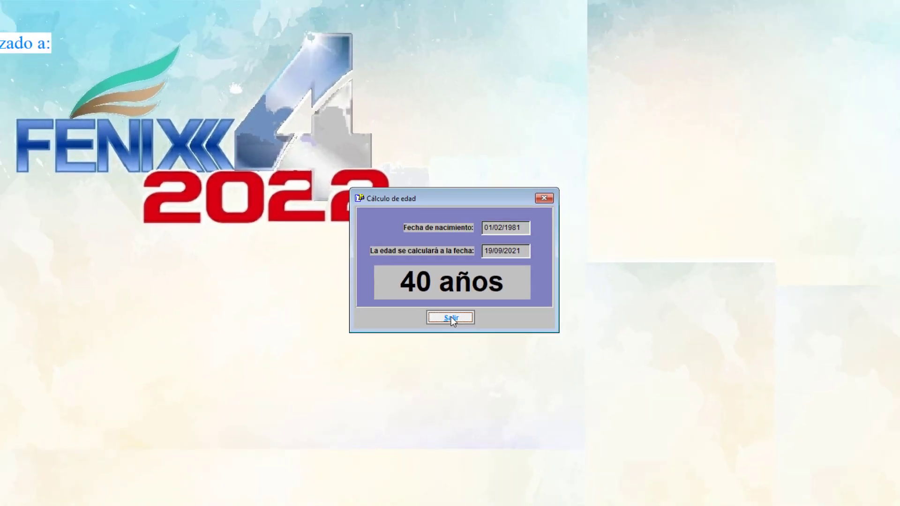
{"action": "left_click", "coordinate": [438, 338]}
Set up Foliado Del Protocolo for sheets 1 to 200 with output to Pantalla and generate the numbering preview.
{"action": "left_click", "coordinate": [109, 15]}
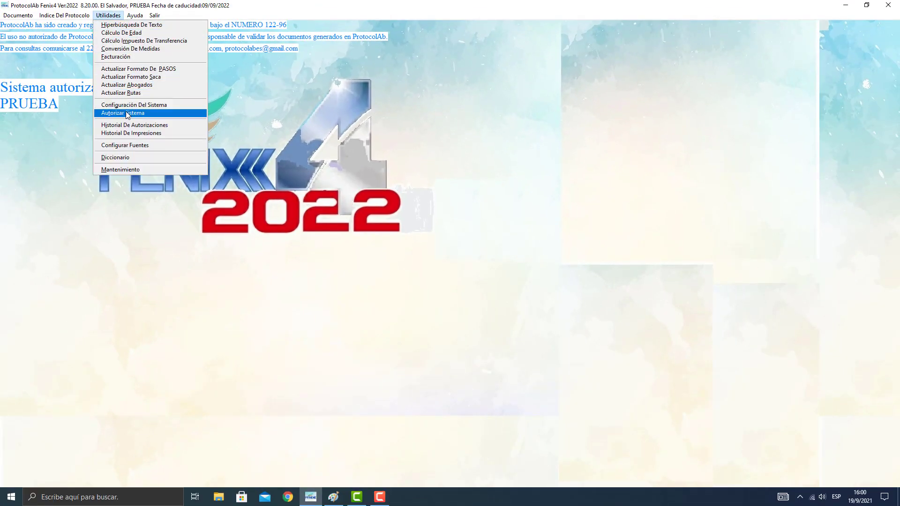
{"action": "mouse_move", "coordinate": [20, 18]}
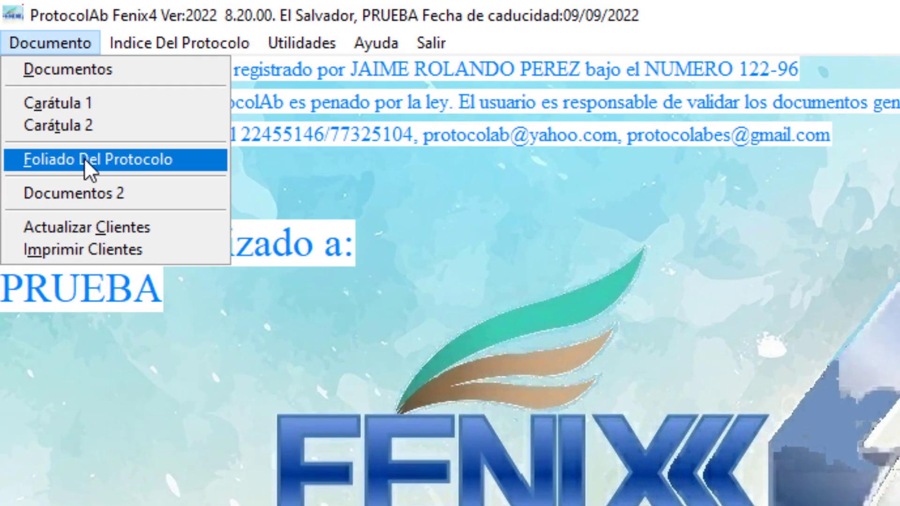
{"action": "left_click", "coordinate": [69, 161]}
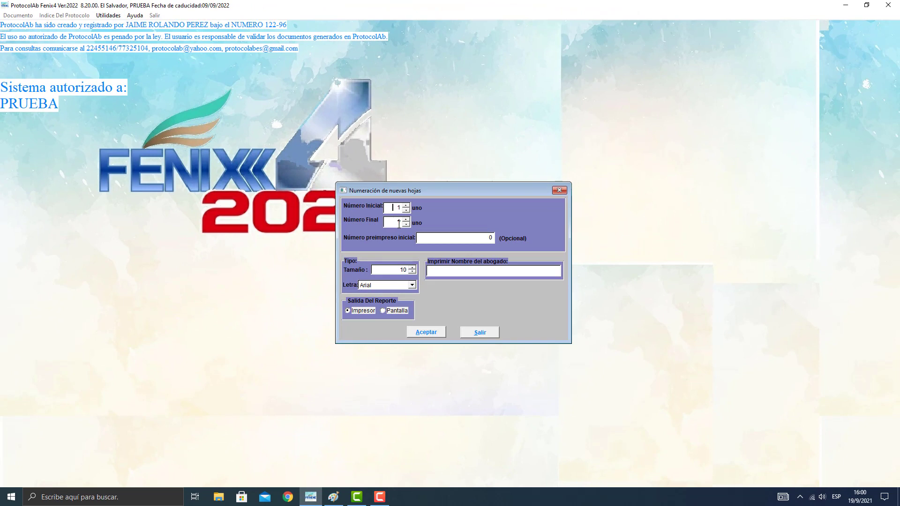
{"action": "double_click", "coordinate": [392, 222]}
{"action": "type", "text": "200"}
{"action": "left_click", "coordinate": [398, 310]}
{"action": "left_click", "coordinate": [426, 332]}
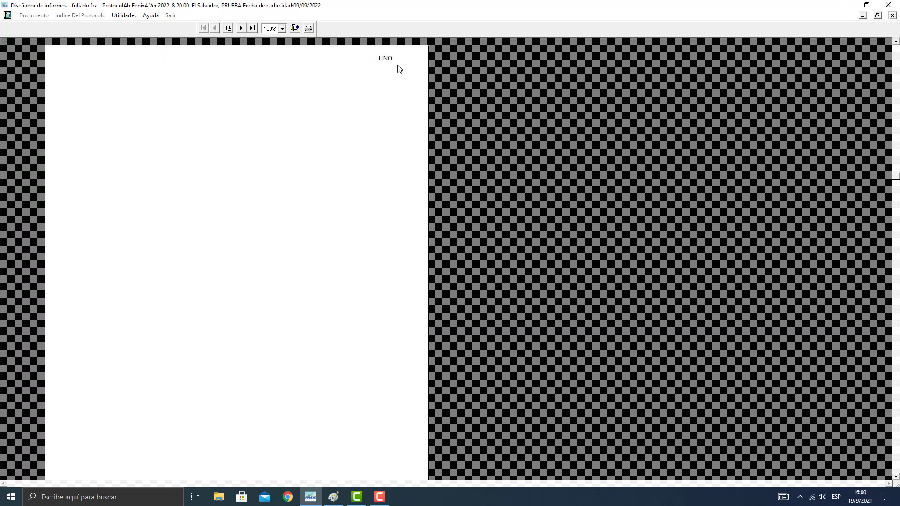
Review the generated sheet-numbering preview and close it.
{"action": "scroll", "coordinate": [400, 71], "scroll_direction": "down", "scroll_amount": 7}
{"action": "scroll", "coordinate": [401, 71], "scroll_direction": "down", "scroll_amount": 7}
{"action": "key", "text": "End"}
{"action": "key", "text": "Escape"}
Add the lawyer's name to the sheet numbering, preview the result on screen, close the preview and exit the numbering settings.
{"action": "left_click", "coordinate": [437, 270]}
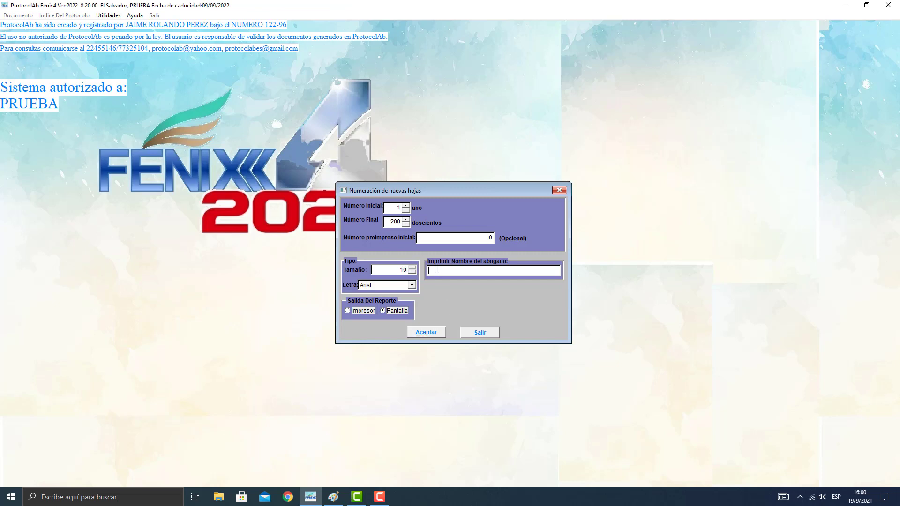
{"action": "type", "text": "JUAN PEREZ"}
{"action": "left_click", "coordinate": [426, 333]}
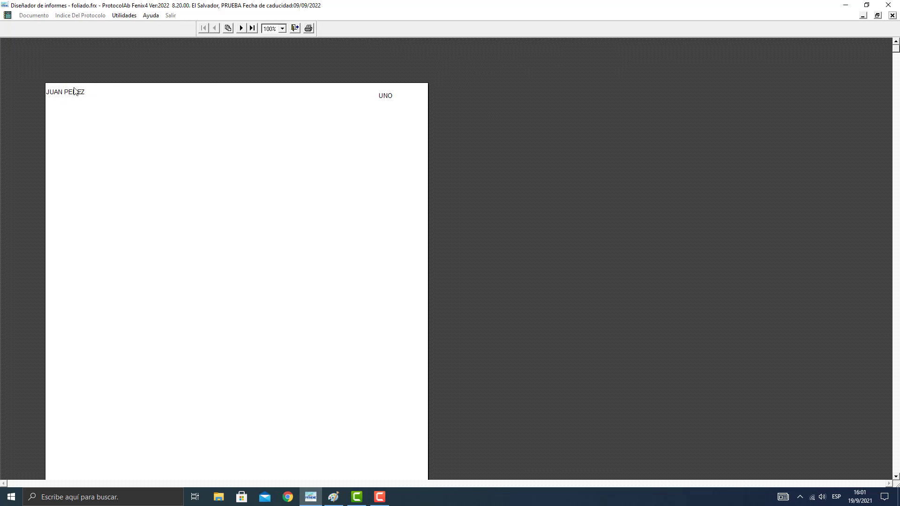
{"action": "left_click", "coordinate": [295, 29]}
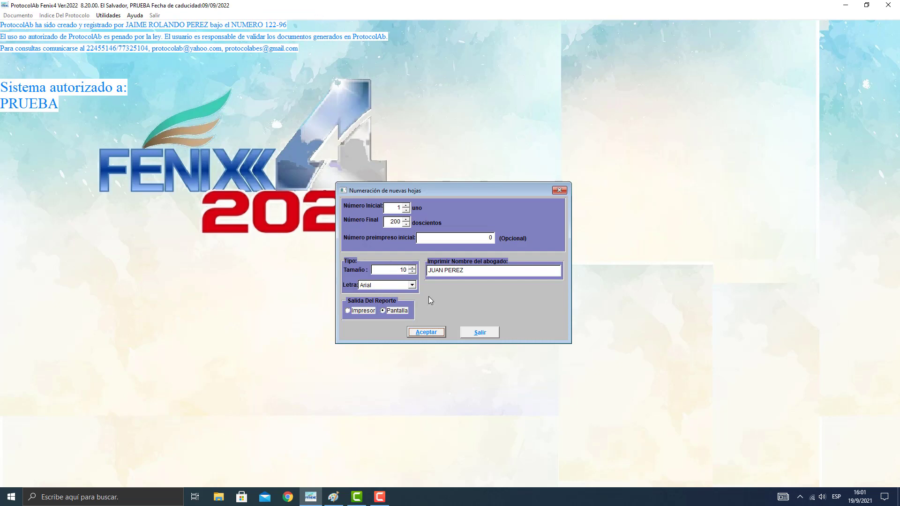
{"action": "left_click", "coordinate": [479, 332]}
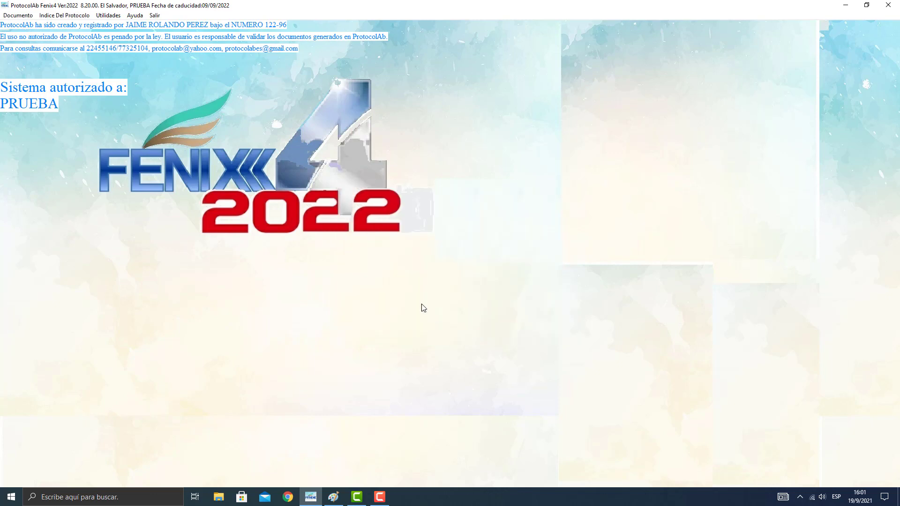
Open the template "machote compraventa vehículo" from c:\protdoc\ in Documento 1.
{"action": "left_click", "coordinate": [17, 16]}
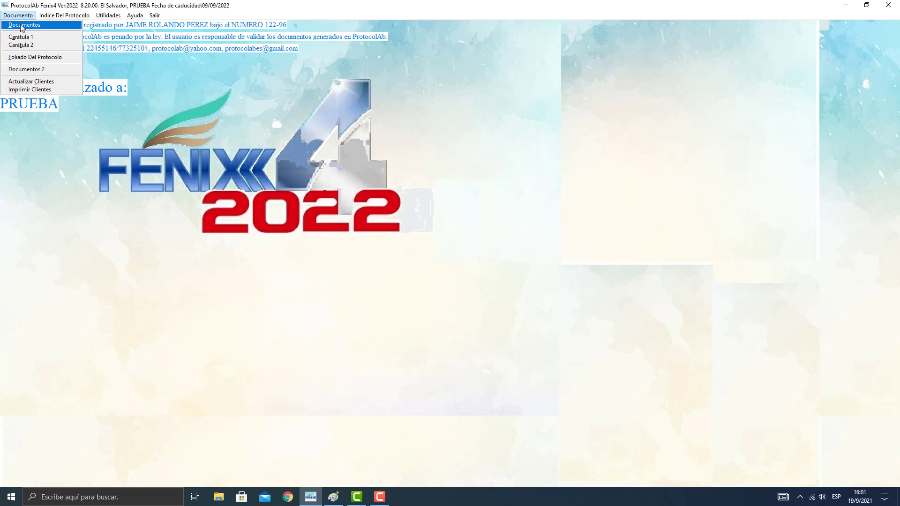
{"action": "left_click", "coordinate": [21, 26]}
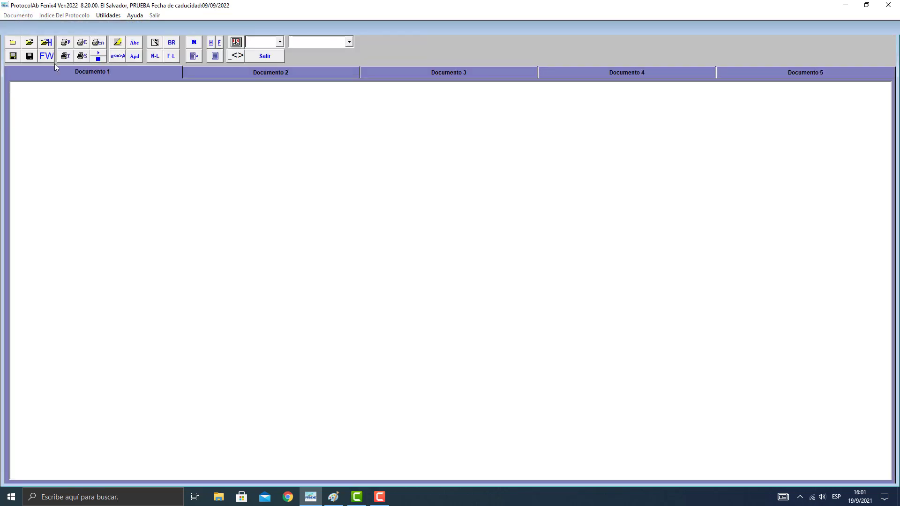
{"action": "left_click", "coordinate": [29, 43]}
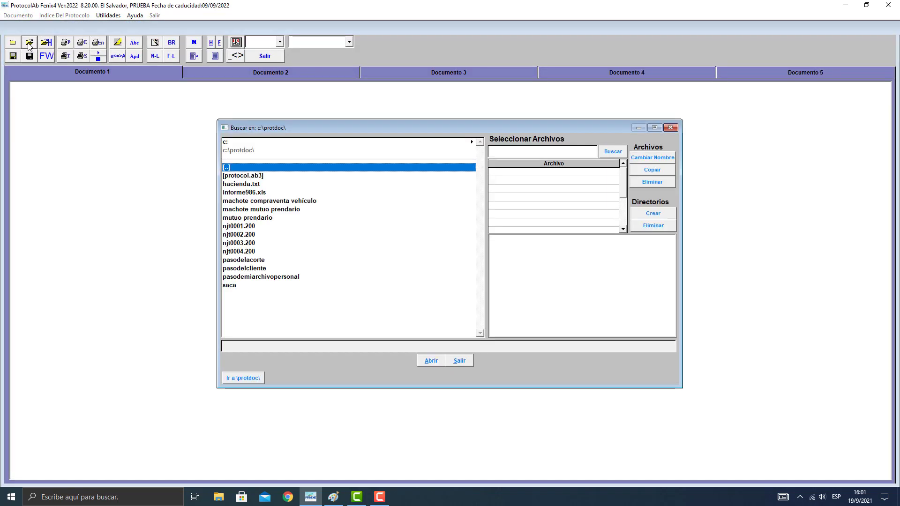
{"action": "left_click", "coordinate": [253, 202]}
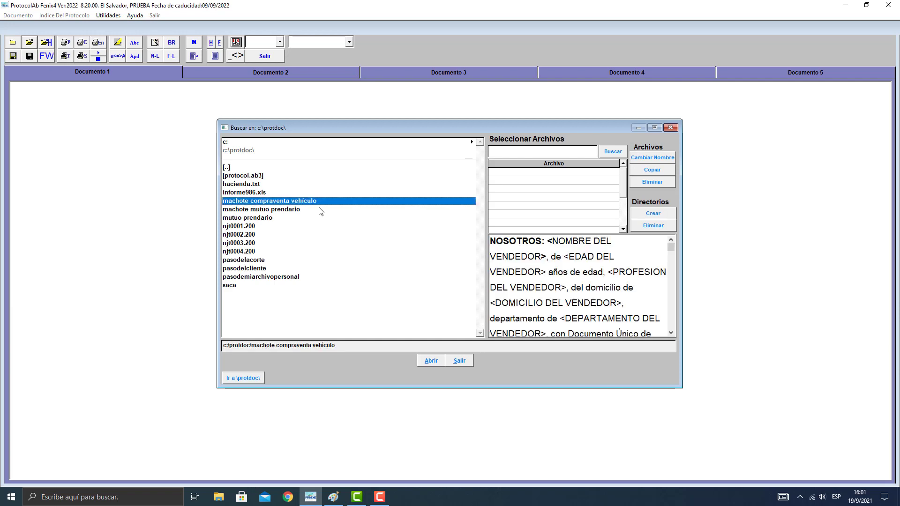
{"action": "left_click", "coordinate": [270, 209]}
{"action": "left_click", "coordinate": [270, 202]}
{"action": "left_click", "coordinate": [255, 210]}
{"action": "left_click", "coordinate": [256, 201]}
{"action": "left_click", "coordinate": [432, 361]}
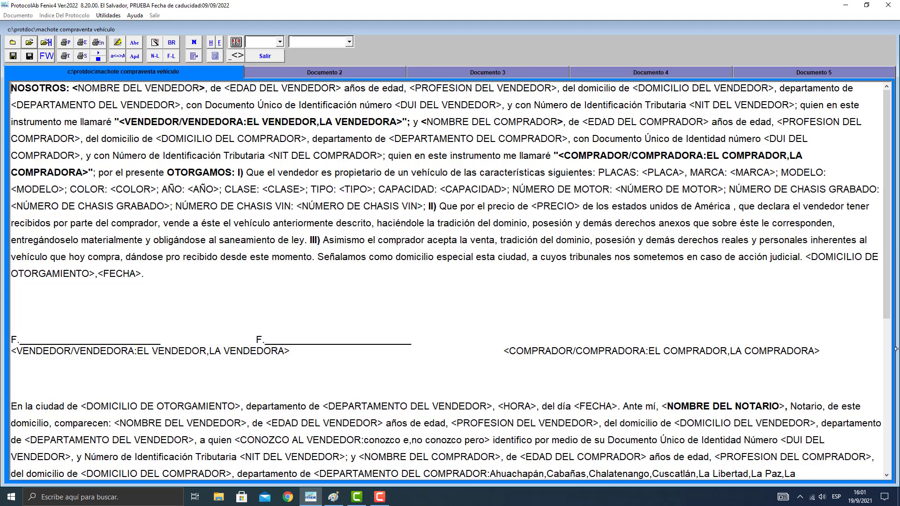
Examine the template's text and its angle-bracketed fields, such as <NOMBRE DEL VENDEDOR>.
{"action": "scroll", "coordinate": [886, 429], "scroll_direction": "down", "scroll_amount": 5}
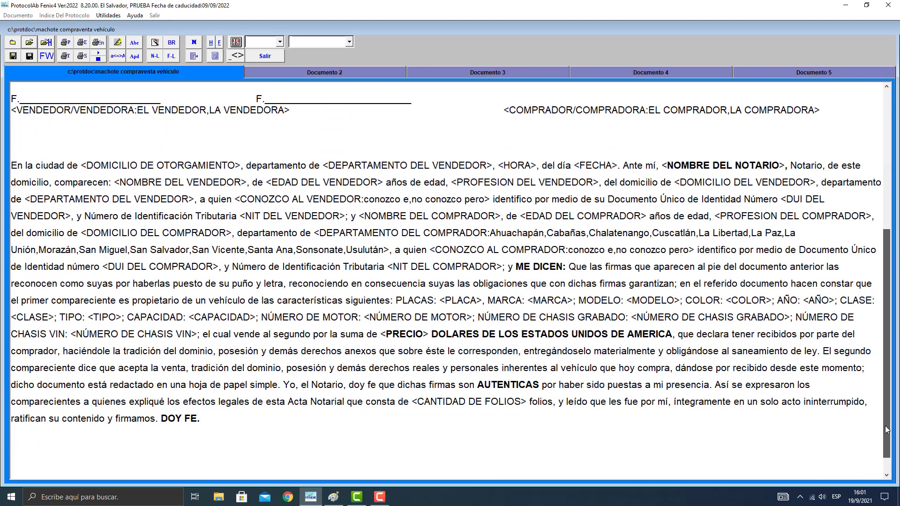
{"action": "scroll", "coordinate": [886, 429], "scroll_direction": "up", "scroll_amount": 5}
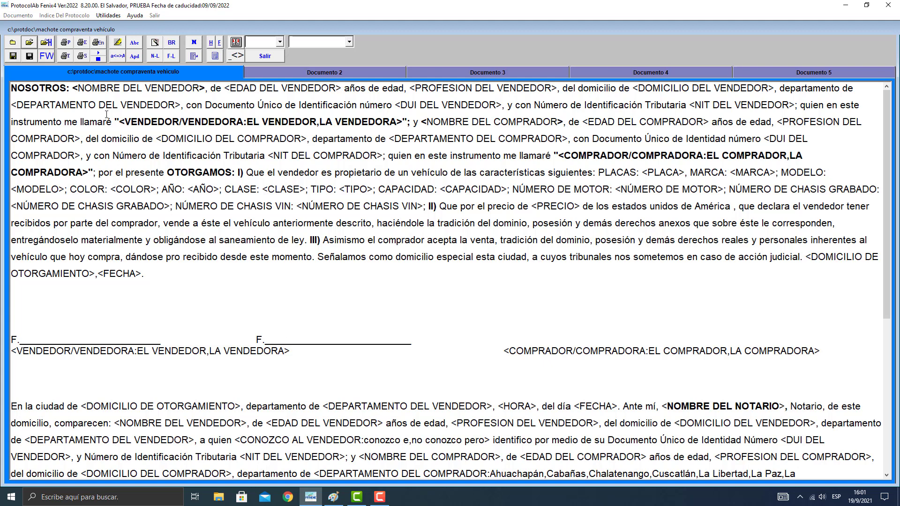
{"action": "left_click_drag", "start_coordinate": [205, 87], "coordinate": [73, 88]}
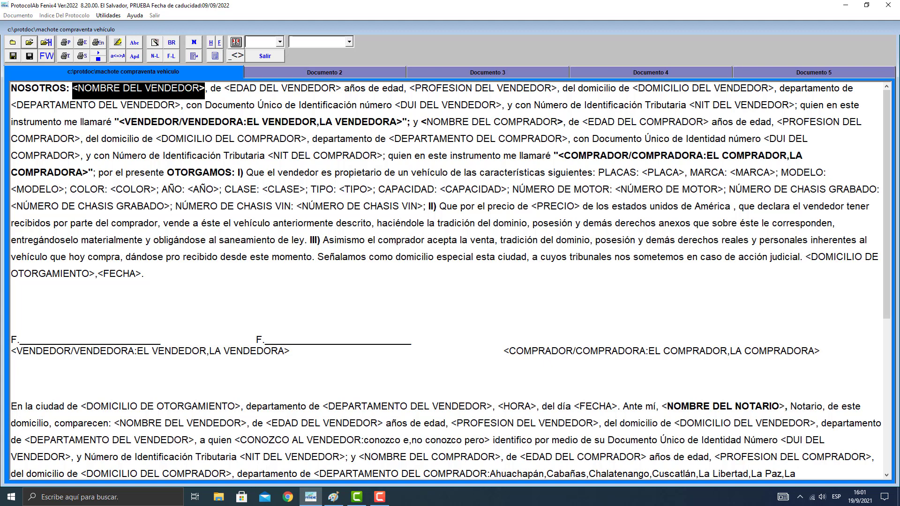
{"action": "left_click", "coordinate": [74, 89]}
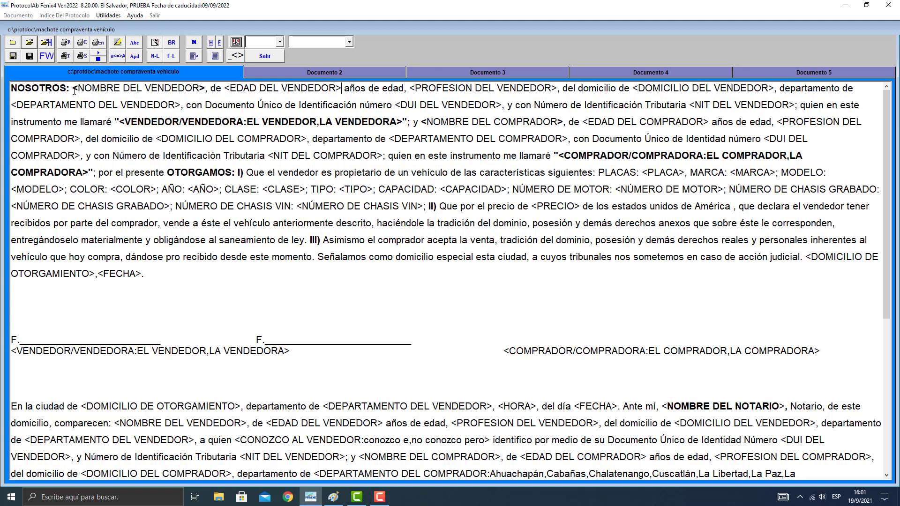
{"action": "left_click", "coordinate": [156, 141]}
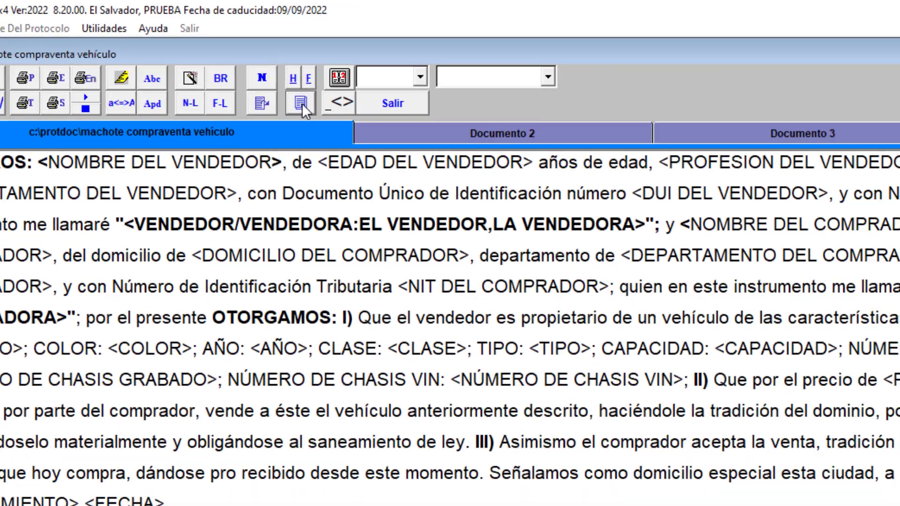
Start generating a document from the template and enter the seller's full name, age 20 and profession "estudiante".
{"action": "left_click", "coordinate": [363, 139]}
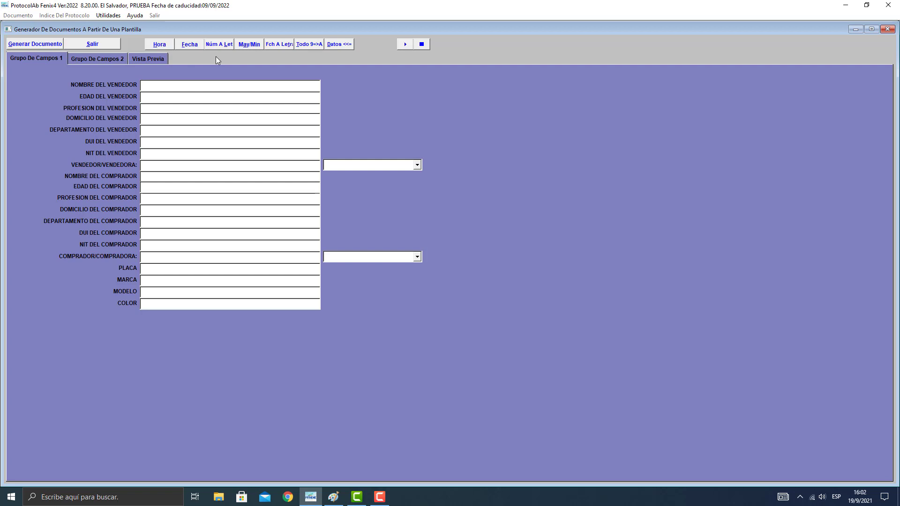
{"action": "type", "text": "JUAN"}
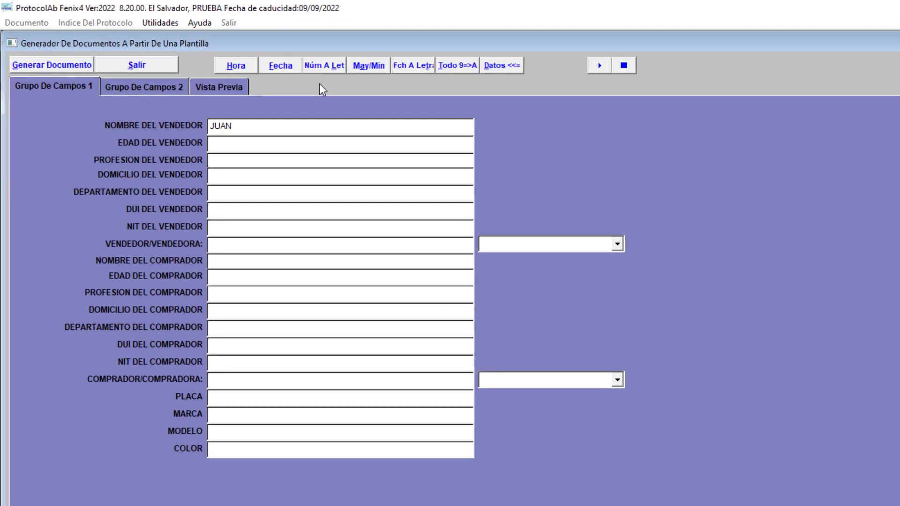
{"action": "type", "text": " ANTONIO PEREZ GONZALEZ"}
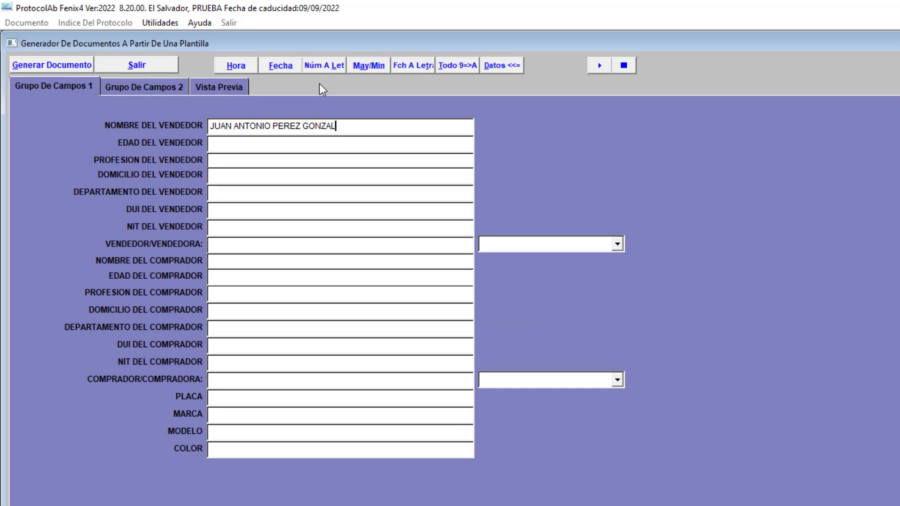
{"action": "key", "text": "Tab"}
{"action": "type", "text": "20"}
{"action": "key", "text": "Tab"}
{"action": "type", "text": "es"}
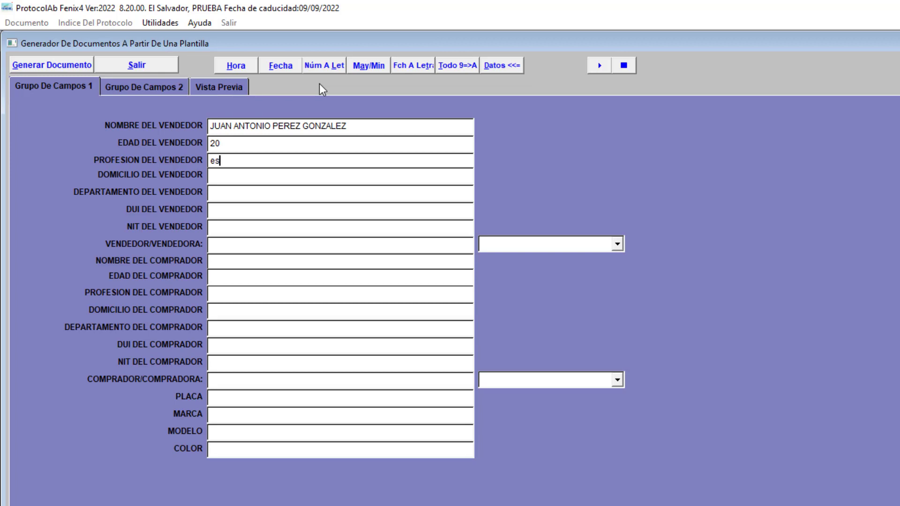
{"action": "type", "text": "tudiante"}
Enter the seller's DUI number and set VENDEDOR/VENDEDORA to EL VENDEDOR.
{"action": "key", "text": "Tab"}
{"action": "key", "text": "Tab"}
{"action": "key", "text": "Tab"}
{"action": "type", "text": "0215454"}
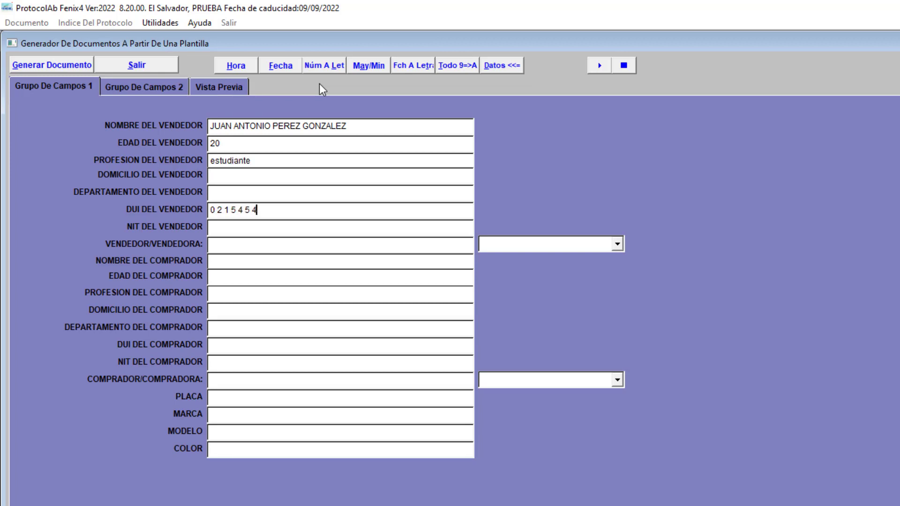
{"action": "type", "text": "-1"}
{"action": "key", "text": "Tab"}
{"action": "key", "text": "Tab"}
{"action": "left_click_drag", "start_coordinate": [224, 145], "coordinate": [202, 146]}
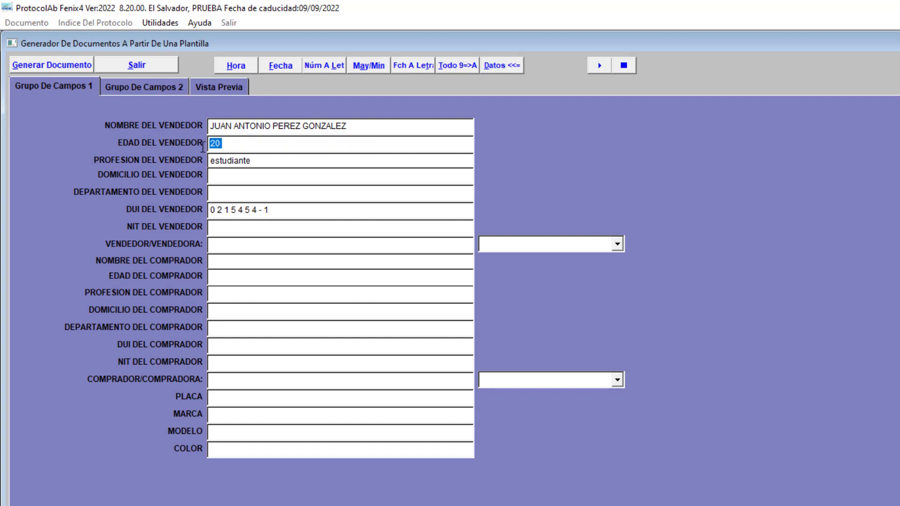
{"action": "left_click", "coordinate": [617, 243]}
{"action": "left_click", "coordinate": [522, 262]}
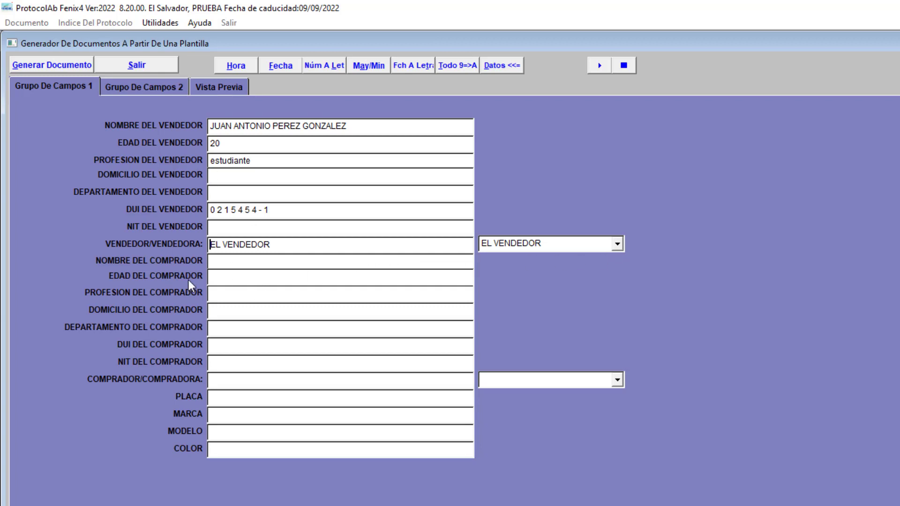
Enter the buyer's full name and set the buyer's age to 35.
{"action": "left_click", "coordinate": [214, 262]}
{"action": "left_click", "coordinate": [214, 282]}
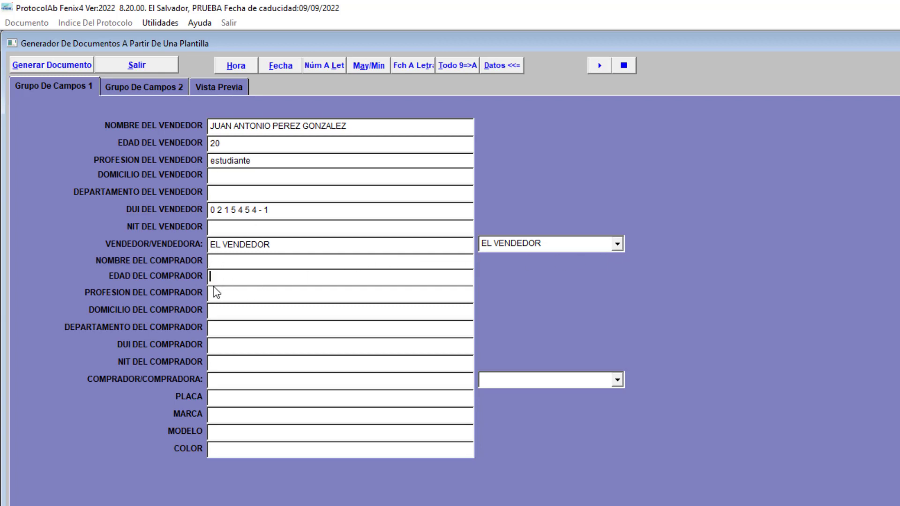
{"action": "left_click", "coordinate": [214, 260]}
{"action": "type", "text": "MARIA W"}
{"action": "key", "text": "BackSpace"}
{"action": "type", "text": "ROSA CANDID"}
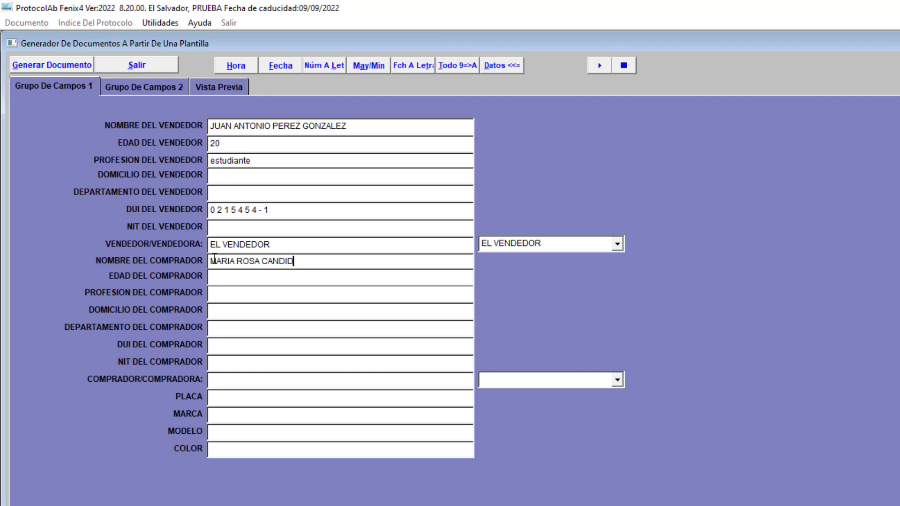
{"action": "type", "text": "O RIVAS"}
{"action": "key", "text": "Tab"}
{"action": "type", "text": "35"}
{"action": "key", "text": "Tab"}
Set COMPRADOR/COMPRADORA to LA COMPRADORA, leaving the buyer's remaining personal fields blank.
{"action": "key", "text": "Tab"}
{"action": "key", "text": "Tab"}
{"action": "key", "text": "Tab"}
{"action": "left_click", "coordinate": [616, 380]}
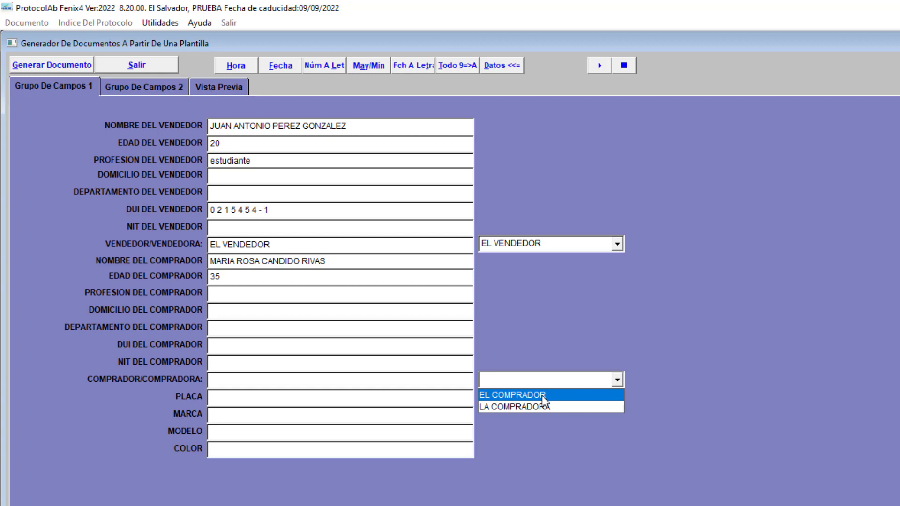
{"action": "left_click", "coordinate": [542, 395]}
{"action": "left_click", "coordinate": [618, 386]}
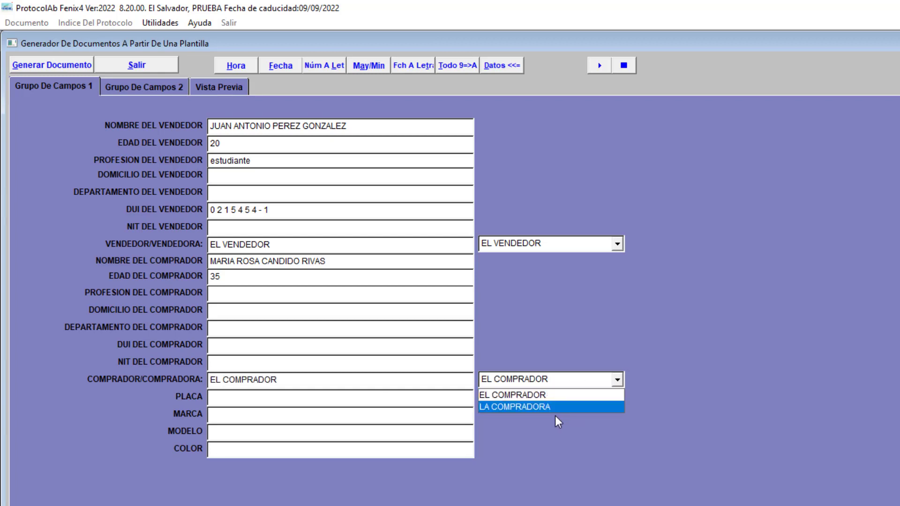
{"action": "left_click", "coordinate": [548, 407]}
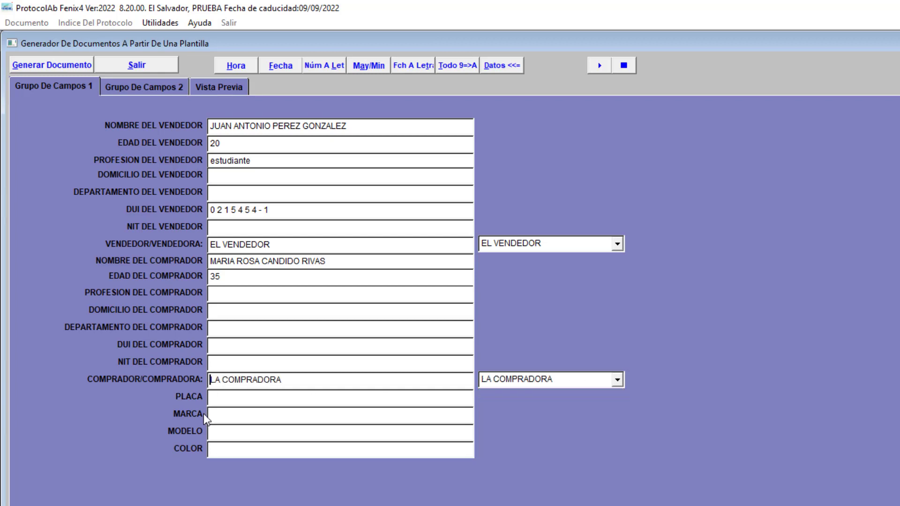
In the second field group, set PRECIO to 5600 and insert the current date in FECHA and the current time in HORA.
{"action": "left_click", "coordinate": [153, 87]}
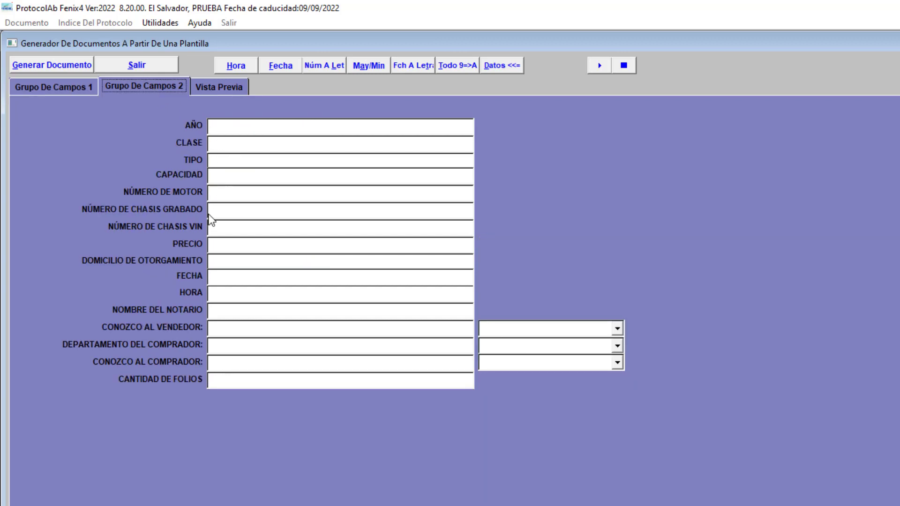
{"action": "left_click", "coordinate": [219, 244]}
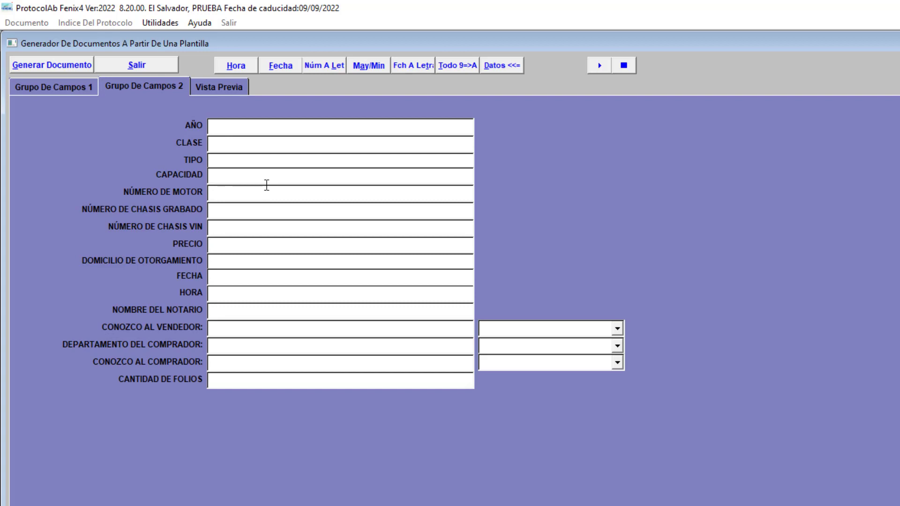
{"action": "type", "text": "5600"}
{"action": "key", "text": "Tab"}
{"action": "left_click", "coordinate": [218, 278]}
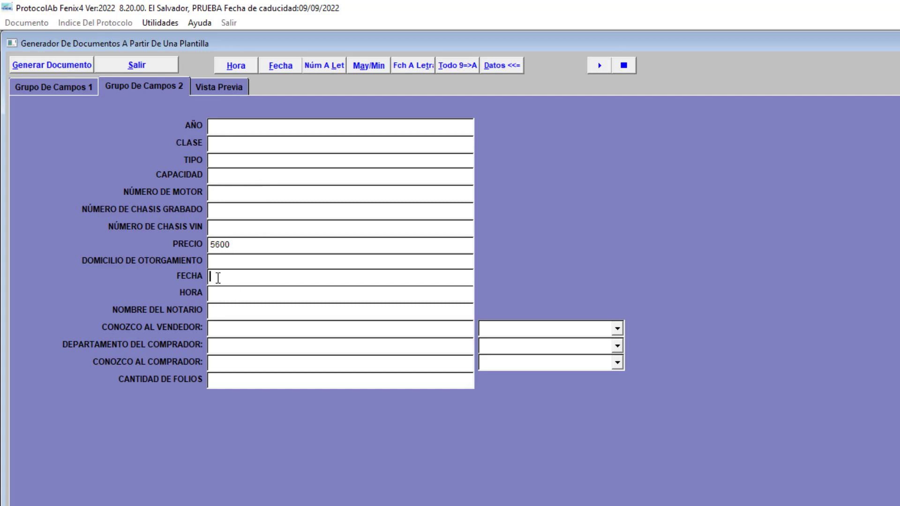
{"action": "left_click", "coordinate": [277, 67]}
{"action": "left_click", "coordinate": [212, 293]}
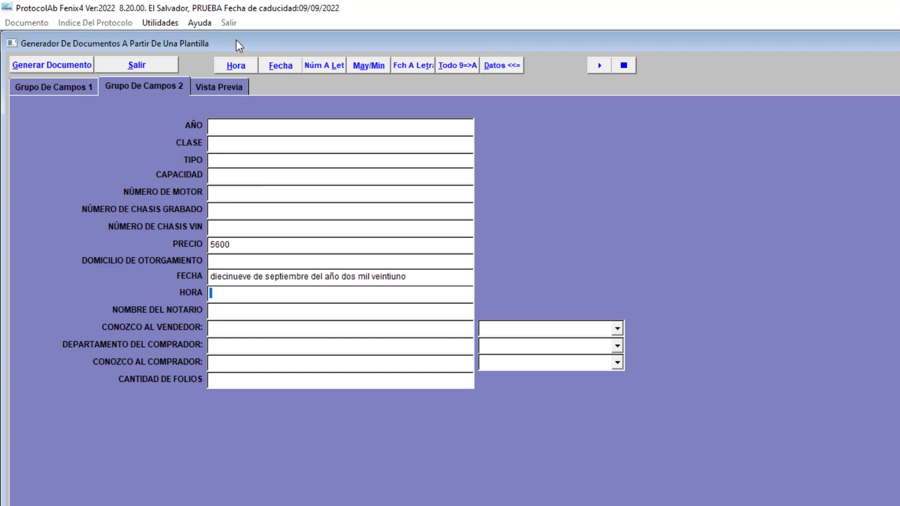
{"action": "left_click", "coordinate": [236, 65]}
Return to the first field group, start its playback function and stop it.
{"action": "left_click", "coordinate": [86, 86]}
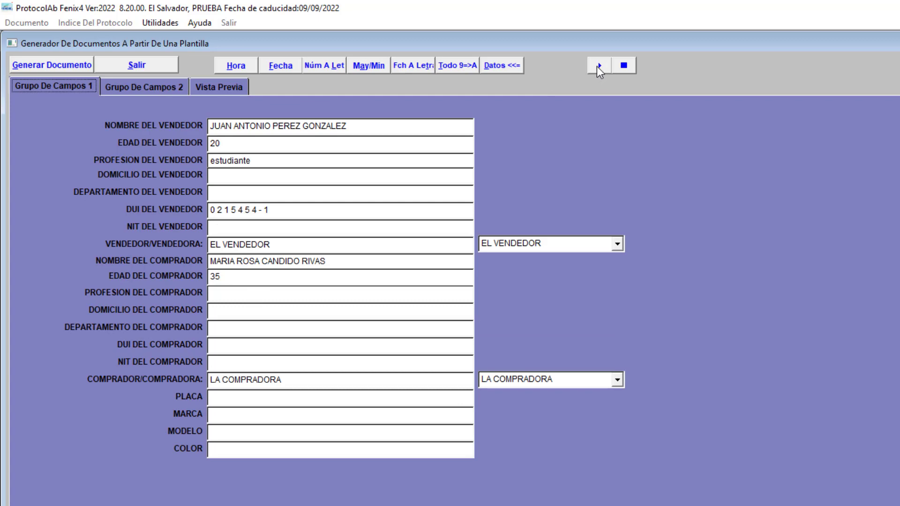
{"action": "left_click", "coordinate": [597, 66]}
{"action": "left_click", "coordinate": [612, 417]}
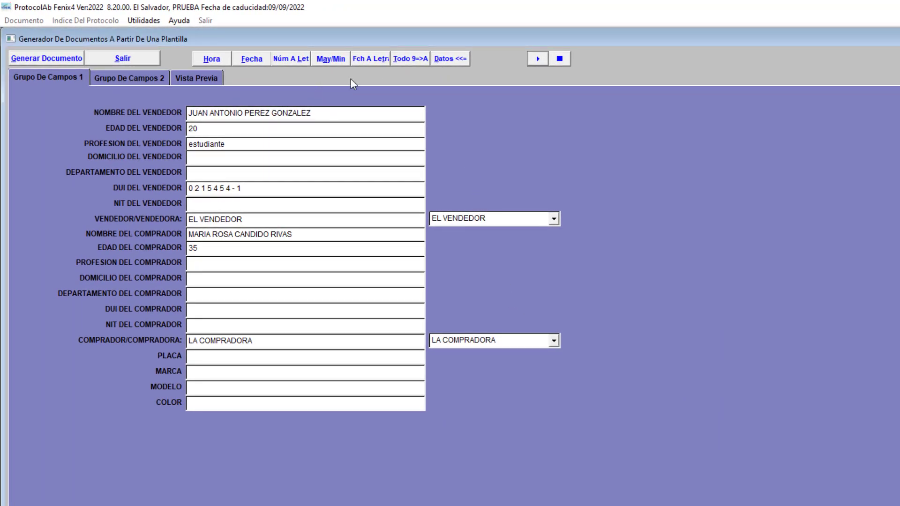
{"action": "left_click", "coordinate": [560, 60]}
{"action": "left_click", "coordinate": [320, 111]}
Check the entries in both field groups and convert all numbers to words with Todo 9=>A.
{"action": "left_click", "coordinate": [138, 77]}
{"action": "left_click", "coordinate": [60, 75]}
{"action": "left_click", "coordinate": [110, 75]}
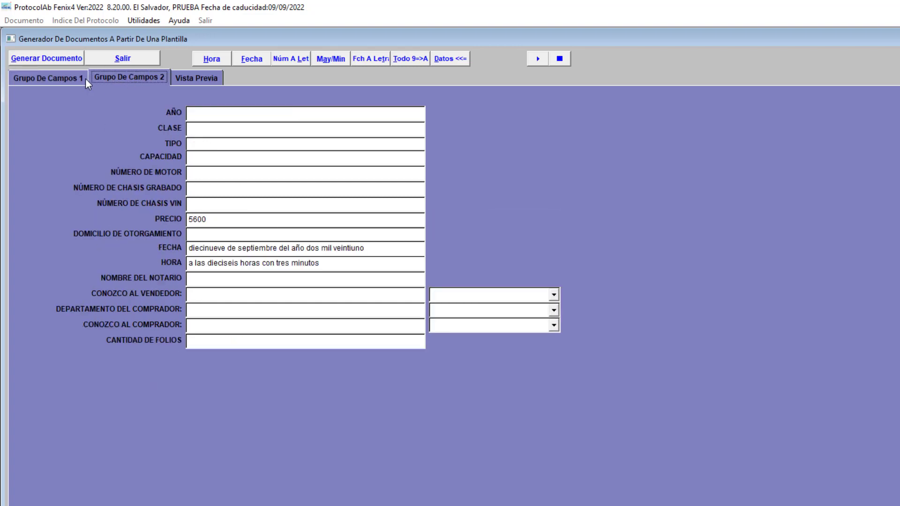
{"action": "left_click", "coordinate": [56, 77]}
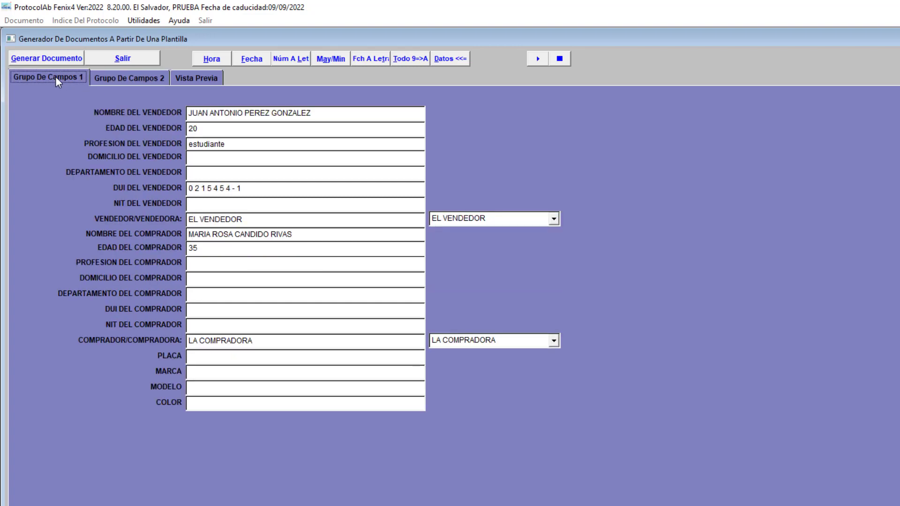
{"action": "left_click", "coordinate": [143, 81]}
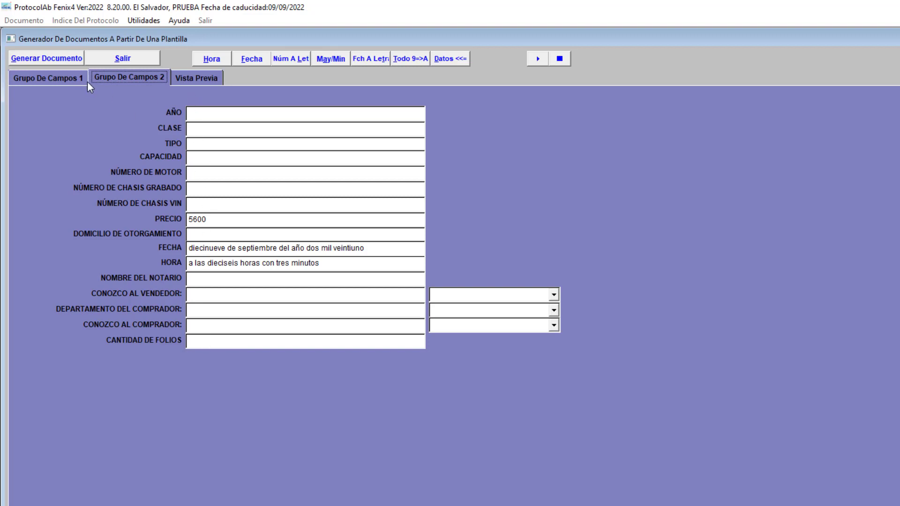
{"action": "left_click", "coordinate": [66, 83]}
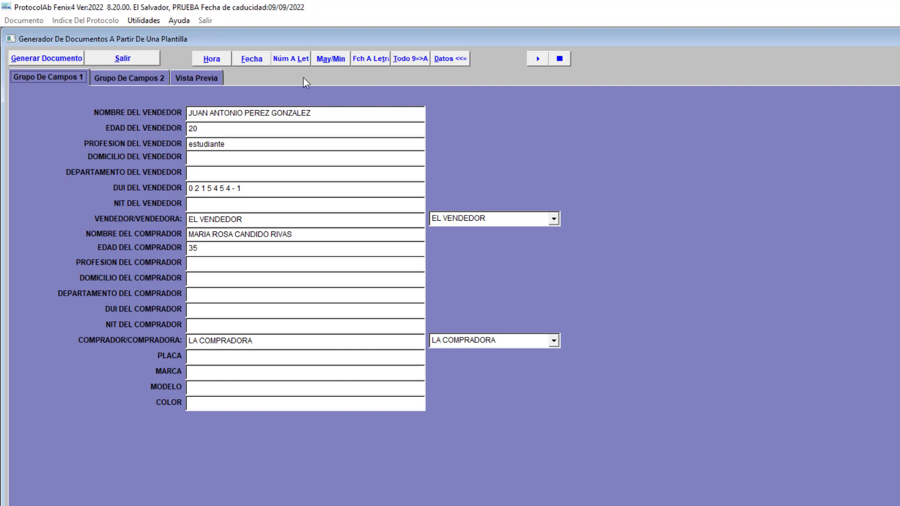
{"action": "left_click", "coordinate": [410, 60]}
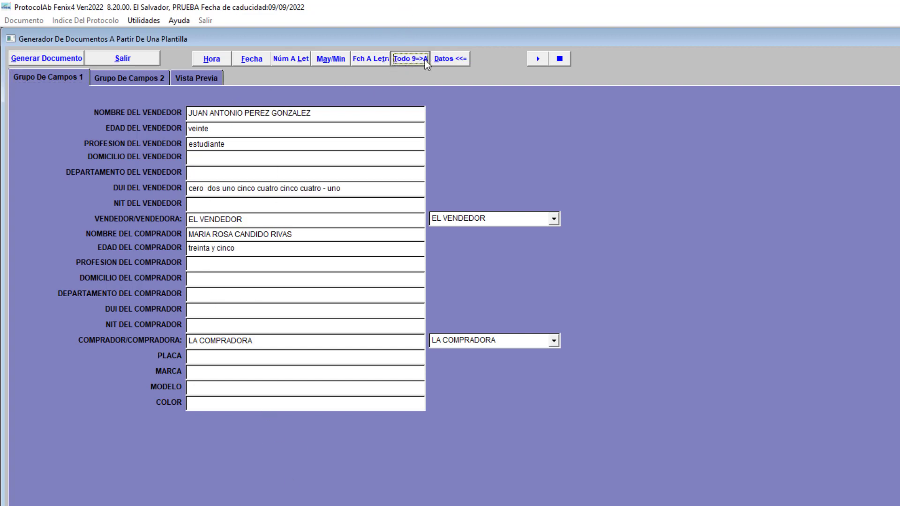
Generate the vehicle sale deed from the filled-in fields and display its protocol book printout using the Vista Previa option.
{"action": "left_click", "coordinate": [41, 58]}
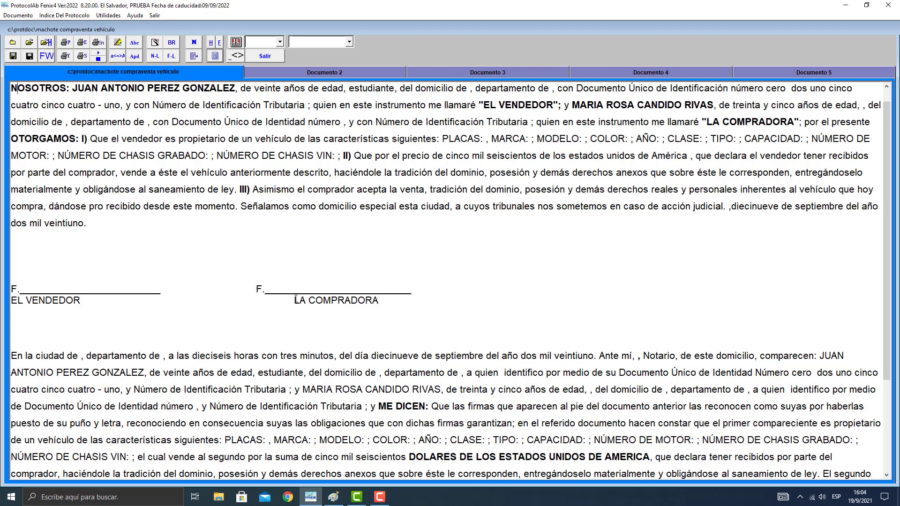
{"action": "left_click", "coordinate": [67, 43]}
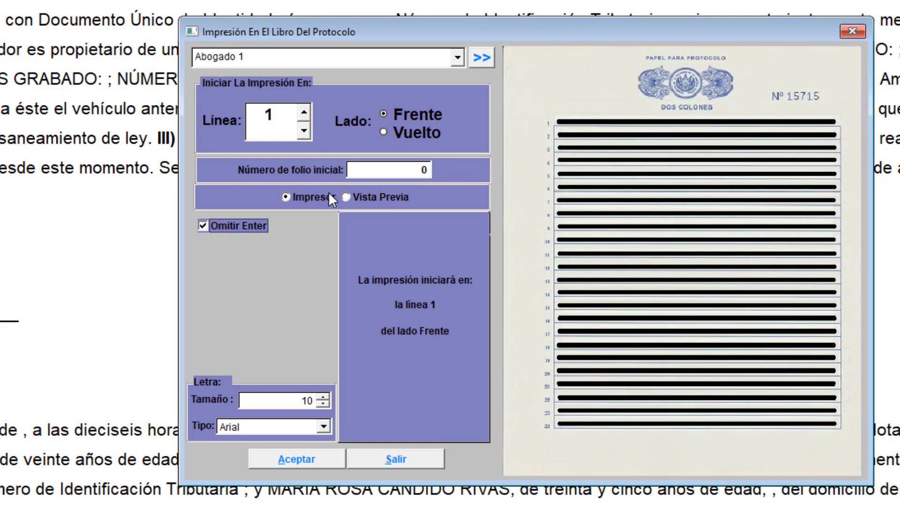
{"action": "left_click", "coordinate": [355, 197]}
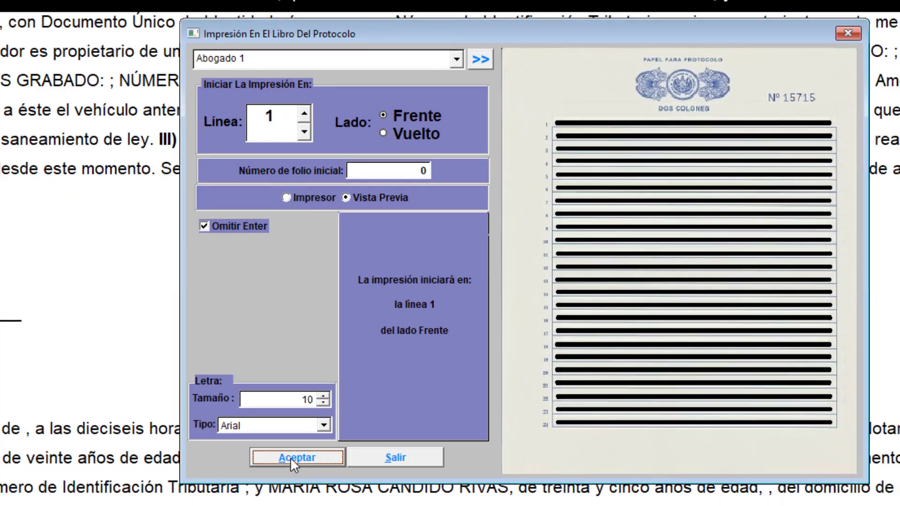
{"action": "left_click", "coordinate": [290, 457]}
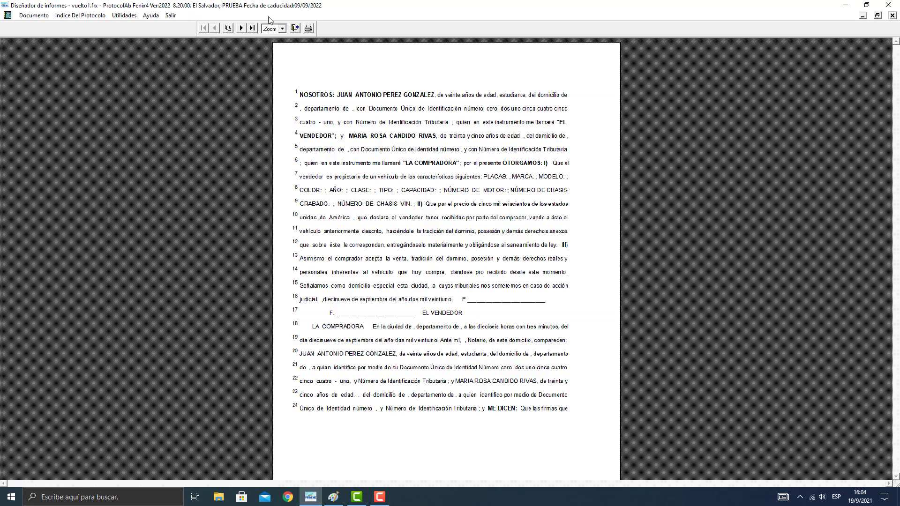
{"action": "left_click", "coordinate": [295, 29]}
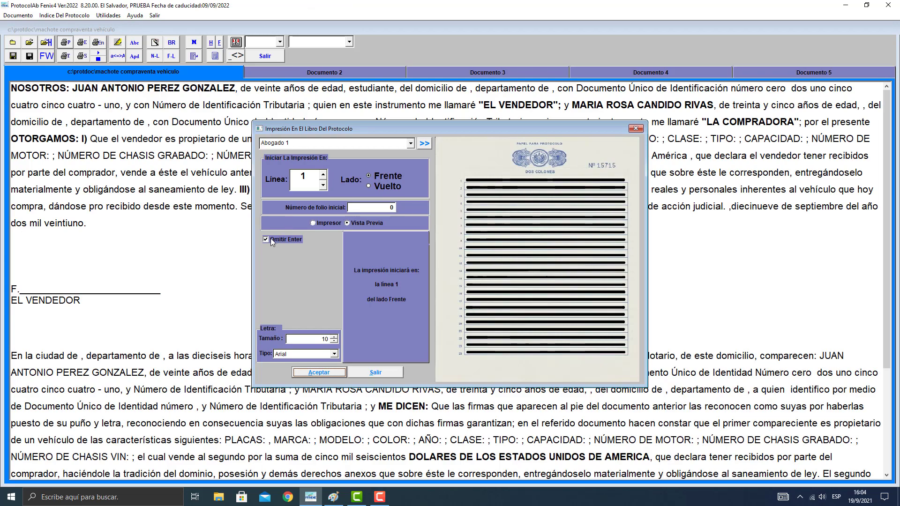
Turn off Omitir Enter, preview the deed's protocol book printout again, and exit the preview and print settings.
{"action": "left_click", "coordinate": [270, 238]}
{"action": "left_click", "coordinate": [319, 373]}
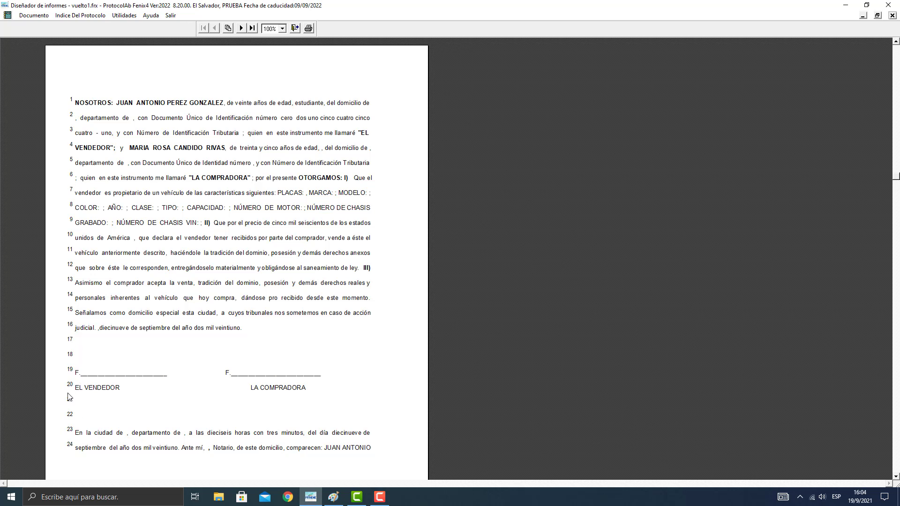
{"action": "key", "text": "Escape"}
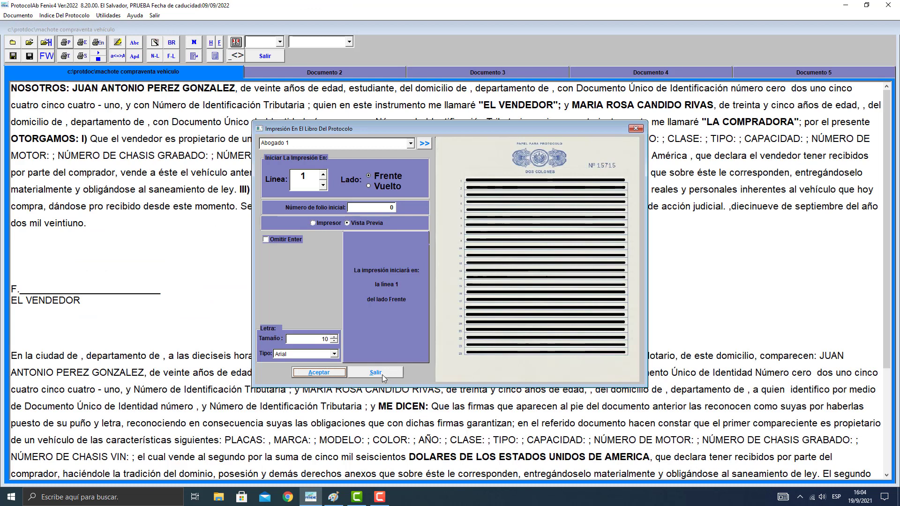
{"action": "left_click", "coordinate": [380, 373]}
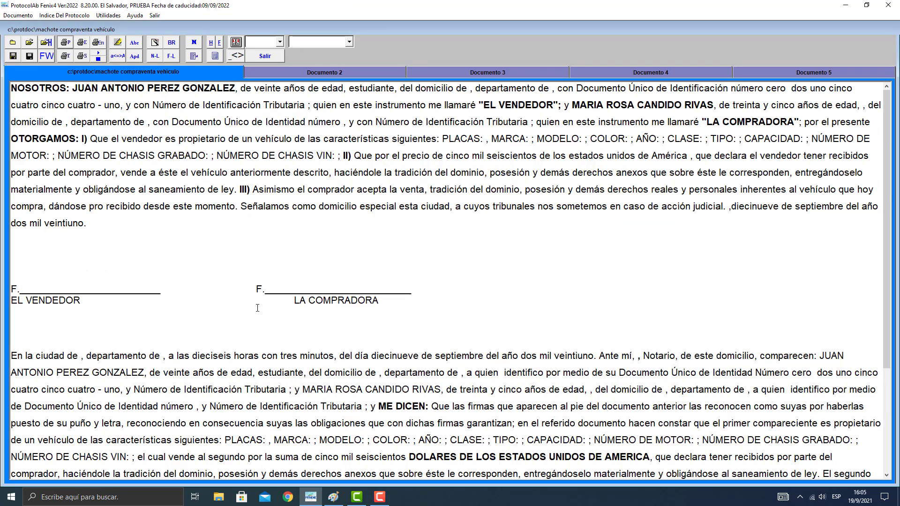